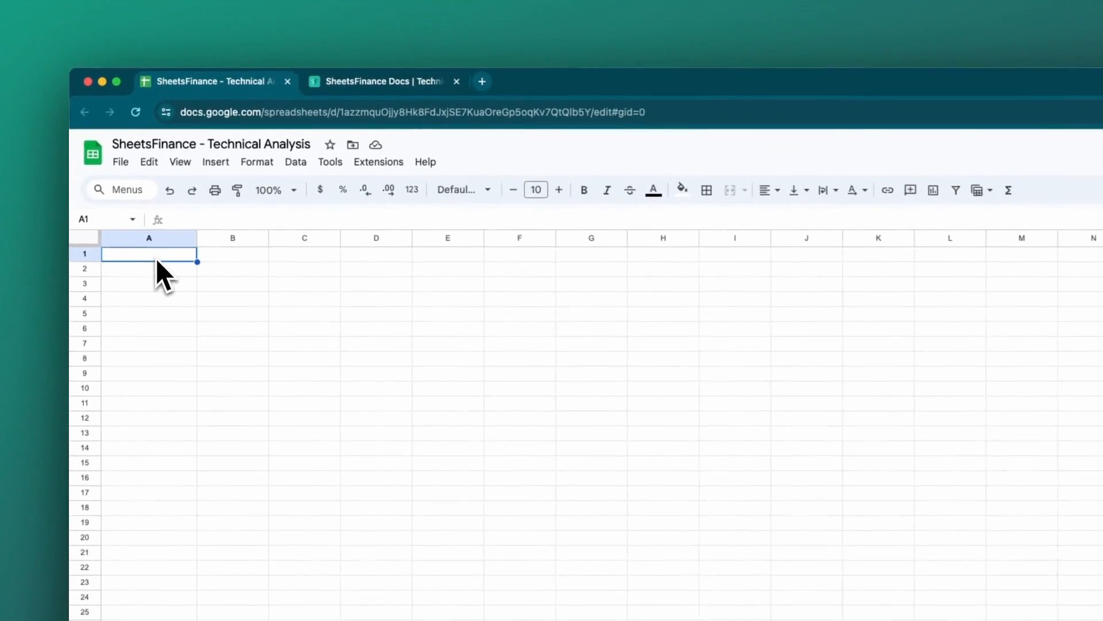
Begin an SF_TECHNICAL formula in cell A1 and display the function's argument help
{"action": "type", "text": "=SF_TECH"}
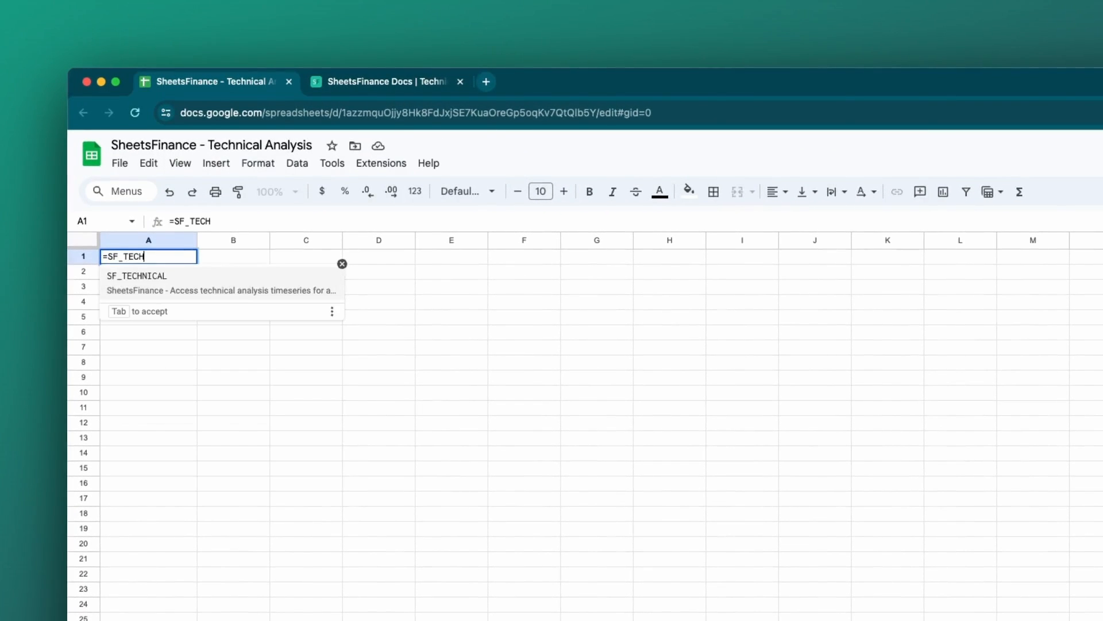
{"action": "key", "text": "Tab"}
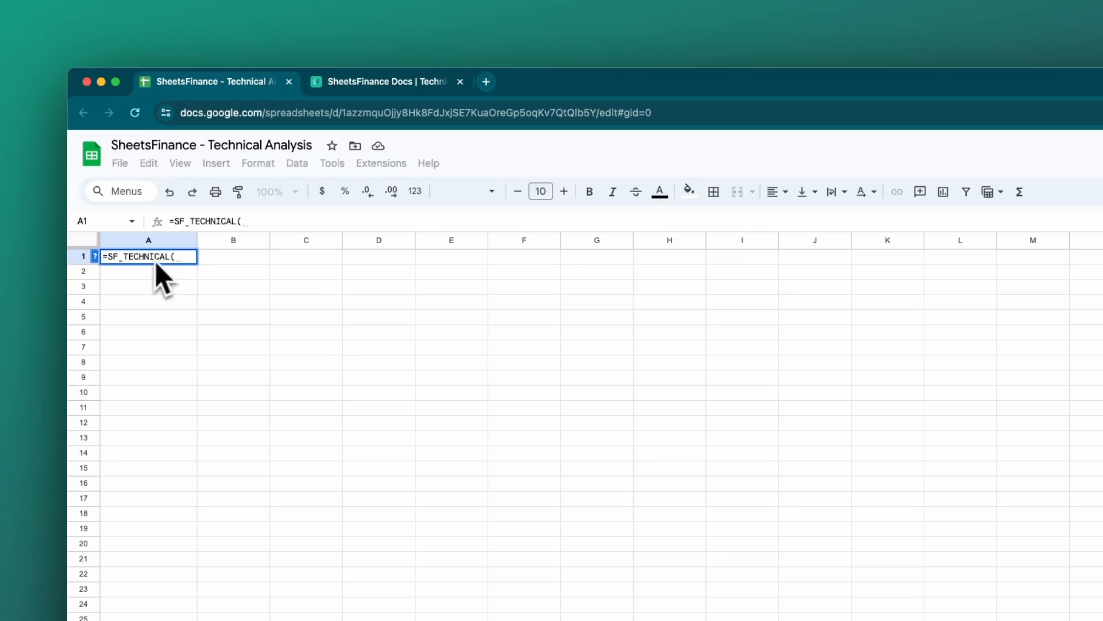
{"action": "left_click", "coordinate": [95, 256]}
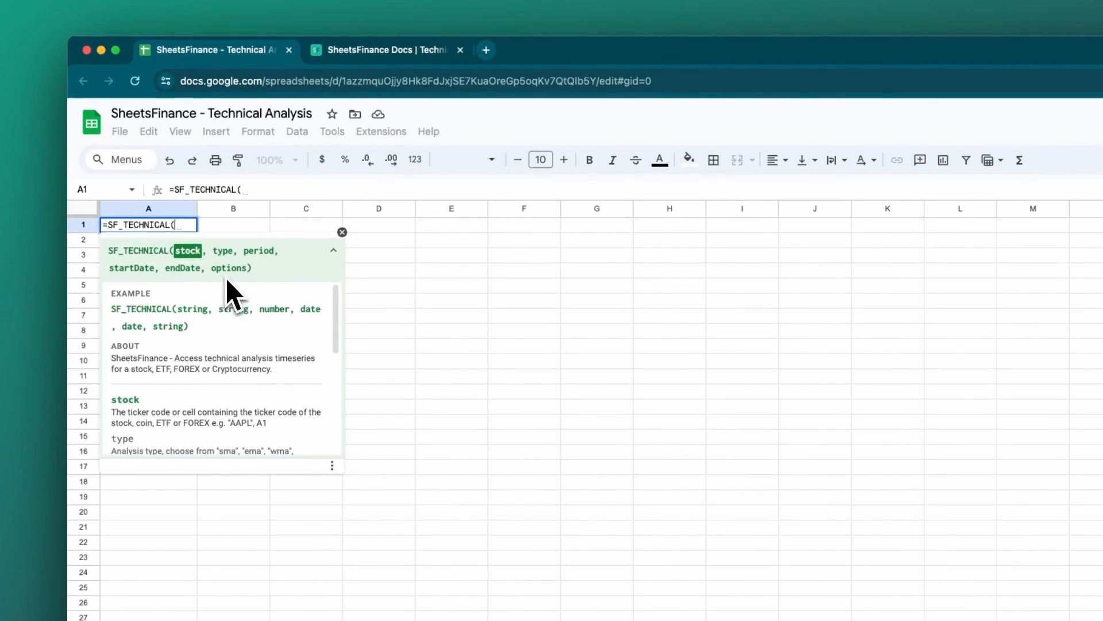
{"action": "left_click", "coordinate": [334, 251]}
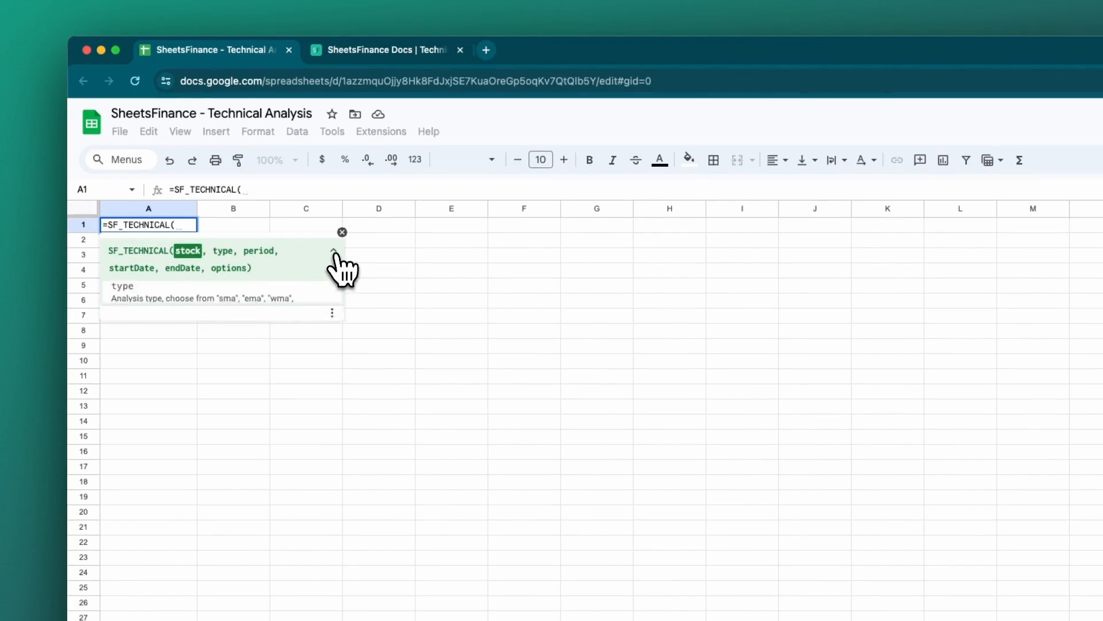
{"action": "left_click", "coordinate": [333, 251]}
{"action": "mouse_move", "coordinate": [338, 304]}
{"action": "left_mouse_down"}
{"action": "mouse_move", "coordinate": [331, 399]}
{"action": "mouse_move", "coordinate": [337, 305]}
{"action": "left_mouse_up"}
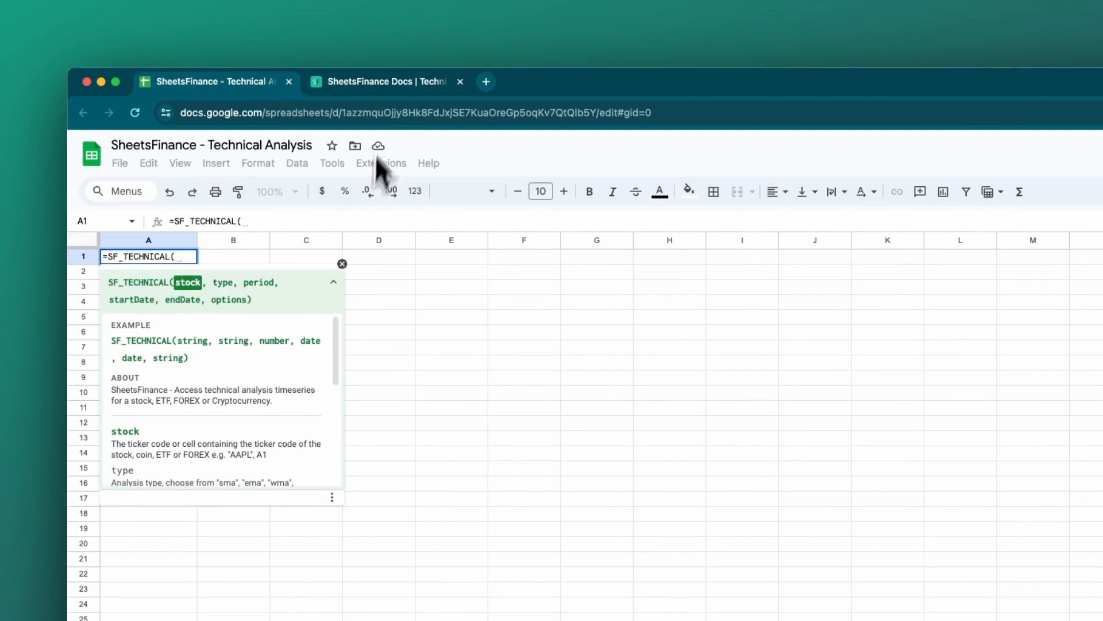
Switch to the SheetsFinance Docs page and review the Technical Analysis parameters, type options and examples
{"action": "left_click", "coordinate": [391, 85]}
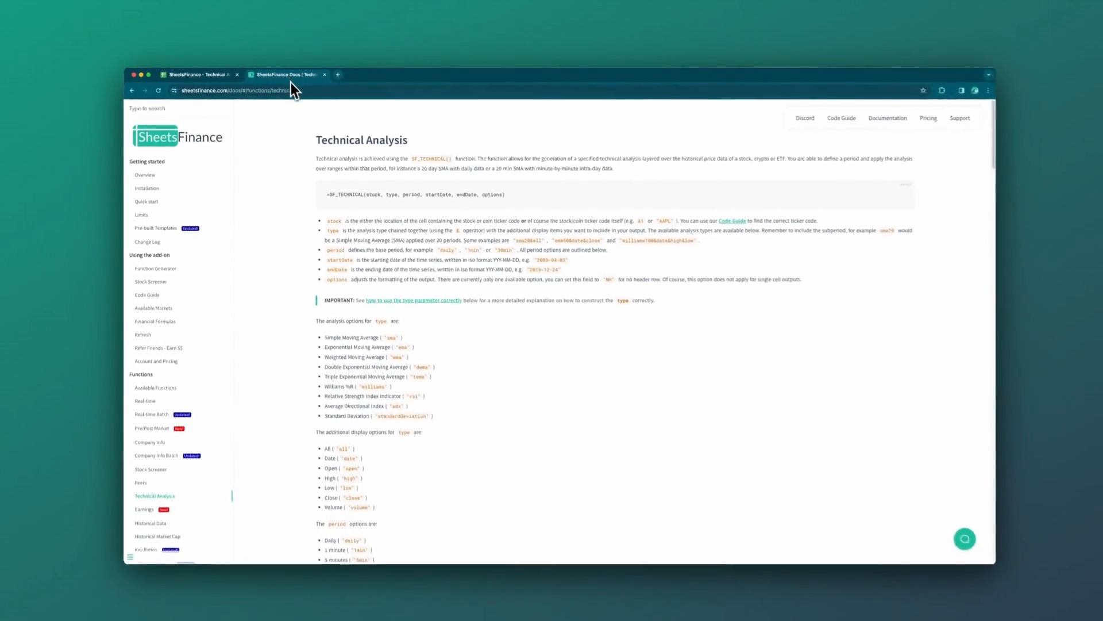
{"action": "scroll", "coordinate": [367, 241], "scroll_direction": "down", "scroll_amount": 10}
{"action": "scroll", "coordinate": [377, 302], "scroll_direction": "down", "scroll_amount": 15}
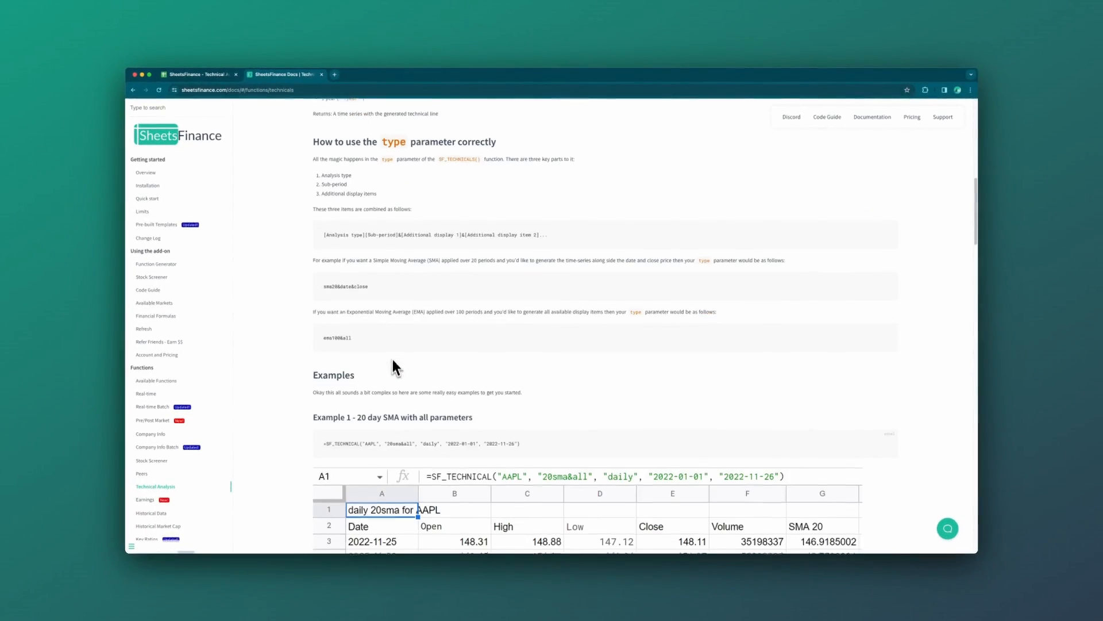
{"action": "scroll", "coordinate": [395, 372], "scroll_direction": "down", "scroll_amount": 5}
{"action": "scroll", "coordinate": [388, 377], "scroll_direction": "up", "scroll_amount": 20}
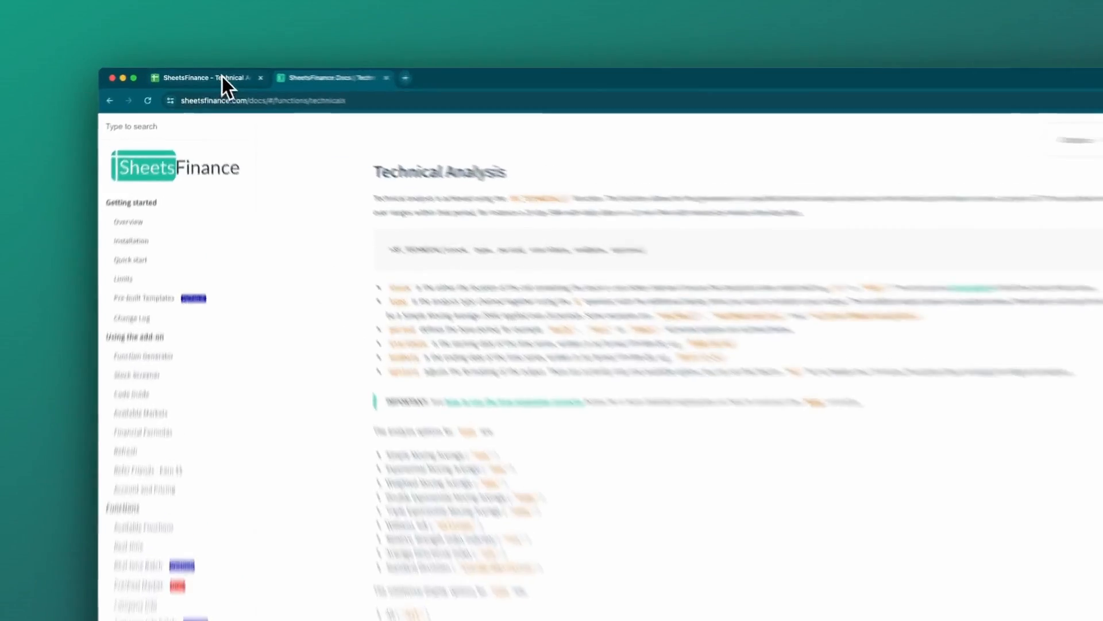
Return to the Technical Analysis spreadsheet and enter "AAPL" as the stock argument of the A1 formula
{"action": "left_click", "coordinate": [214, 75]}
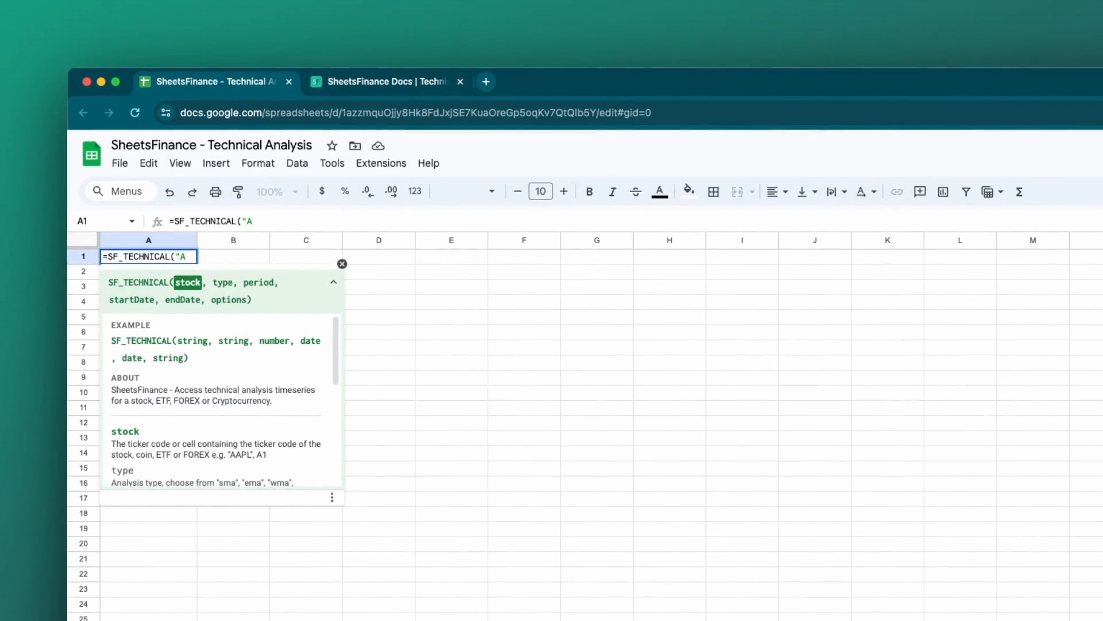
{"action": "type", "text": "APL"}
{"action": "key", "text": "BackSpace"}
{"action": "key", "text": "BackSpace"}
{"action": "key", "text": "BackSpace"}
{"action": "type", "text": "APL\", "}
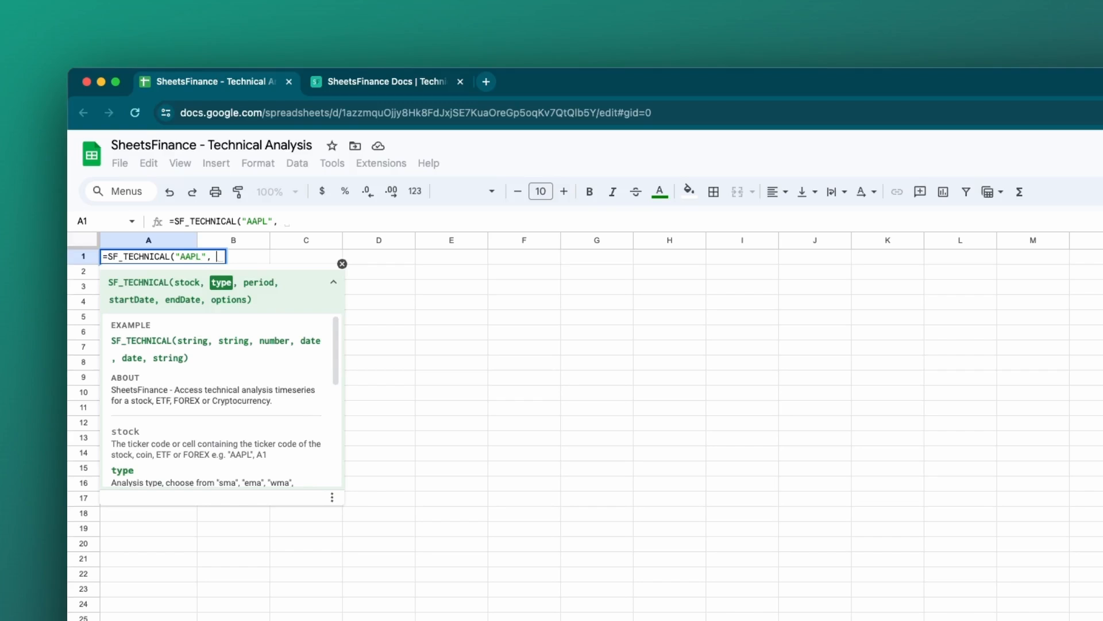
Enter "sma20&all" as the type argument of the SF_TECHNICAL formula
{"action": "type", "text": "\""}
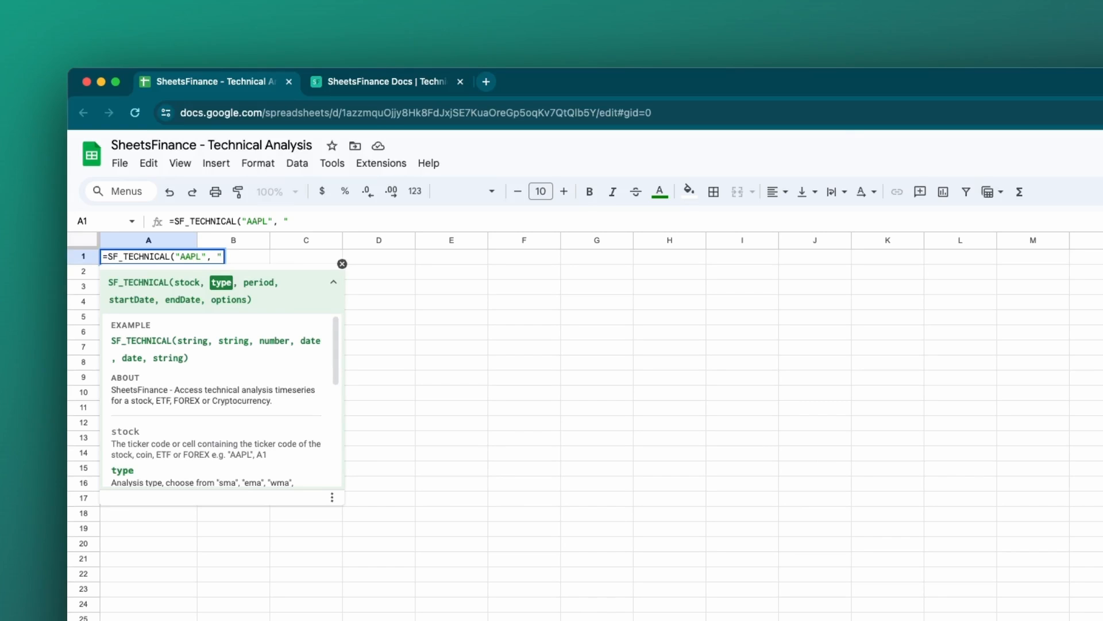
{"action": "type", "text": "sma"}
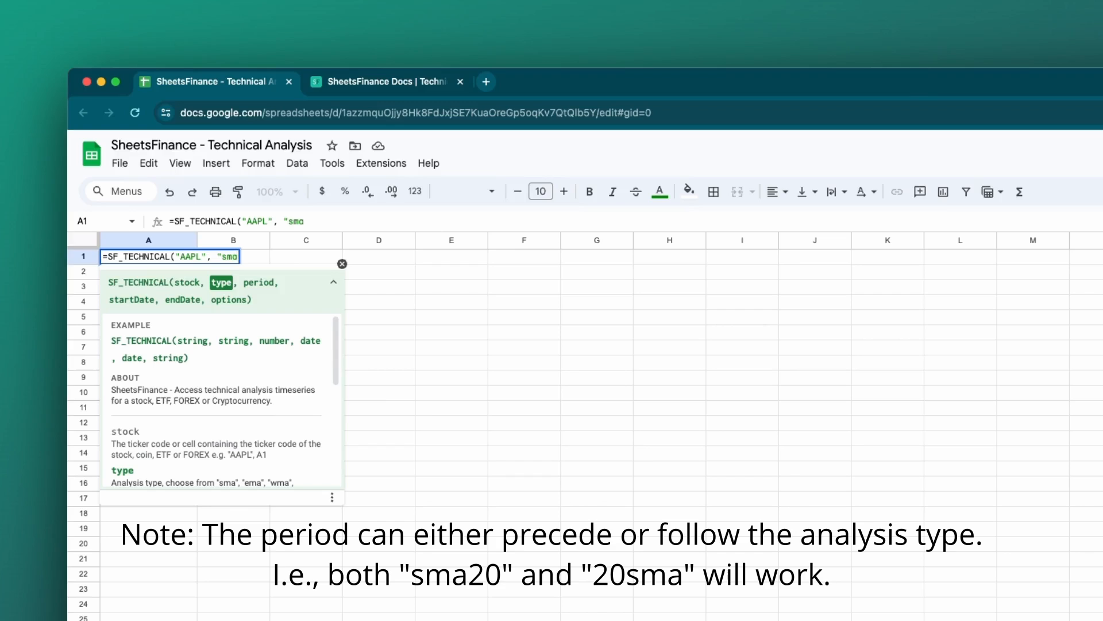
{"action": "type", "text": "20"}
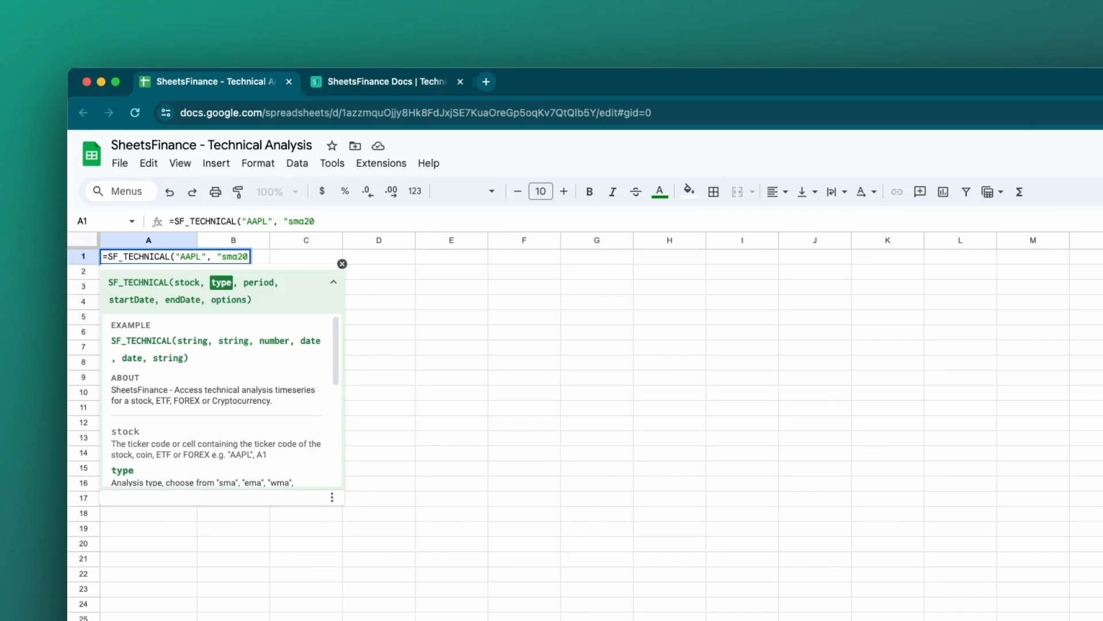
{"action": "type", "text": "&"}
{"action": "type", "text": "all"}
{"action": "type", "text": "\", "}
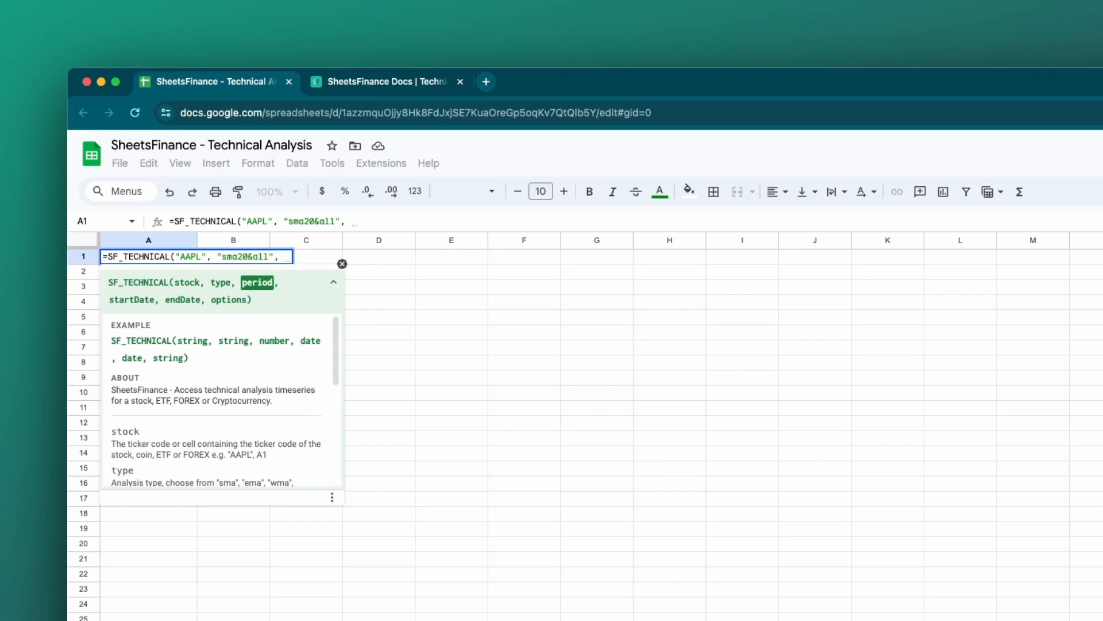
Enter "daily" as the period argument of the SF_TECHNICAL formula
{"action": "type", "text": "\""}
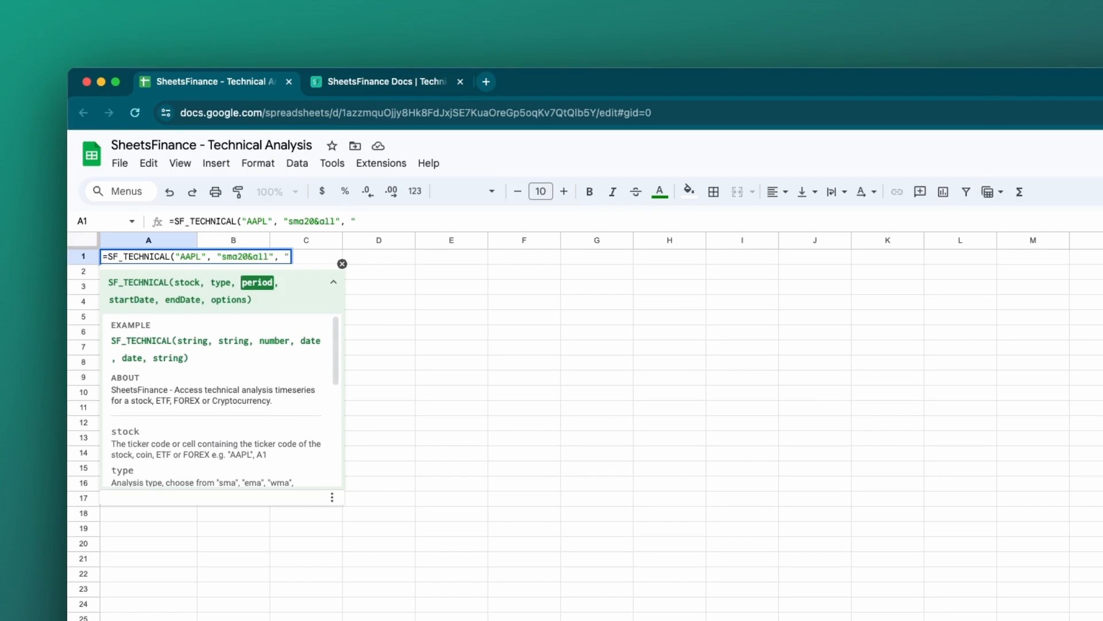
{"action": "type", "text": "daily\""}
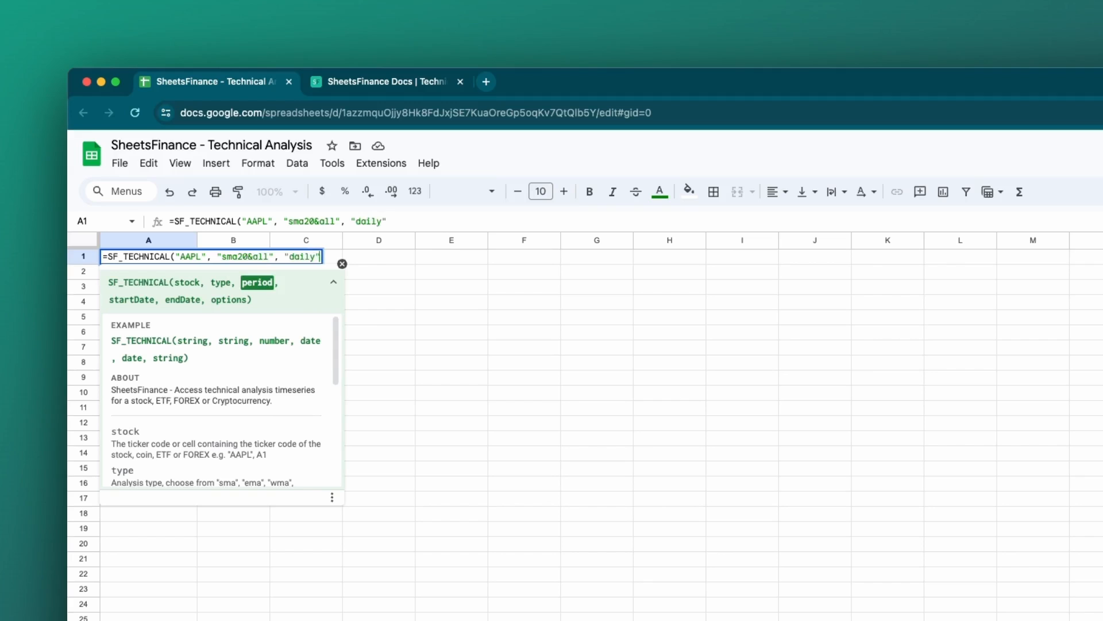
{"action": "type", "text": ", "}
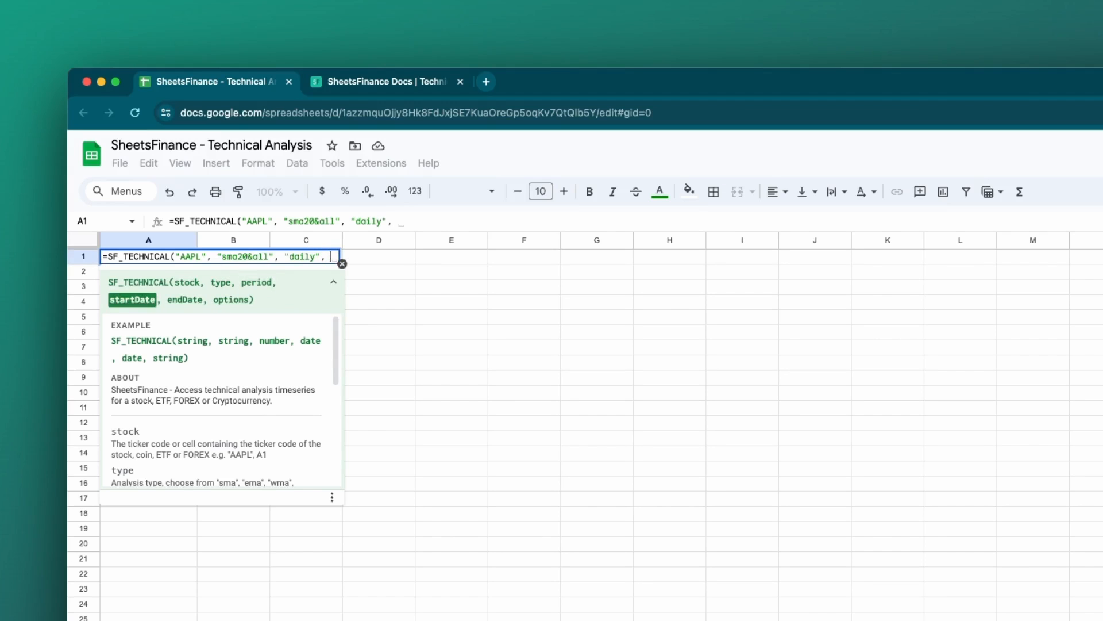
Set the formula's start date to TODAY()-60 and end date to TODAY(), and complete the formula in A1
{"action": "type", "text": "T"}
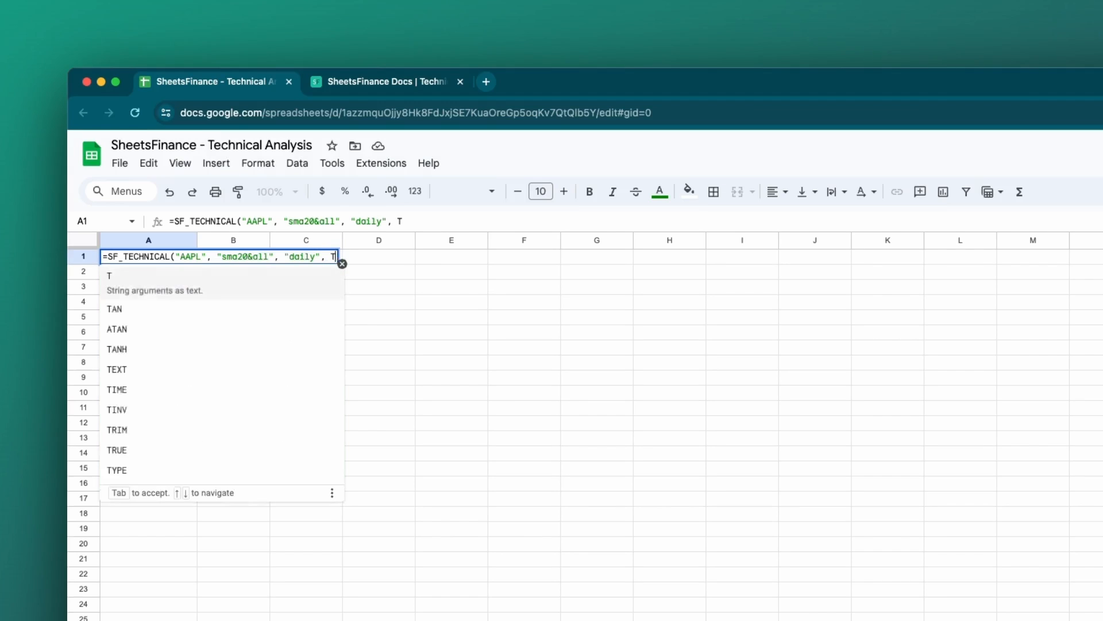
{"action": "type", "text": "ODAY()-"}
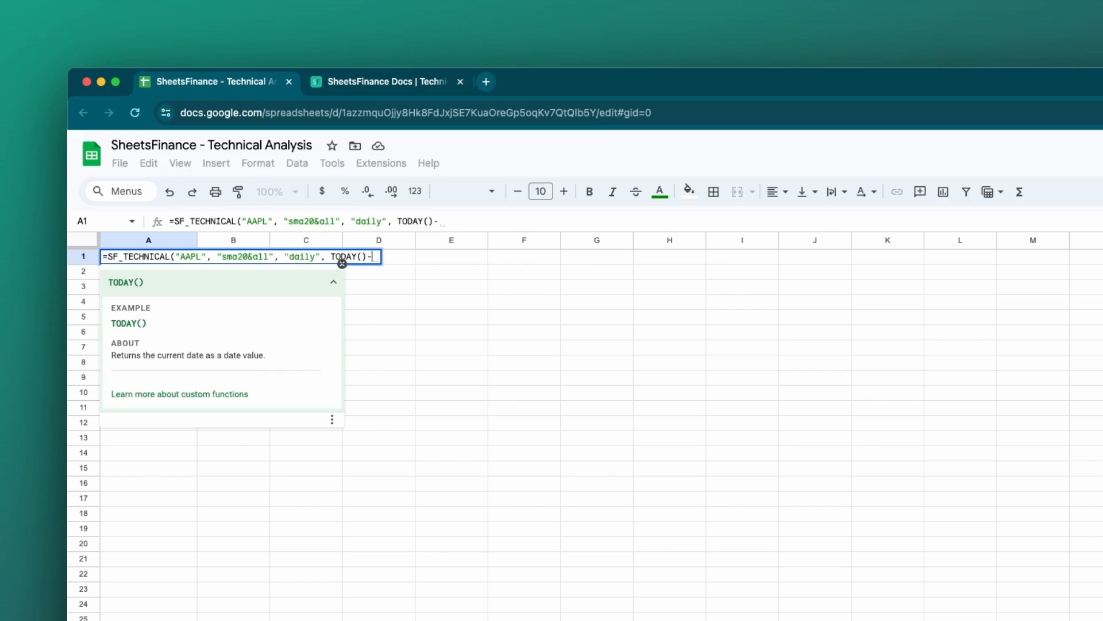
{"action": "type", "text": "60, TODAY()"}
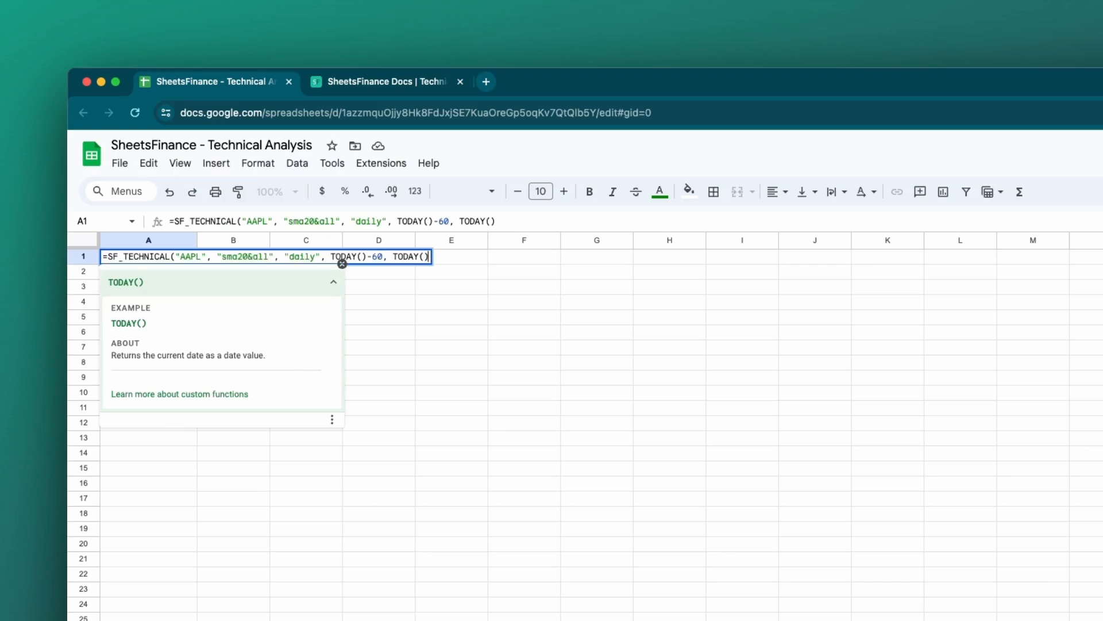
{"action": "type", "text": ")"}
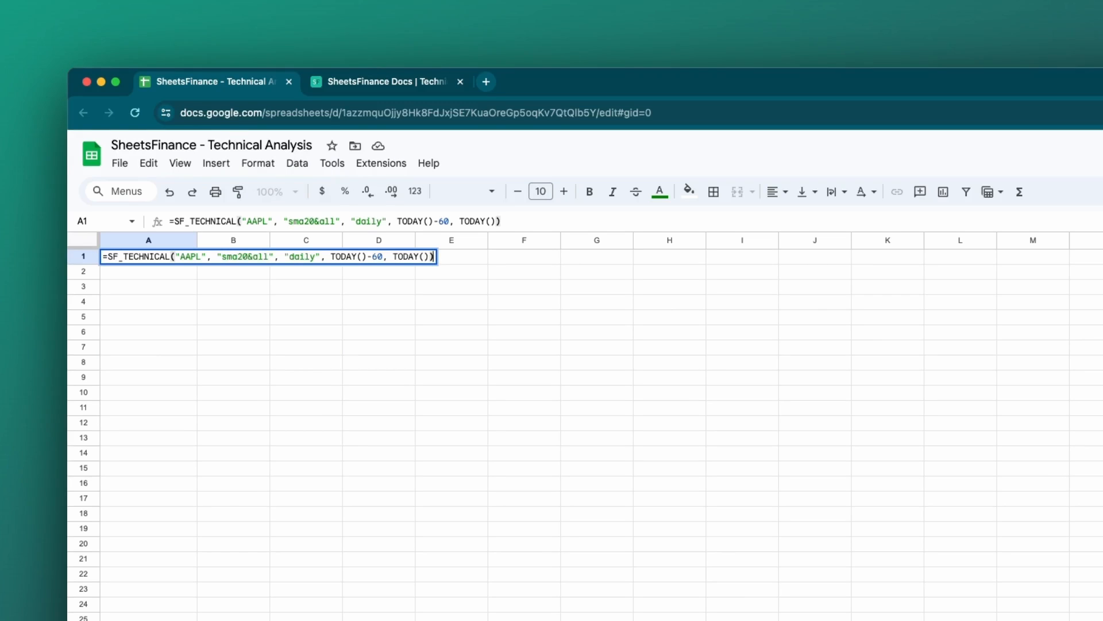
{"action": "key", "text": "Return"}
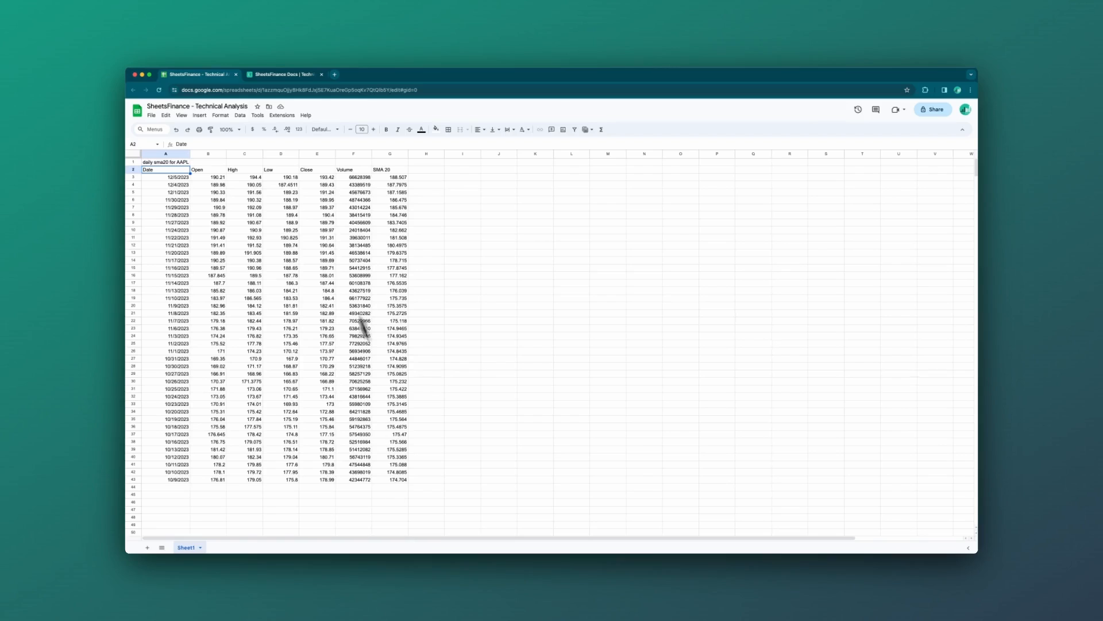
Inspect the formula in A1 and select the output headers from Date to Volume in A2:F2
{"action": "left_click", "coordinate": [181, 163]}
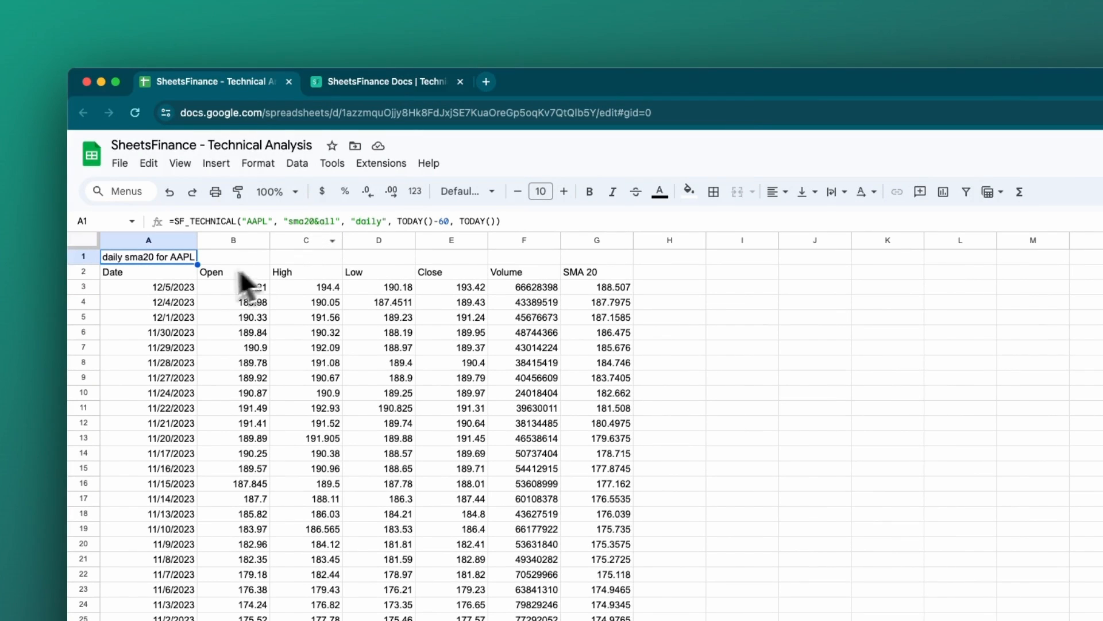
{"action": "left_click", "coordinate": [178, 273]}
{"action": "left_click", "coordinate": [515, 273], "text": "shift"}
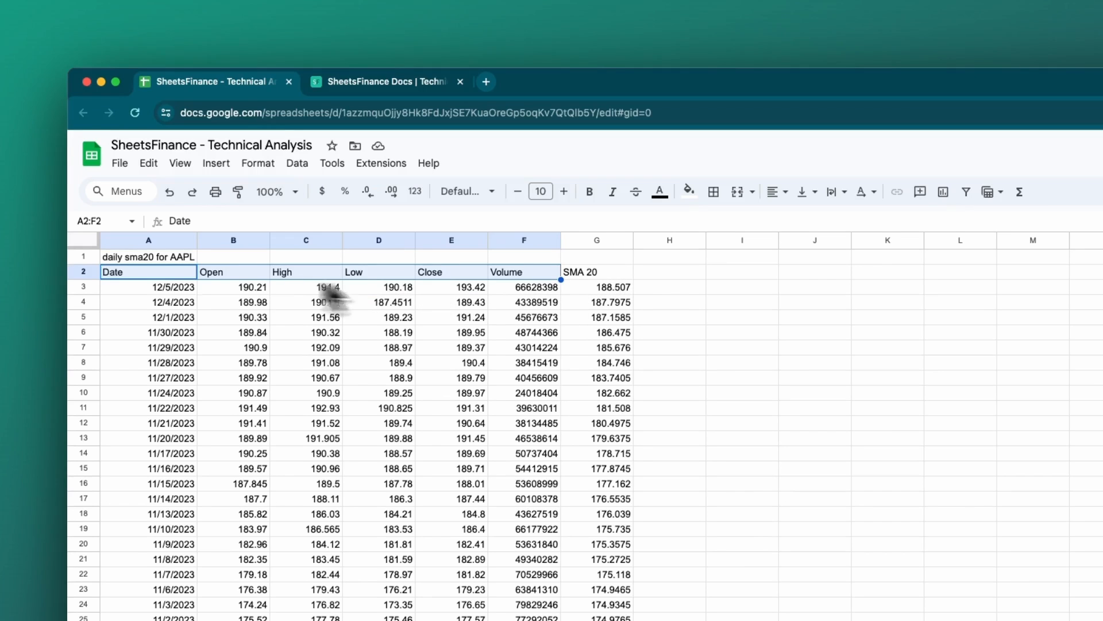
Change the type argument of the A1 formula to "sma20&date&close"
{"action": "left_click", "coordinate": [132, 257]}
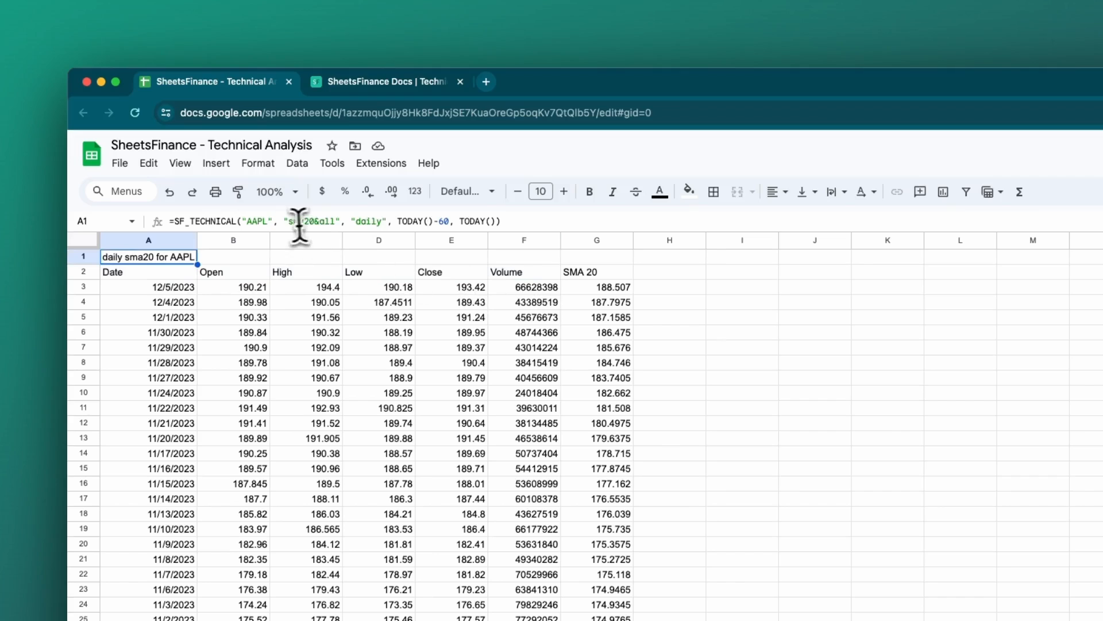
{"action": "left_click", "coordinate": [337, 222]}
{"action": "key", "text": "BackSpace"}
{"action": "key", "text": "BackSpace"}
{"action": "key", "text": "BackSpace"}
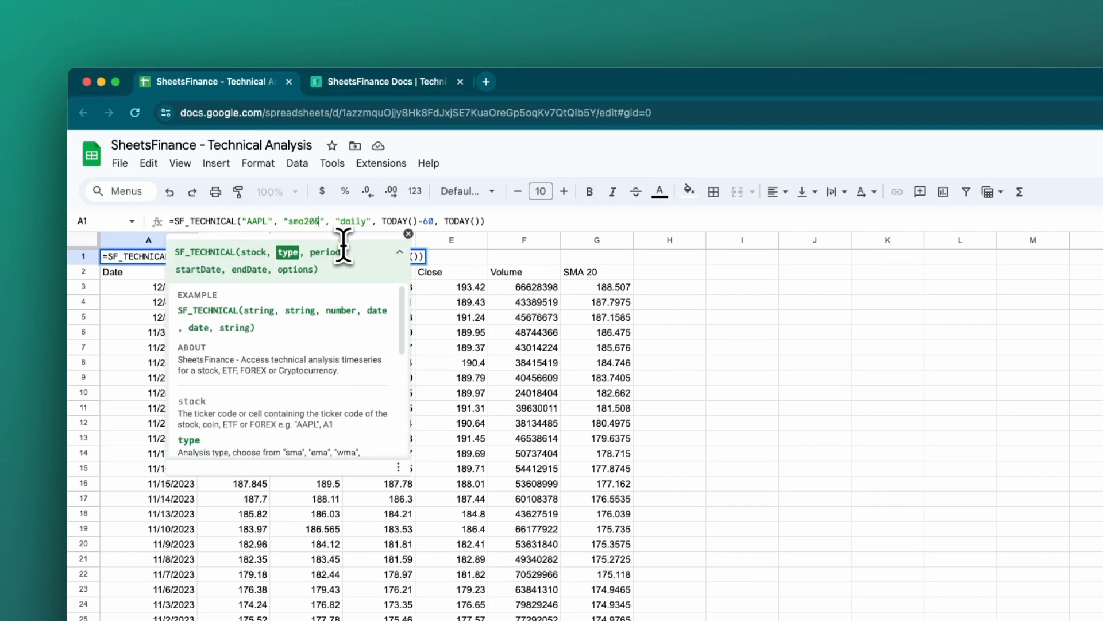
{"action": "type", "text": "date&"}
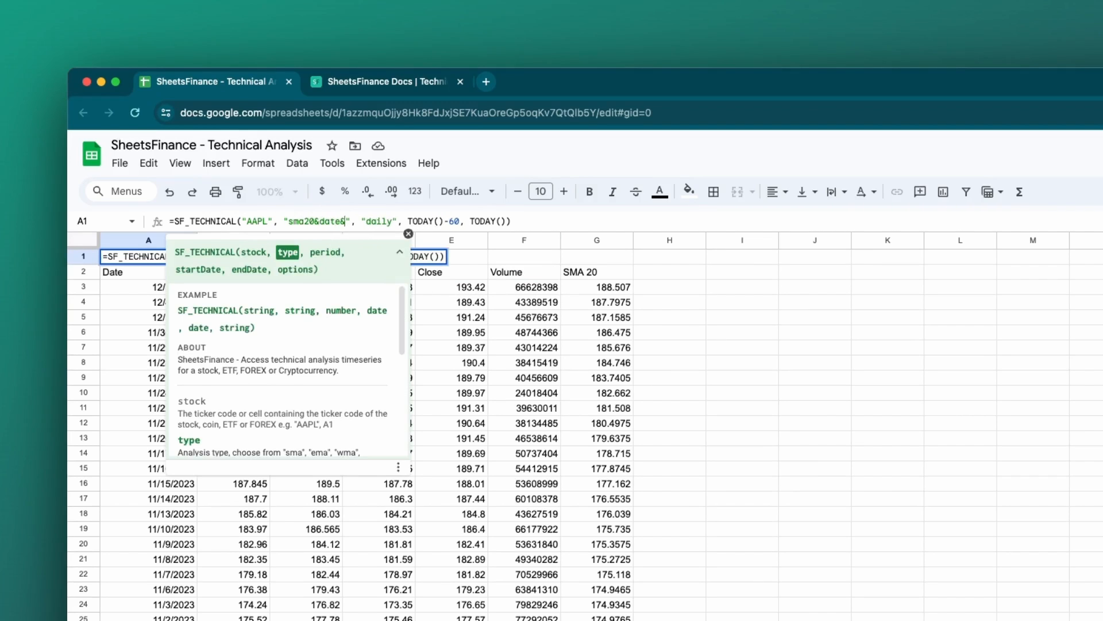
{"action": "type", "text": "close"}
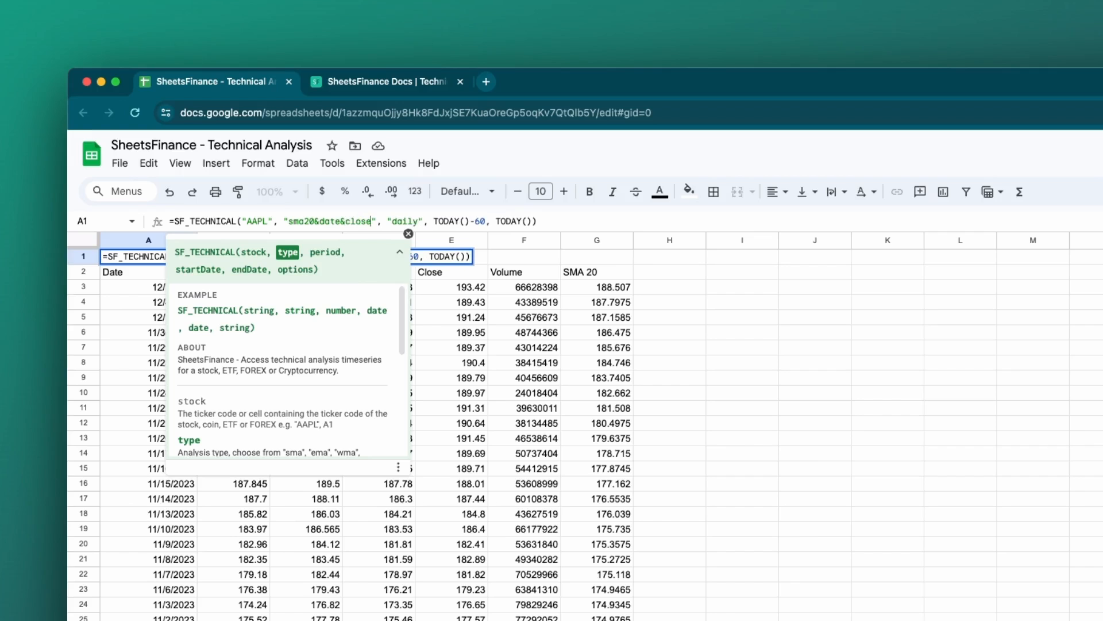
{"action": "key", "text": "Return"}
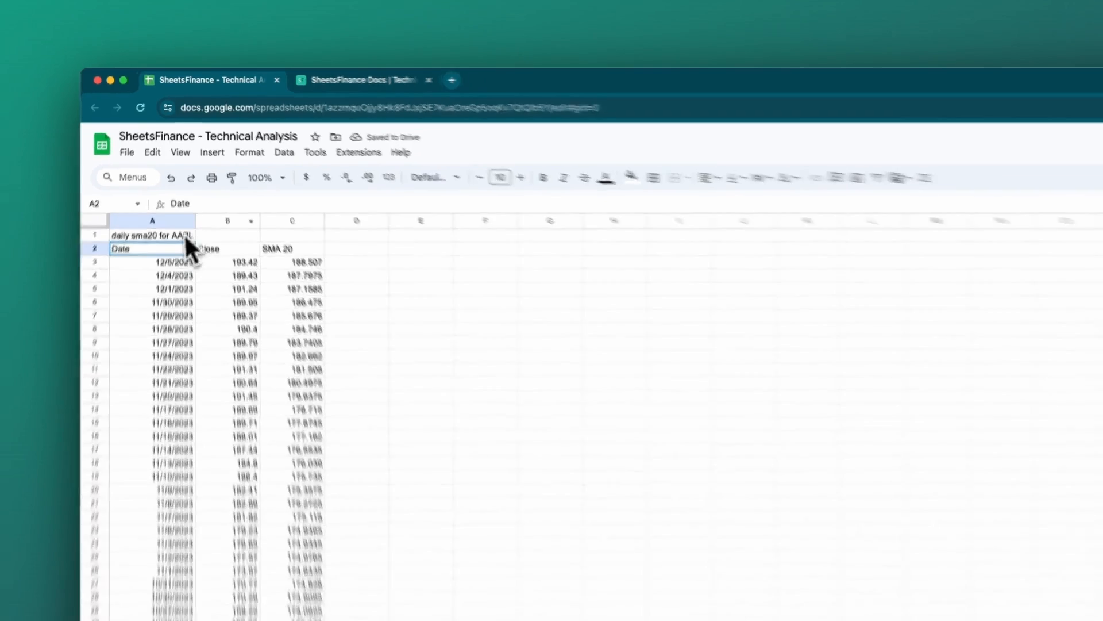
Examine the A1 formula and the range of dates returned in column A, from the first row to the last
{"action": "left_click", "coordinate": [178, 256]}
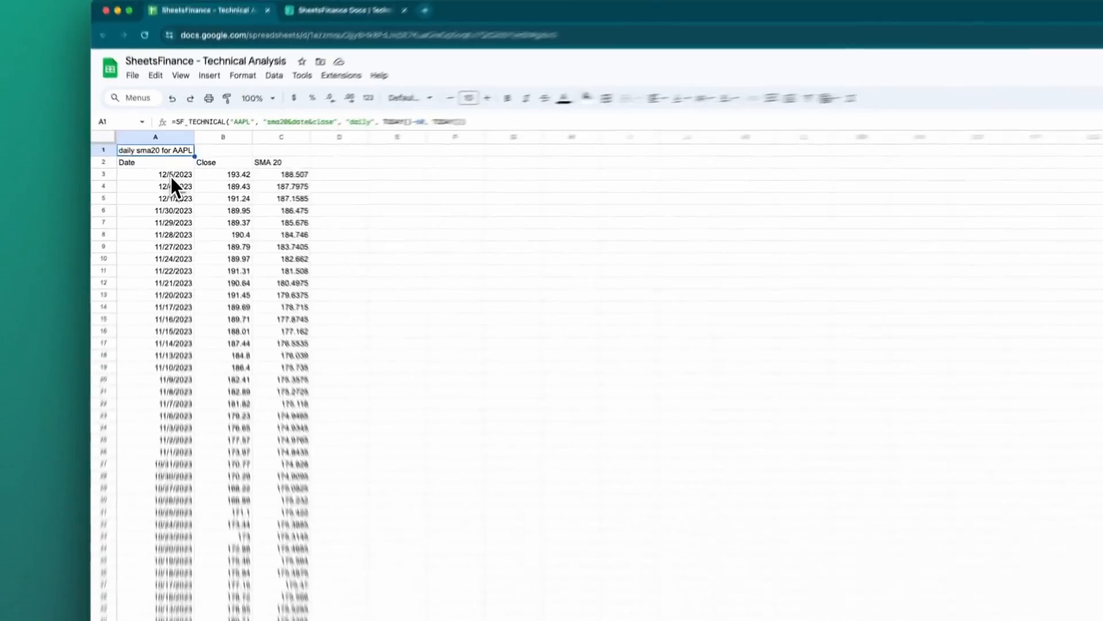
{"action": "left_click", "coordinate": [172, 179]}
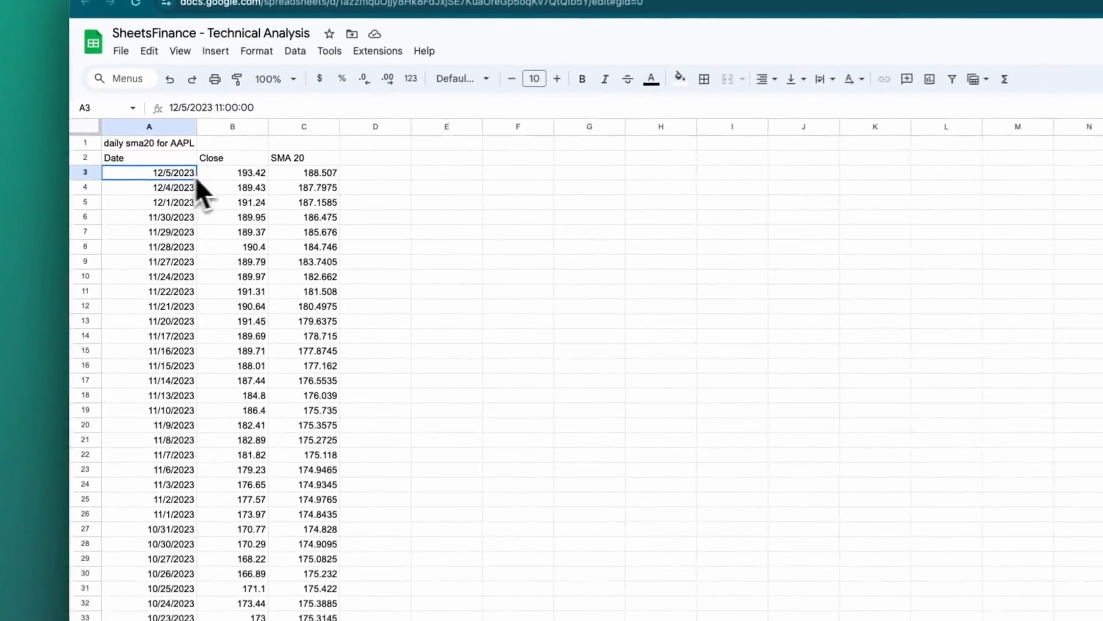
{"action": "scroll", "coordinate": [198, 471], "scroll_direction": "down", "scroll_amount": 4}
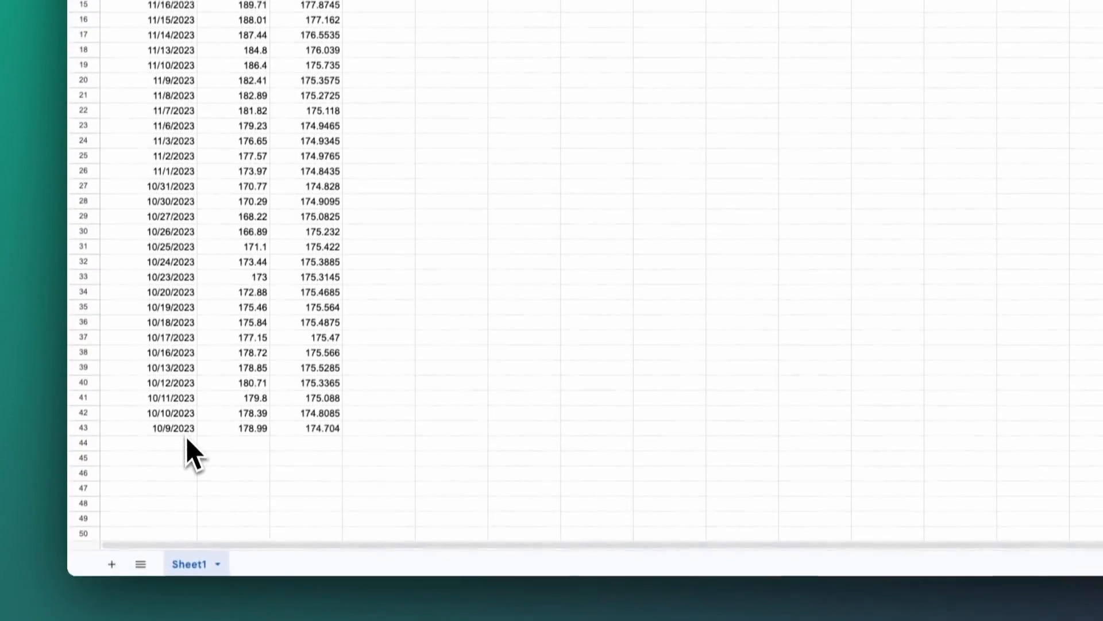
{"action": "scroll", "coordinate": [214, 396], "scroll_direction": "up", "scroll_amount": 4}
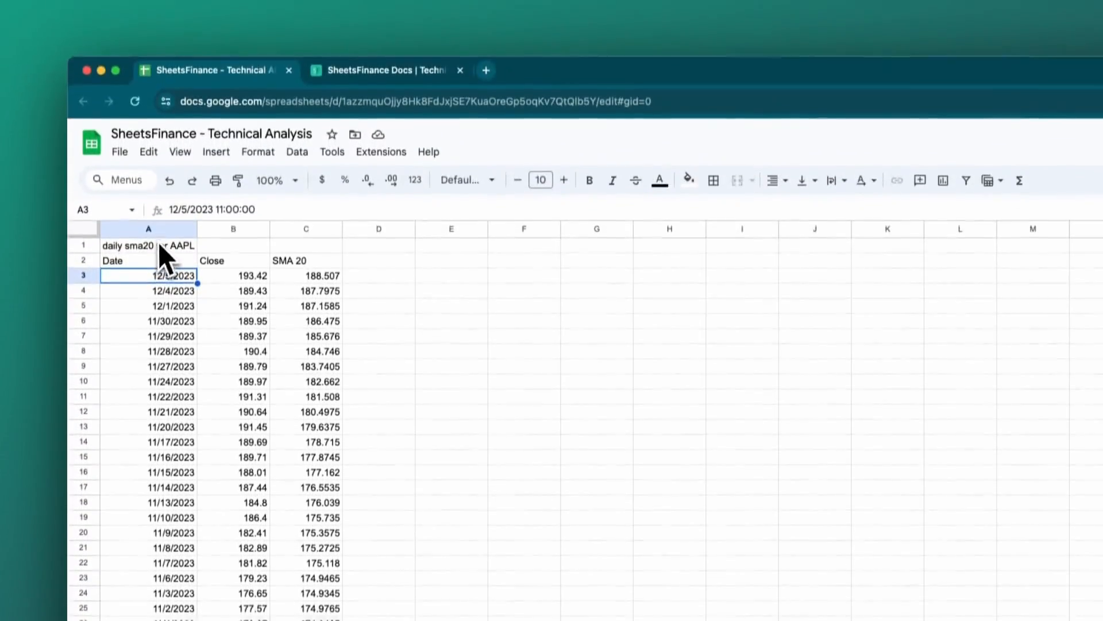
Add "-" as the options argument of the A1 formula, after the TODAY() end date
{"action": "left_click", "coordinate": [159, 258]}
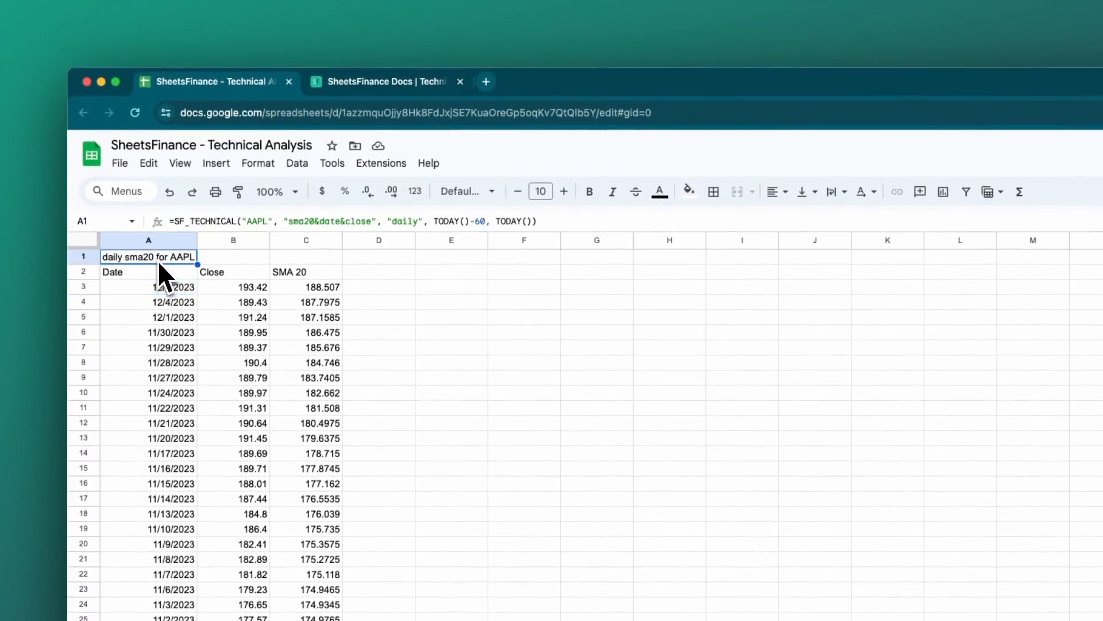
{"action": "left_click", "coordinate": [533, 222]}
{"action": "type", "text": ", "}
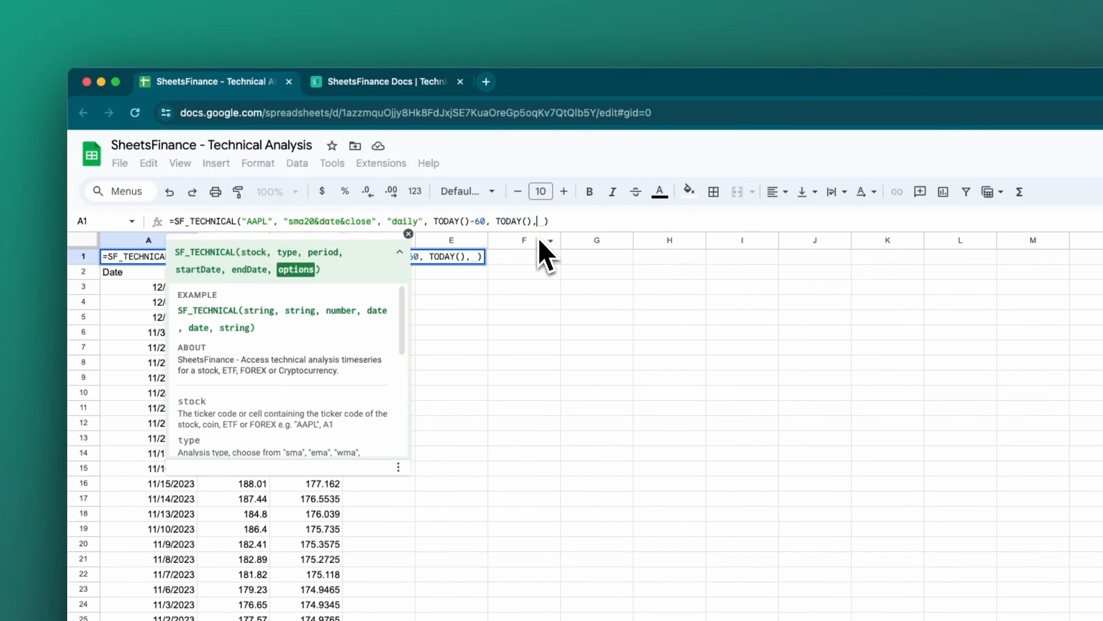
{"action": "type", "text": "\"-"}
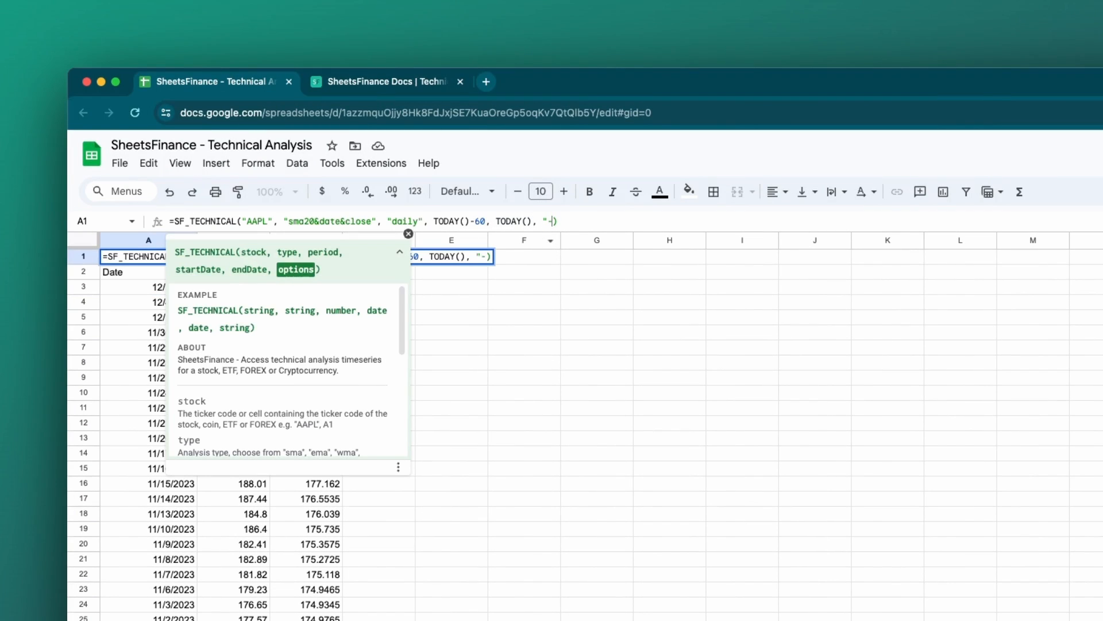
{"action": "type", "text": "\""}
{"action": "key", "text": "Return"}
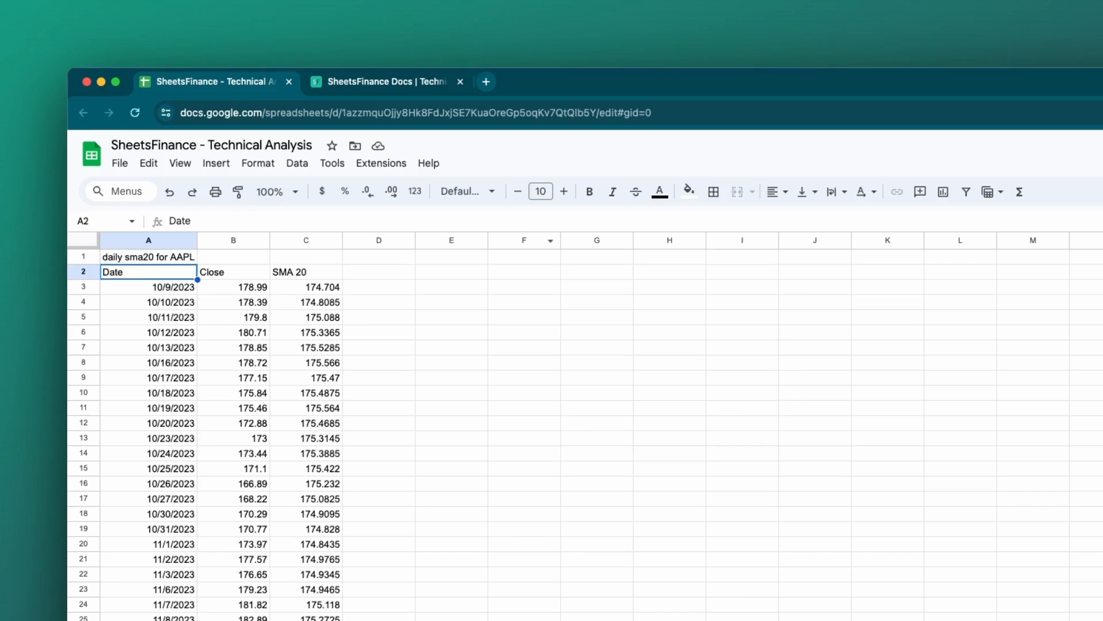
Insert a chart of the data in A1:C43 and place it beside the upper rows of the table
{"action": "left_click", "coordinate": [175, 255]}
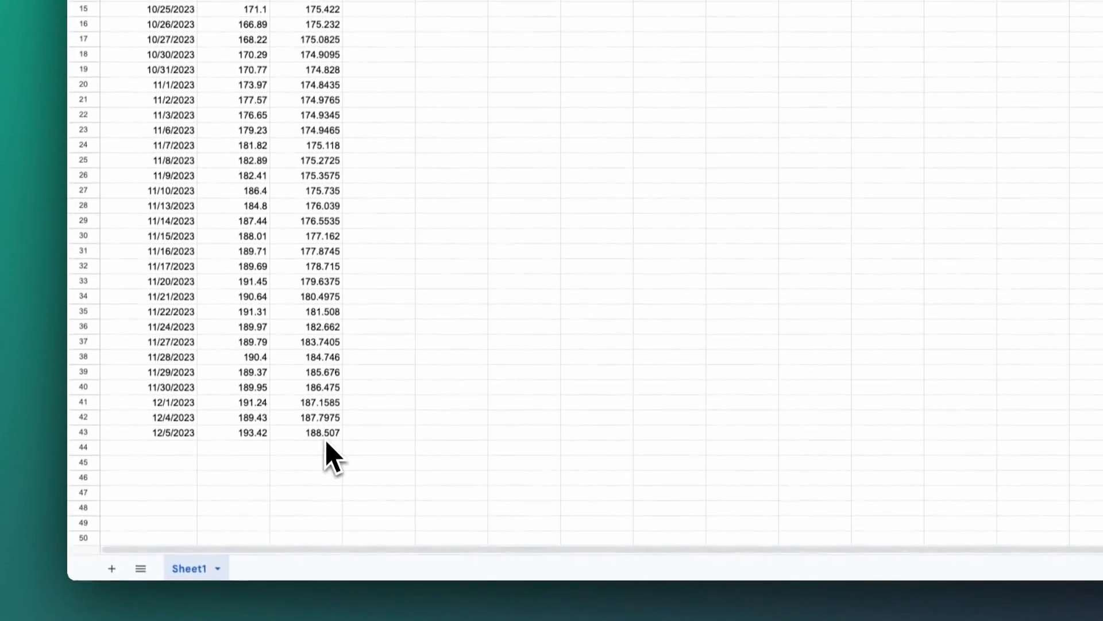
{"action": "left_click", "coordinate": [326, 433], "text": "shift"}
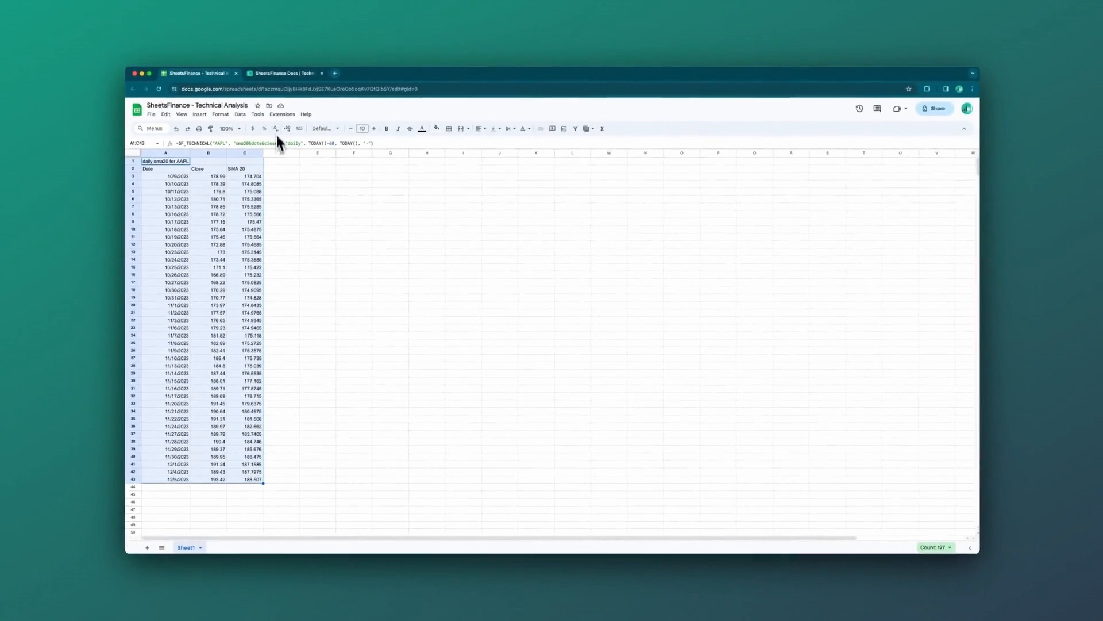
{"action": "left_click", "coordinate": [199, 114]}
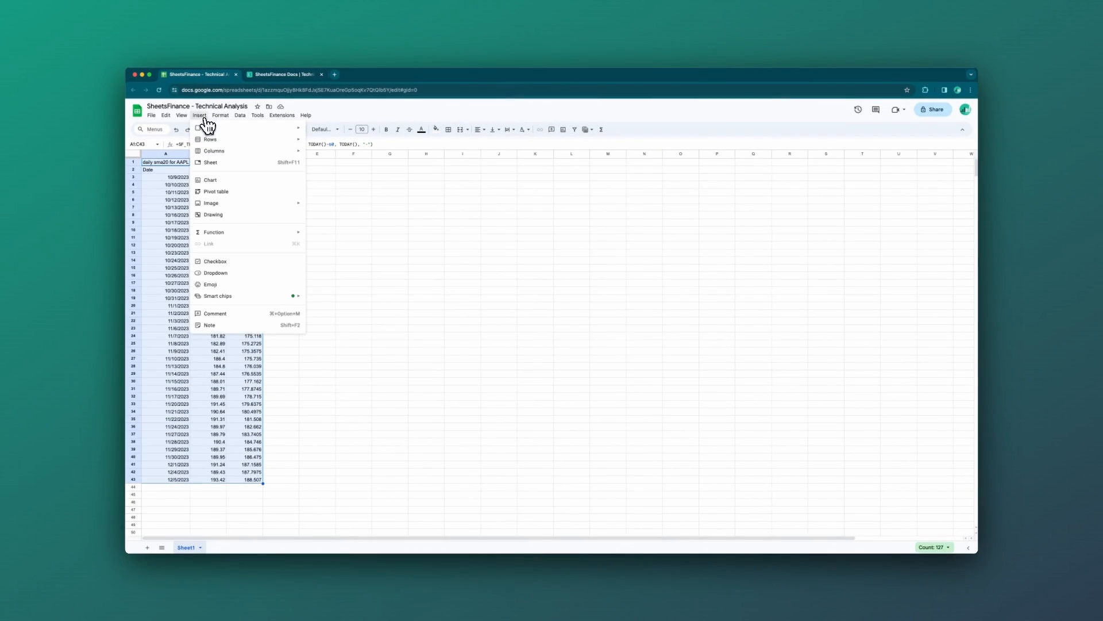
{"action": "left_click", "coordinate": [214, 180]}
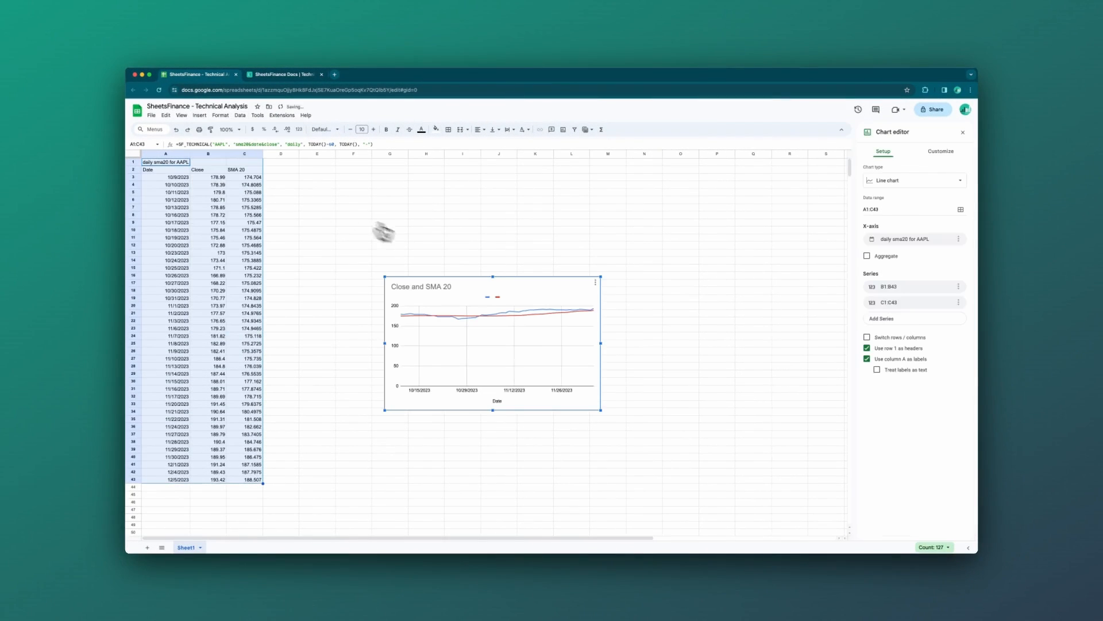
{"action": "left_click_drag", "start_coordinate": [510, 286], "coordinate": [434, 178]}
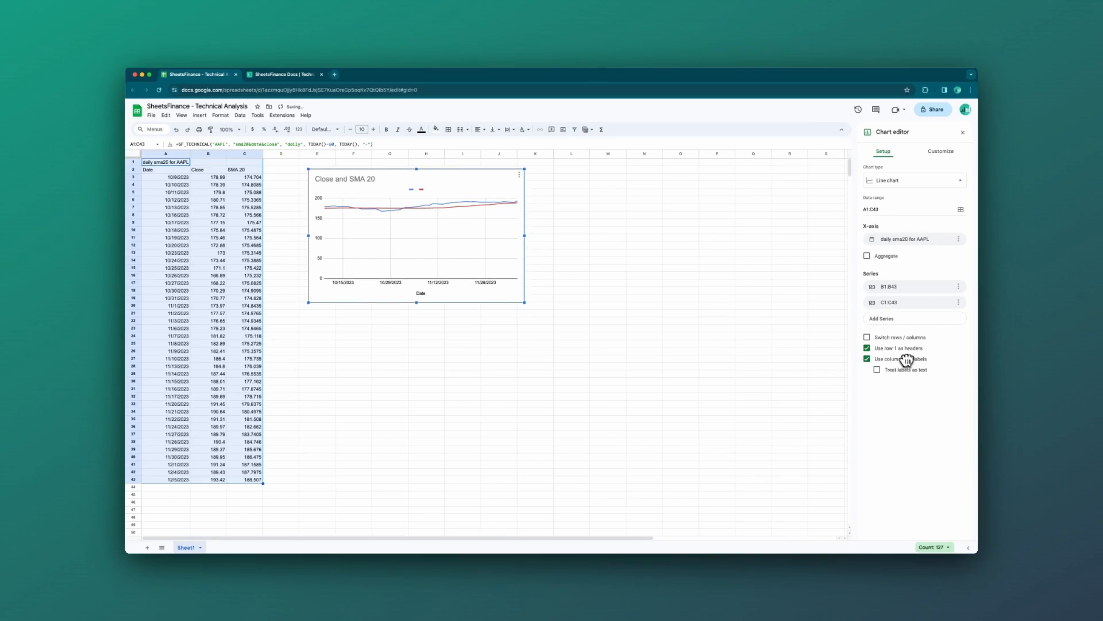
Set the chart's data range to A2:C43
{"action": "left_click", "coordinate": [867, 358]}
{"action": "left_click", "coordinate": [867, 358]}
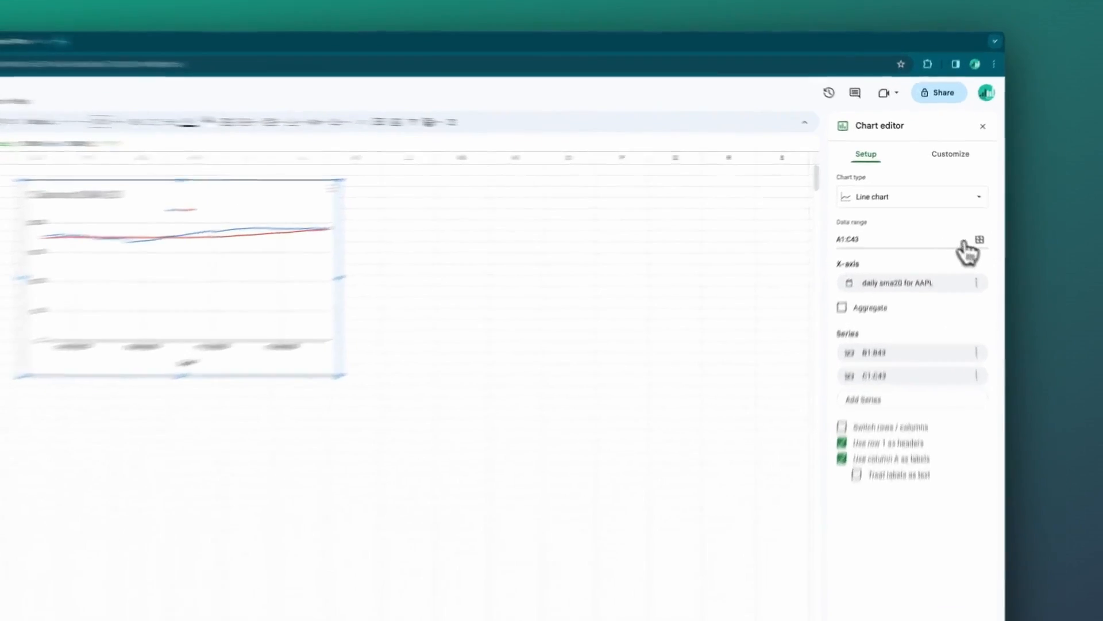
{"action": "left_click", "coordinate": [957, 245]}
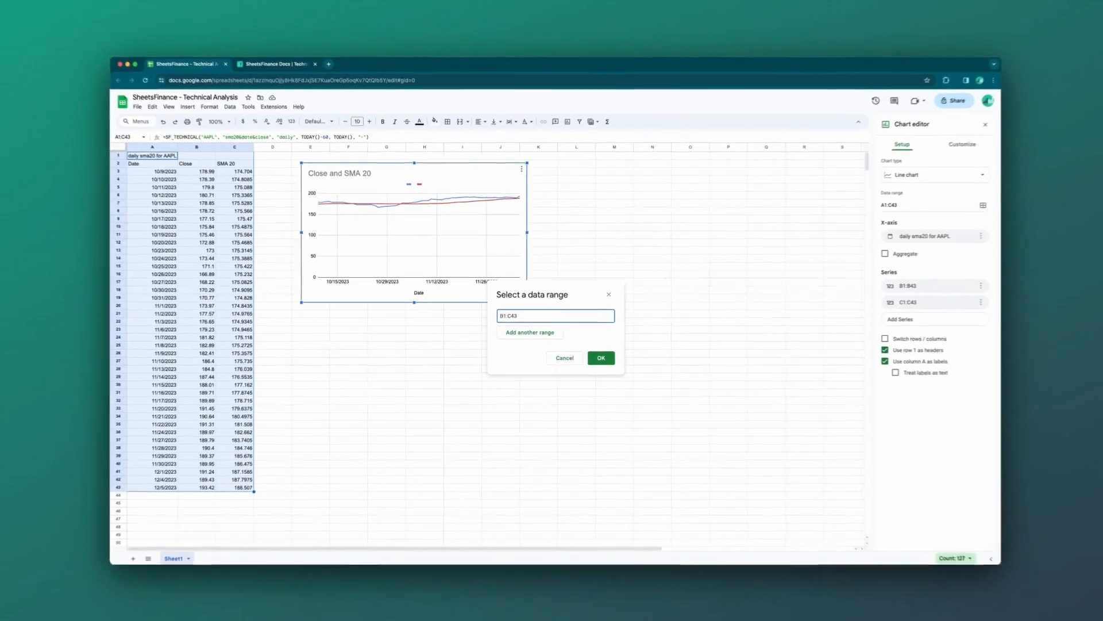
{"action": "key", "text": "BackSpace"}
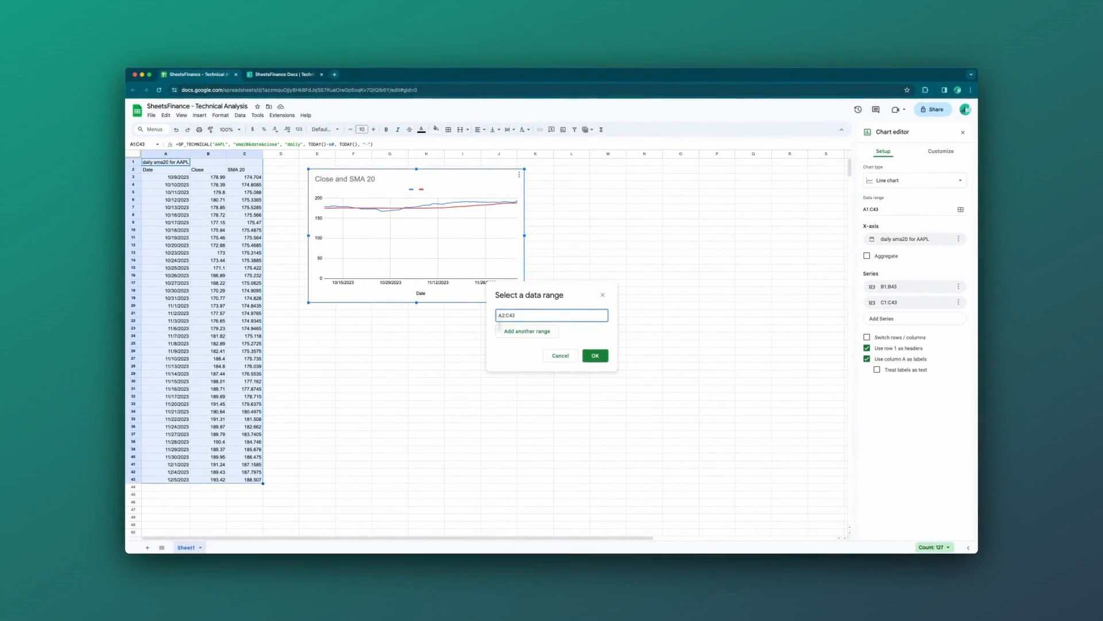
{"action": "left_click", "coordinate": [596, 355]}
Set the minimum of the chart's vertical axis to 150
{"action": "left_click", "coordinate": [480, 181]}
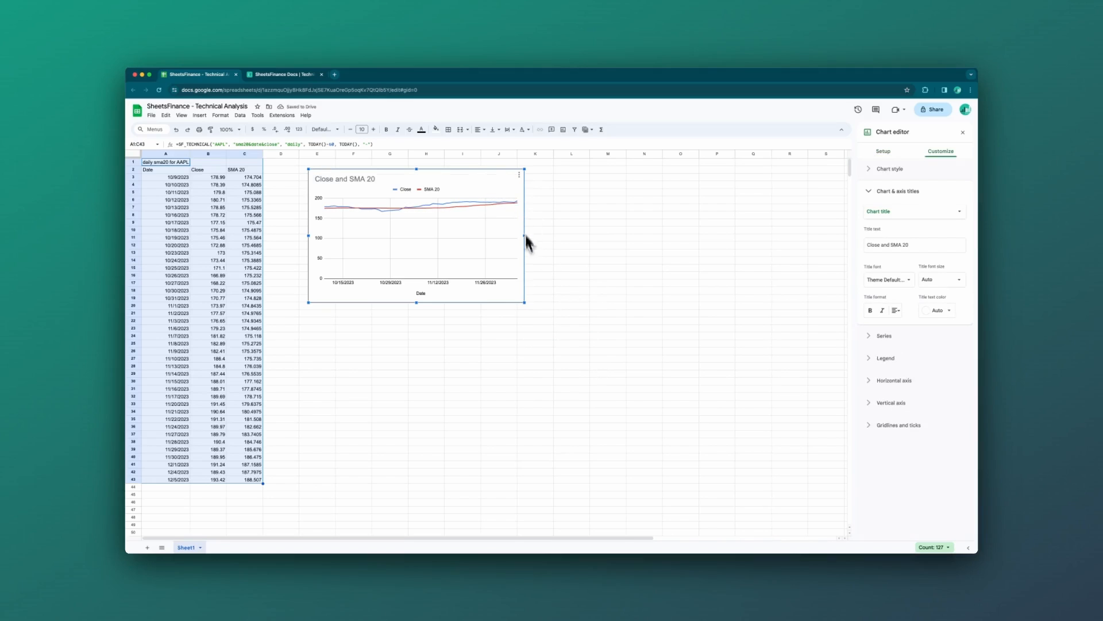
{"action": "left_click", "coordinate": [884, 152]}
{"action": "left_click", "coordinate": [941, 152]}
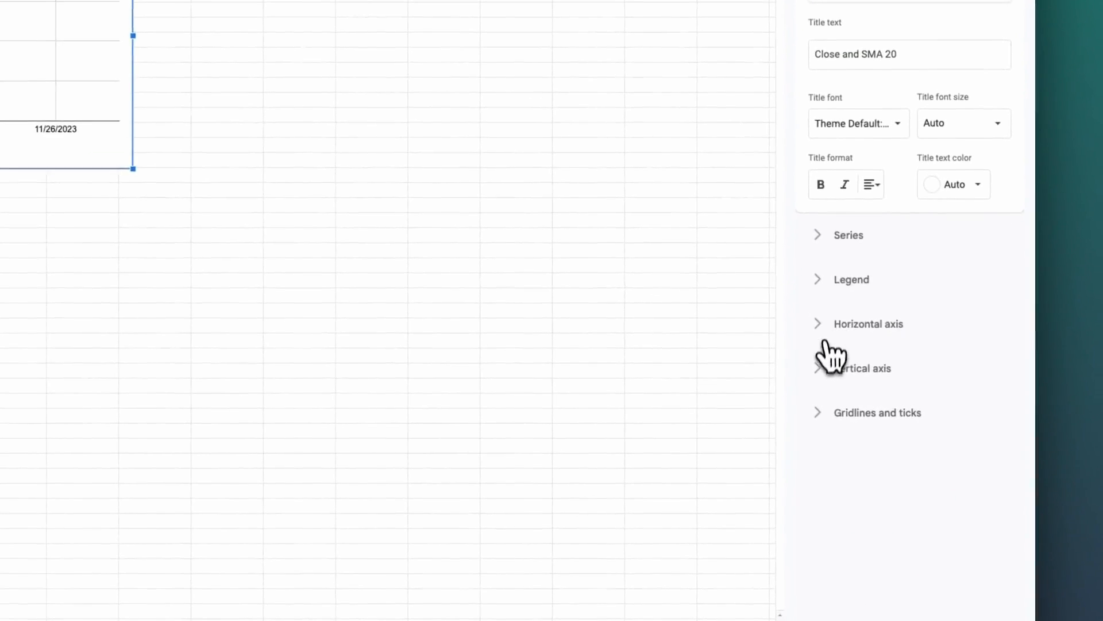
{"action": "left_click", "coordinate": [828, 362]}
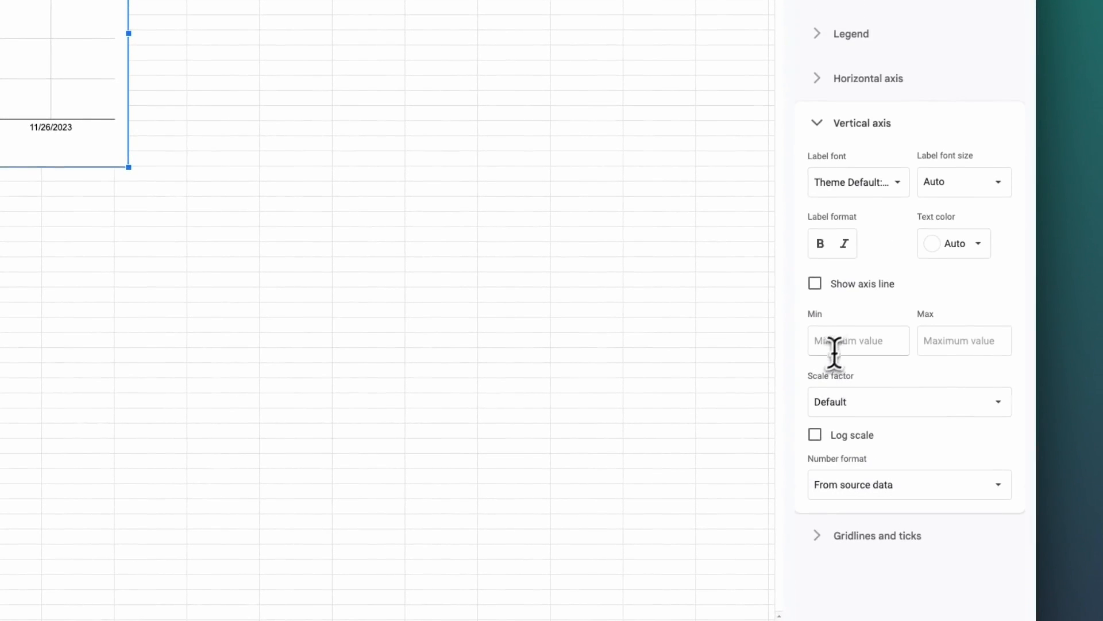
{"action": "left_click", "coordinate": [847, 341]}
{"action": "type", "text": "1"}
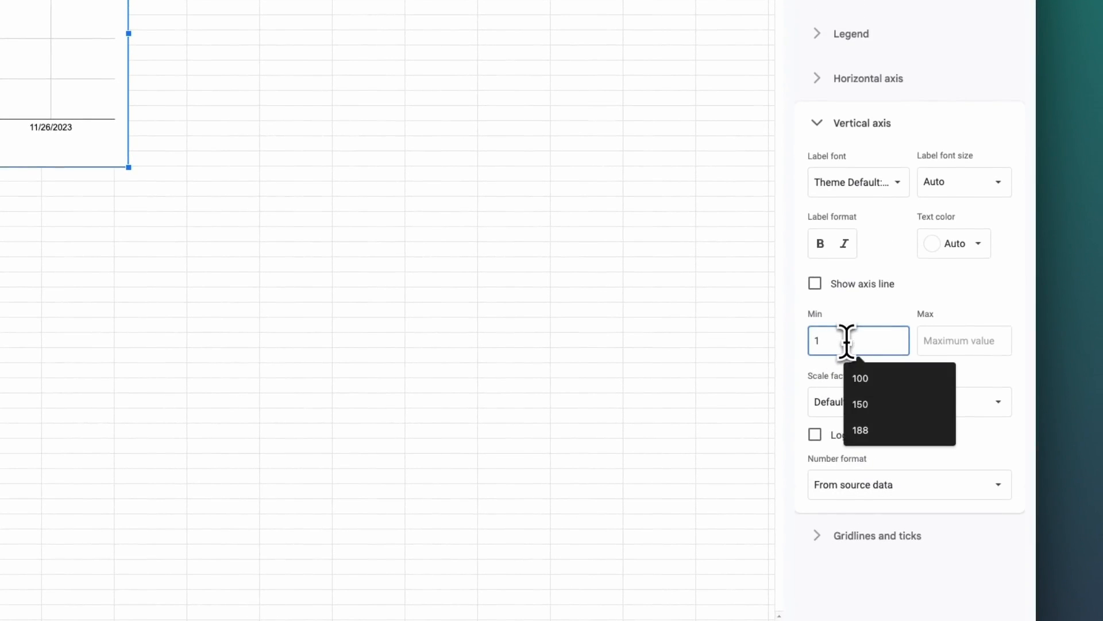
{"action": "type", "text": "50"}
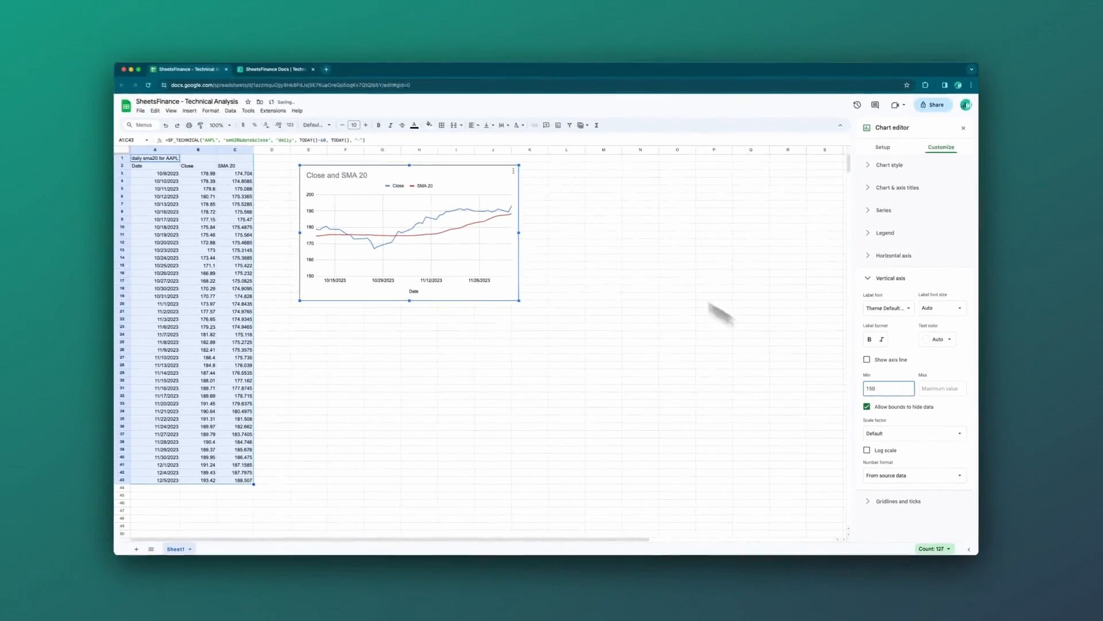
Move the chart lower and closer to the data table, and enlarge it slightly
{"action": "left_click_drag", "start_coordinate": [488, 173], "coordinate": [456, 221]}
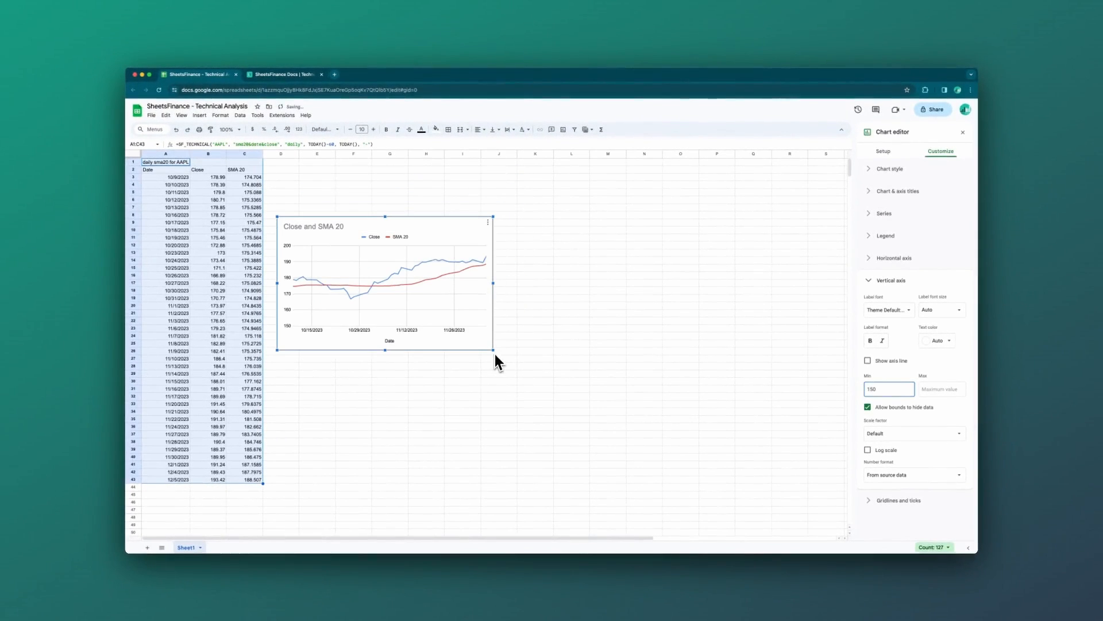
{"action": "left_click_drag", "start_coordinate": [493, 351], "coordinate": [499, 362]}
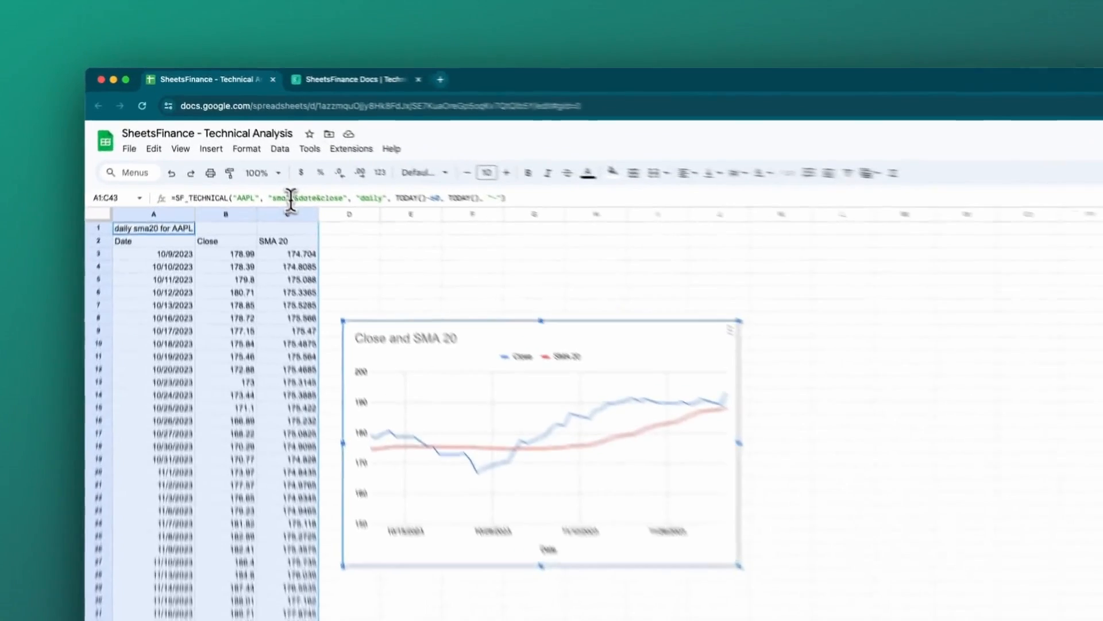
Change the indicator in the A1 formula's type argument to a 5-period SMA, "sma5&date&close"
{"action": "left_click", "coordinate": [287, 194]}
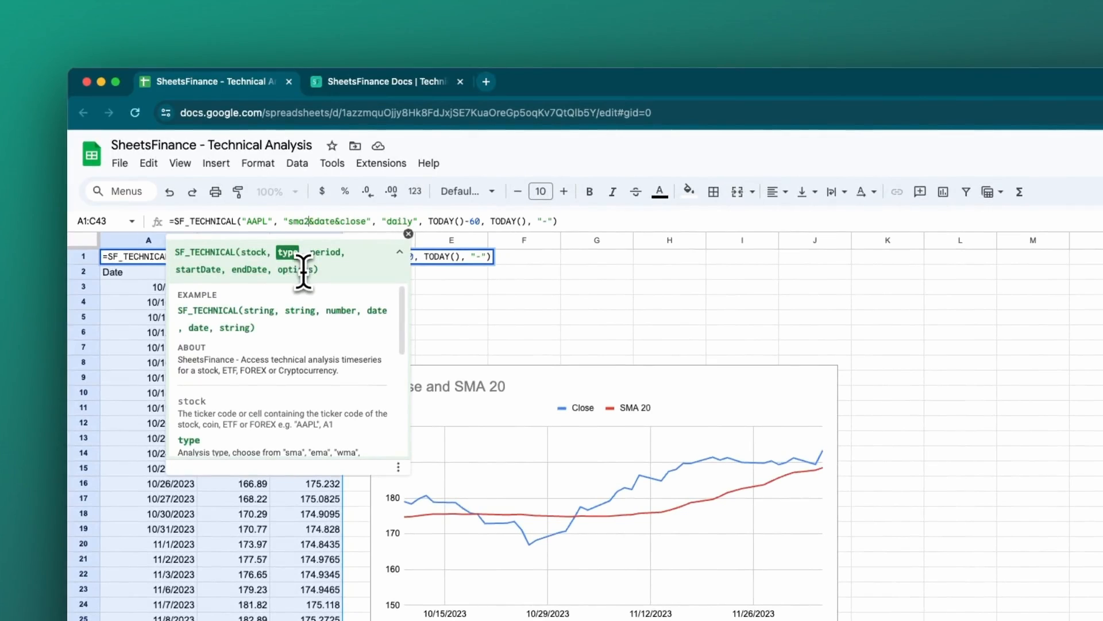
{"action": "key", "text": "BackSpace"}
{"action": "type", "text": "5"}
{"action": "key", "text": "Return"}
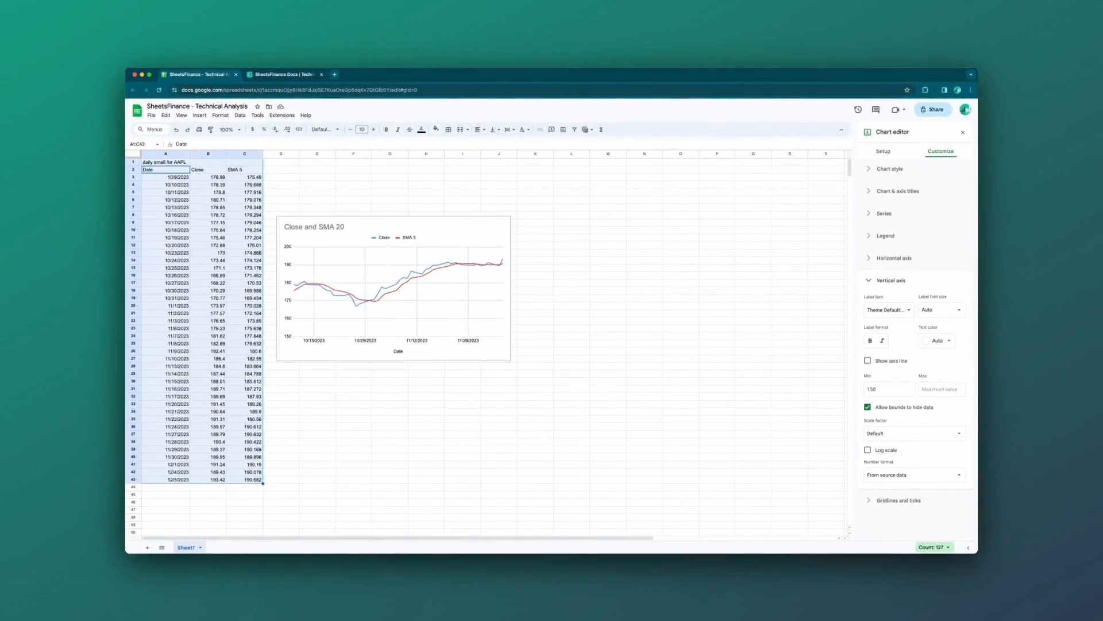
Change the indicator in the A1 formula's type argument to a 100-period SMA, "sma100&date&close"
{"action": "left_click", "coordinate": [180, 164]}
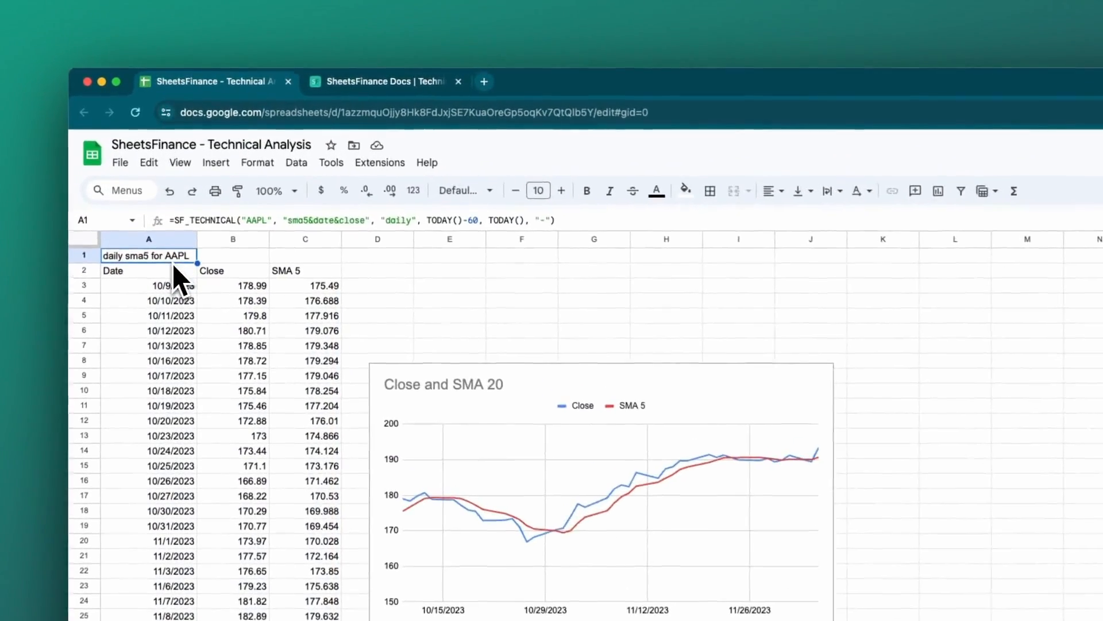
{"action": "left_click", "coordinate": [308, 221]}
{"action": "key", "text": "BackSpace"}
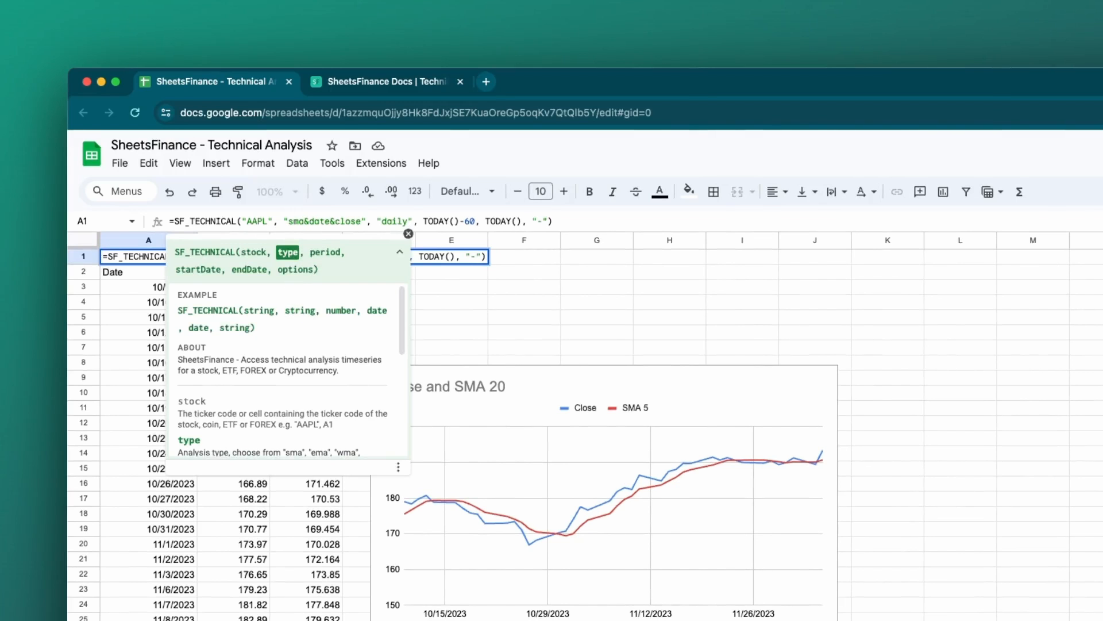
{"action": "type", "text": "100"}
{"action": "key", "text": "Return"}
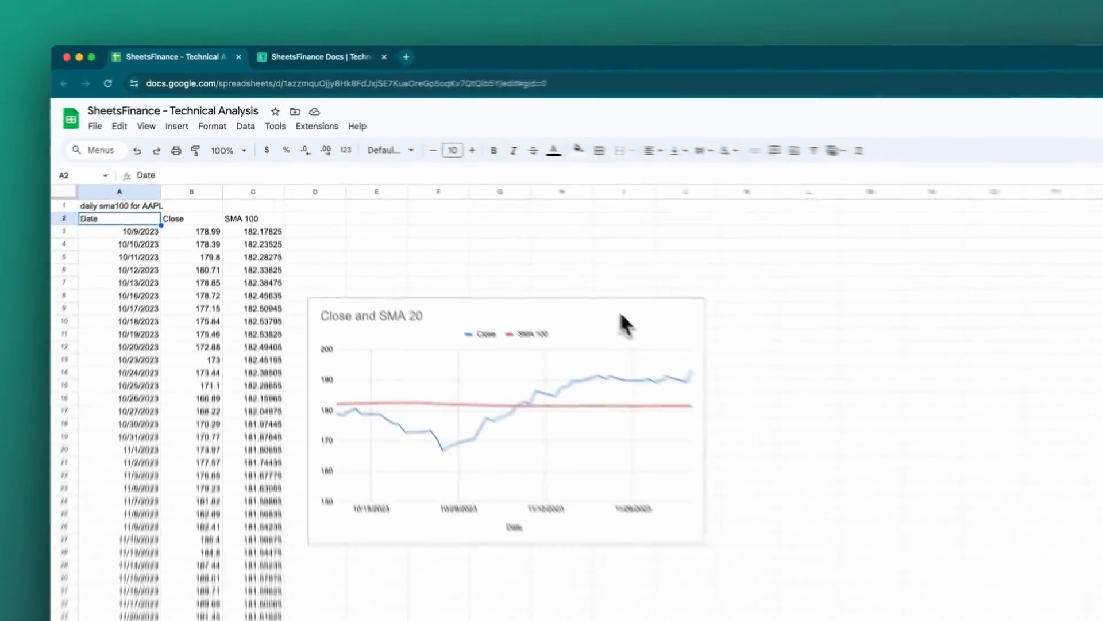
Review the analysis types in the function help and change the A1 formula's type argument to "ema10&date&close"
{"action": "left_click", "coordinate": [620, 315]}
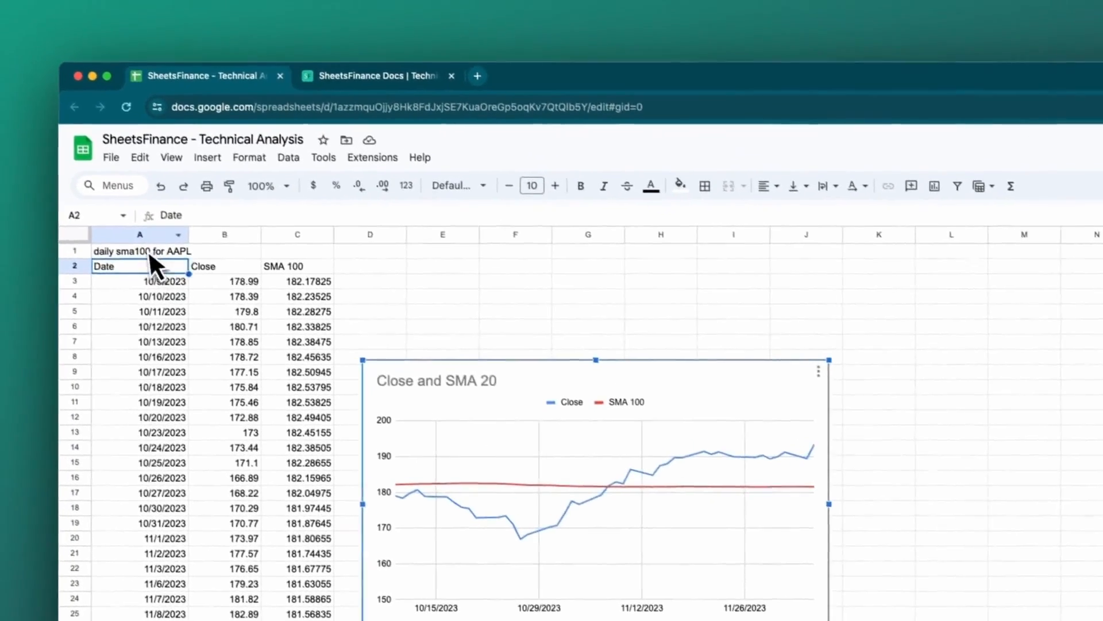
{"action": "left_click", "coordinate": [126, 205]}
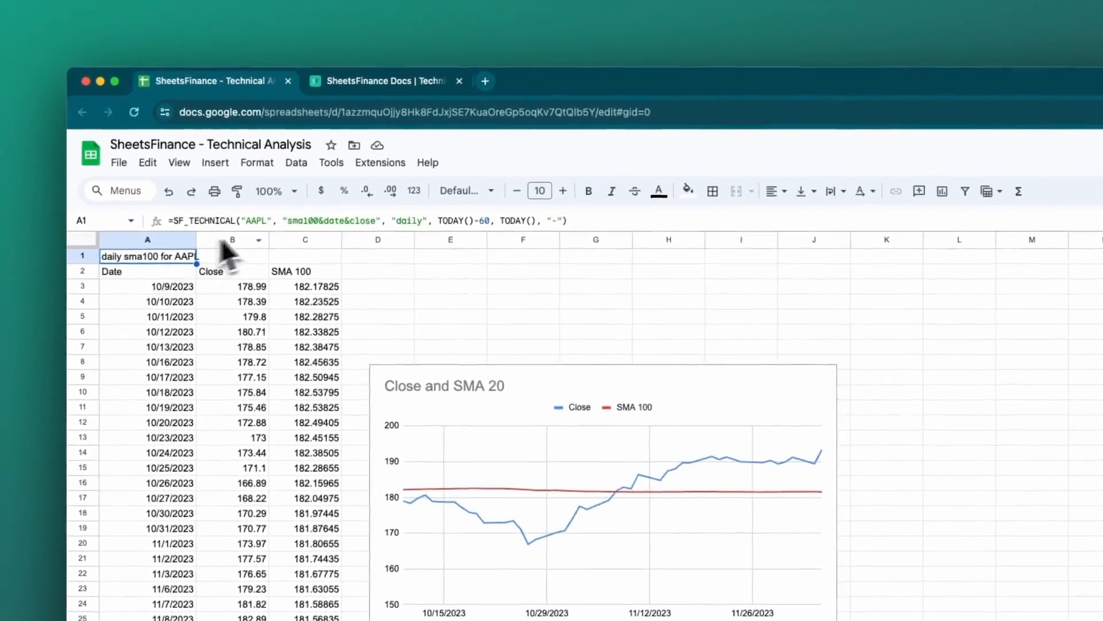
{"action": "left_click", "coordinate": [319, 221]}
{"action": "key", "text": "BackSpace"}
{"action": "key", "text": "BackSpace"}
{"action": "key", "text": "BackSpace"}
{"action": "key", "text": "BackSpace"}
{"action": "key", "text": "BackSpace"}
{"action": "key", "text": "BackSpace"}
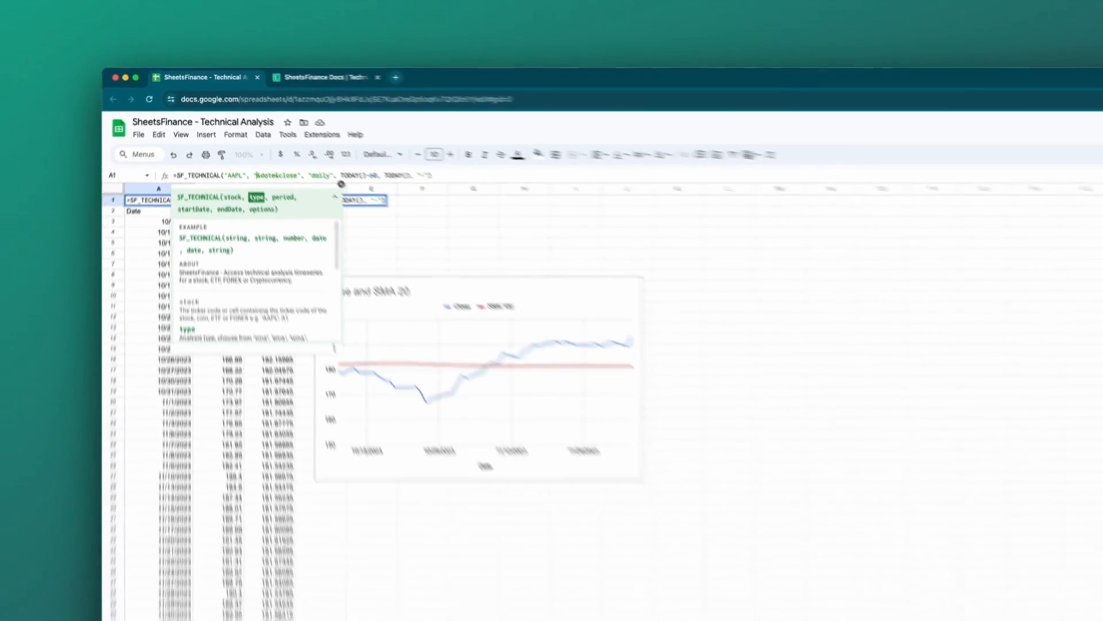
{"action": "scroll", "coordinate": [219, 219], "scroll_direction": "down", "scroll_amount": 1}
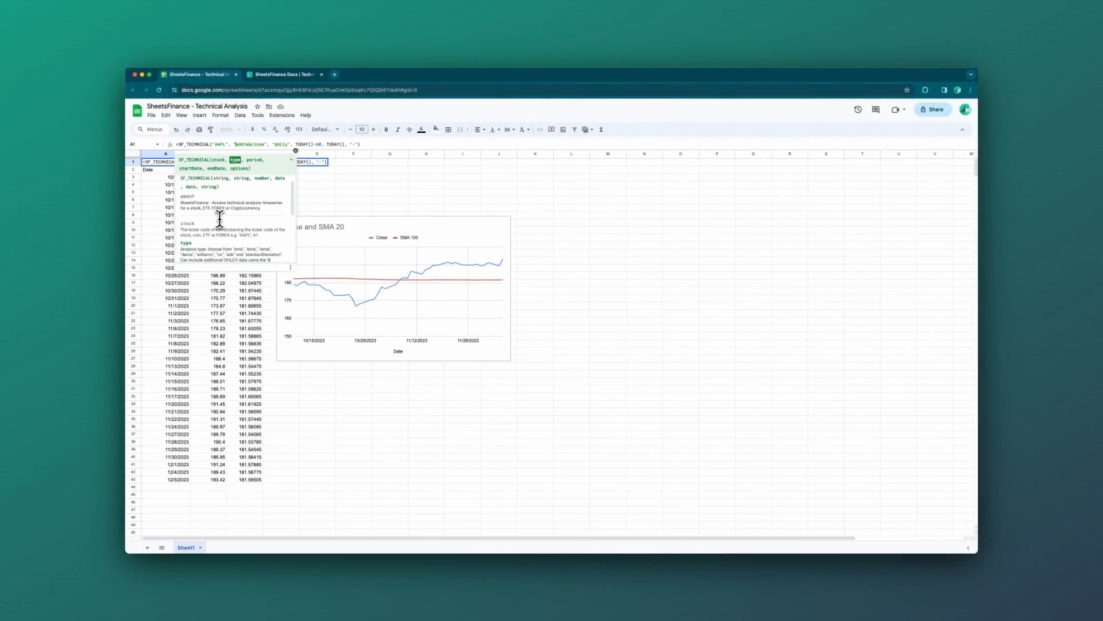
{"action": "scroll", "coordinate": [230, 226], "scroll_direction": "down", "scroll_amount": 1}
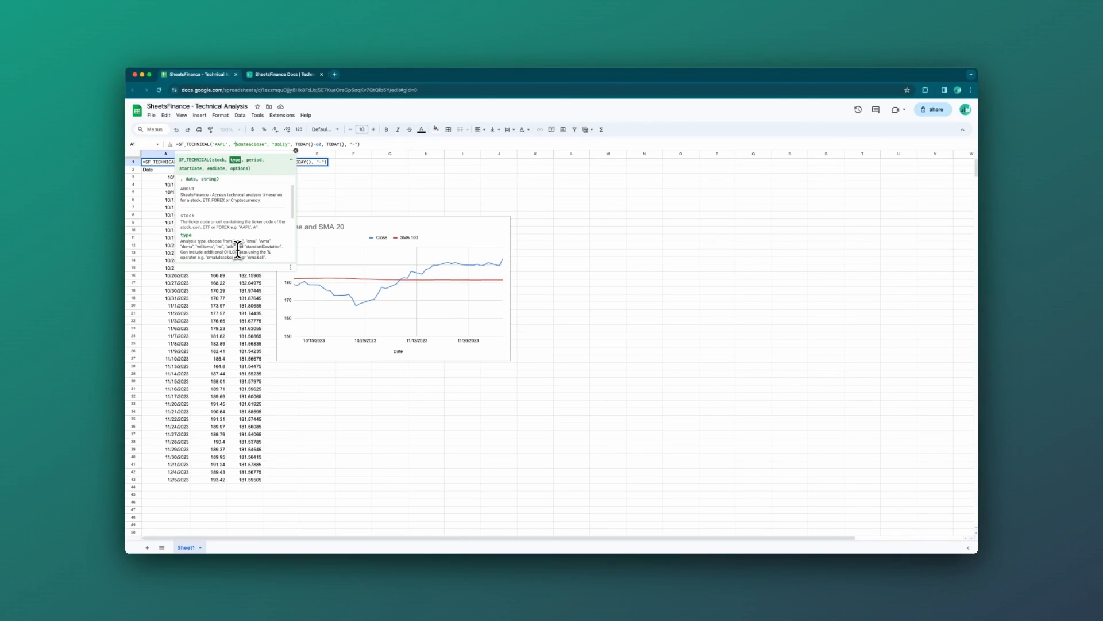
{"action": "type", "text": "10"}
{"action": "key", "text": "Return"}
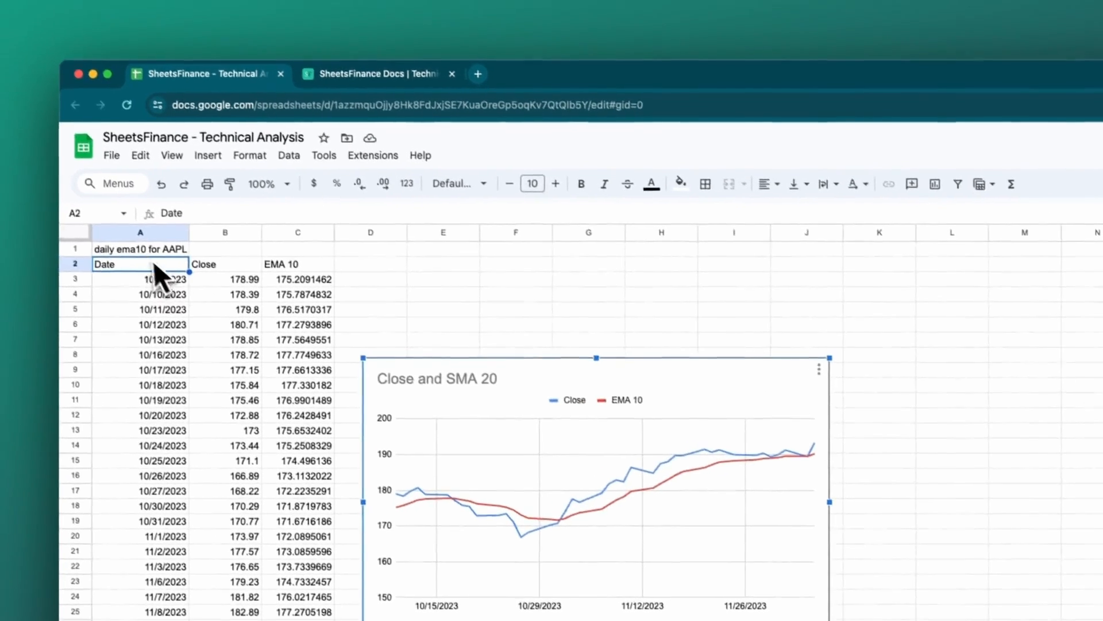
Set the A1 formula's period to "1min" and its start date to TODAY()-1
{"action": "left_click", "coordinate": [107, 209]}
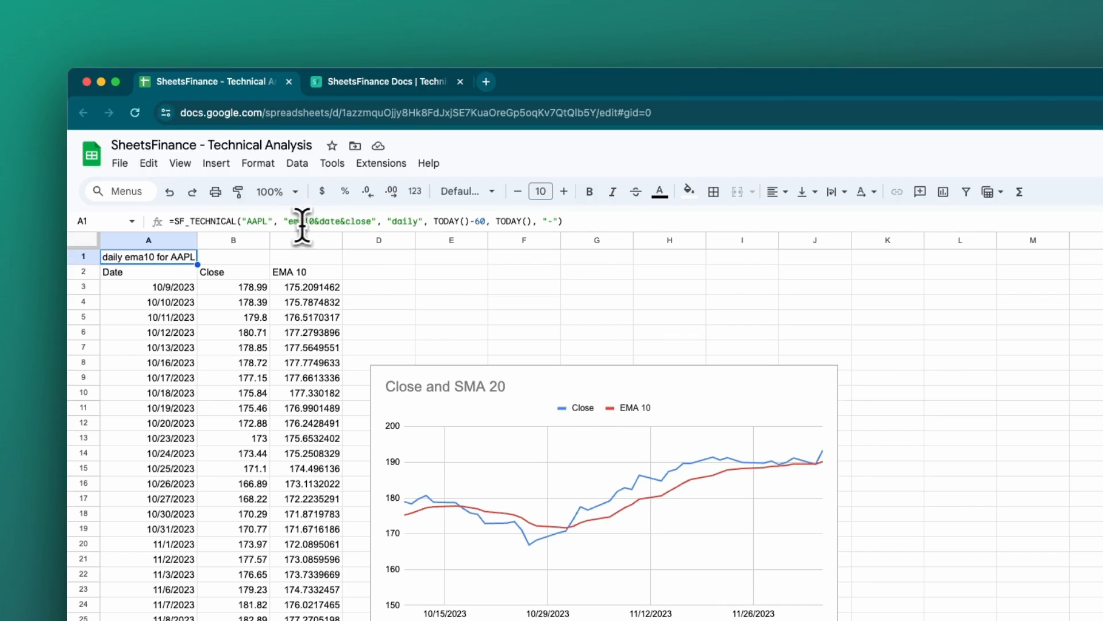
{"action": "double_click", "coordinate": [405, 221]}
{"action": "type", "text": "1min"}
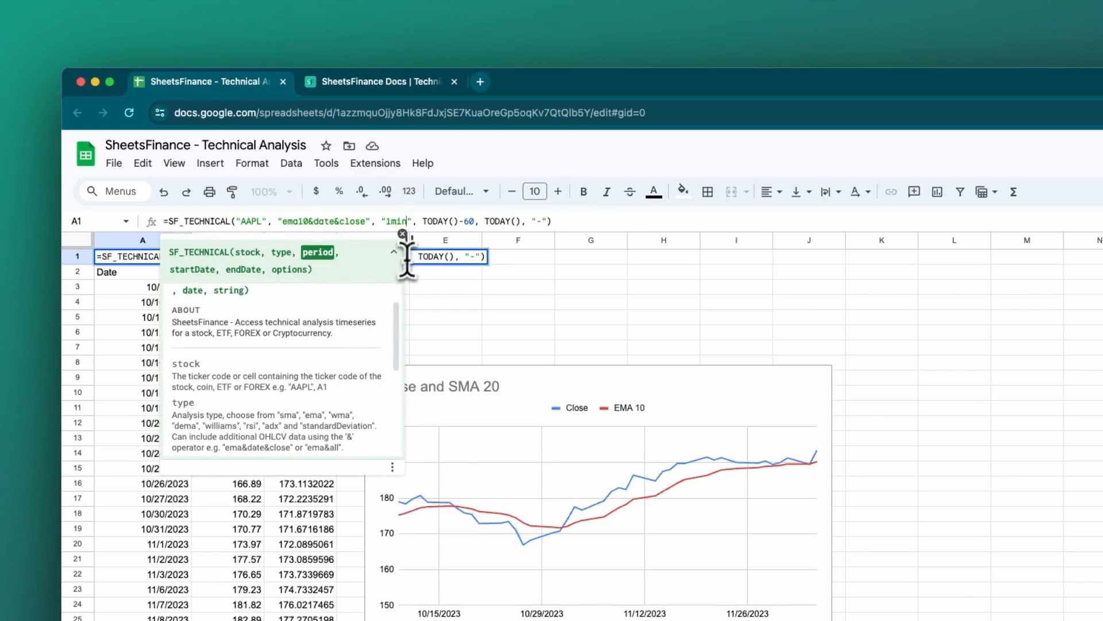
{"action": "double_click", "coordinate": [470, 222]}
{"action": "type", "text": "1"}
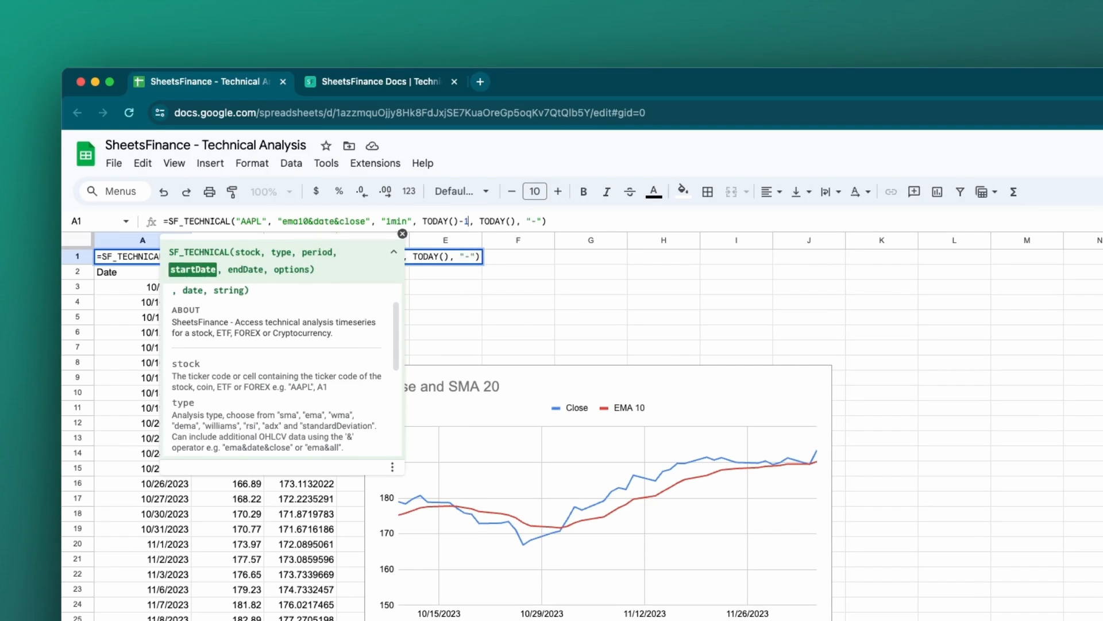
{"action": "left_click", "coordinate": [557, 223]}
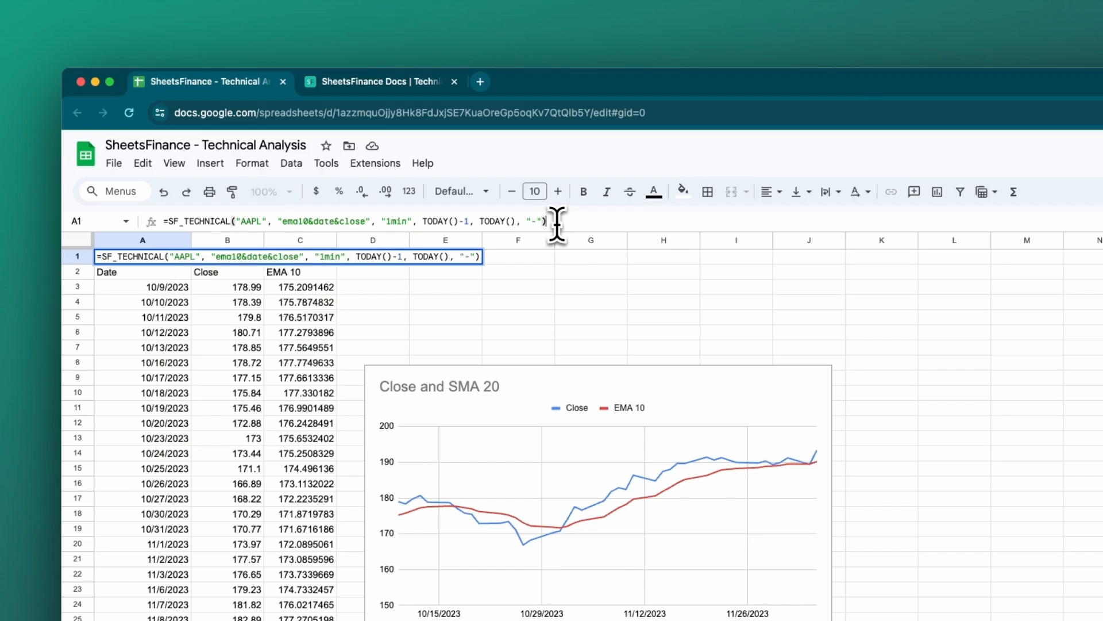
{"action": "key", "text": "Return"}
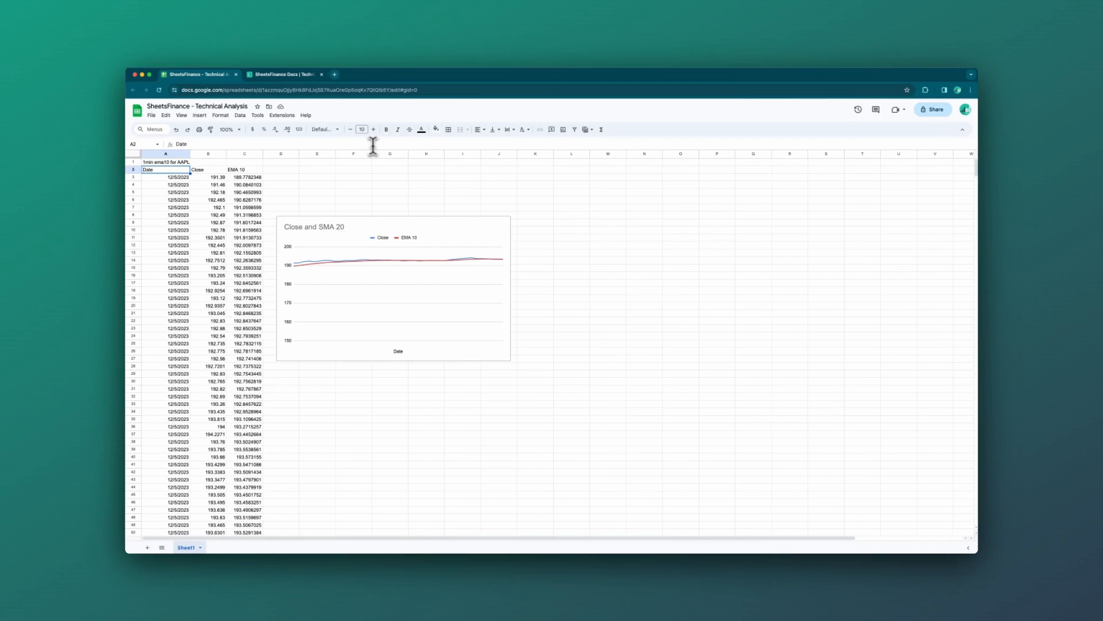
Format column A's date values as Time
{"action": "left_click", "coordinate": [160, 156]}
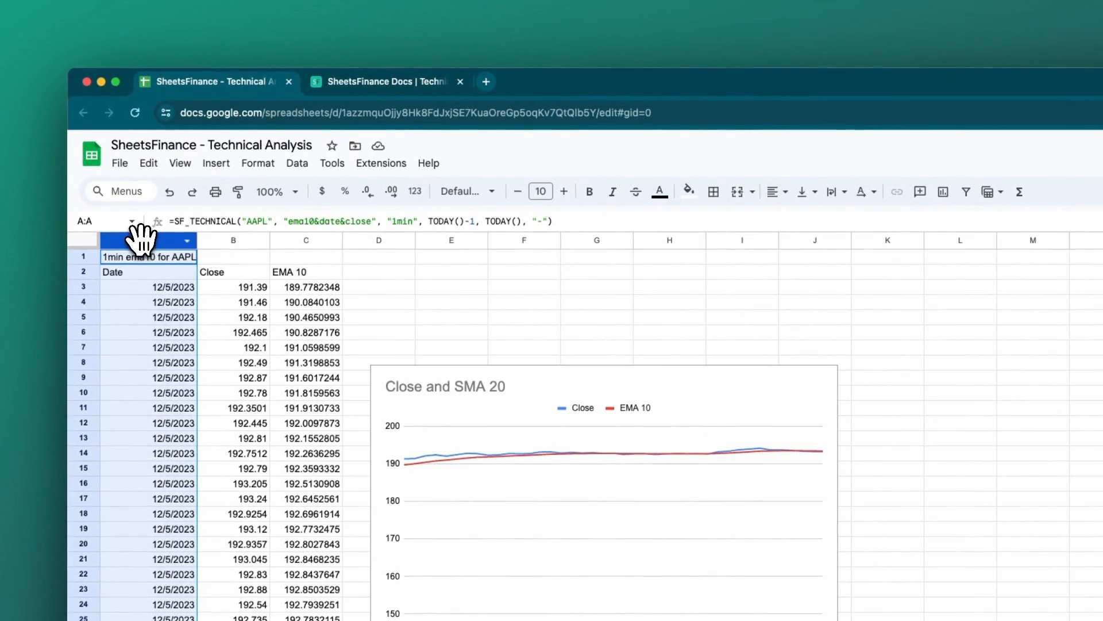
{"action": "left_click", "coordinate": [258, 163]}
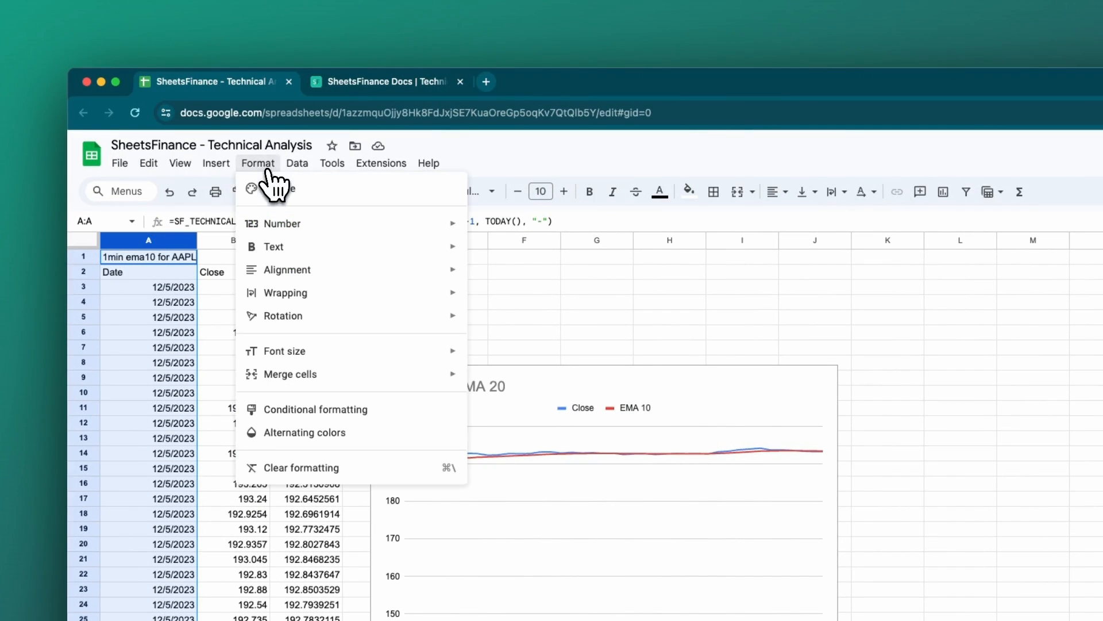
{"action": "mouse_move", "coordinate": [275, 223]}
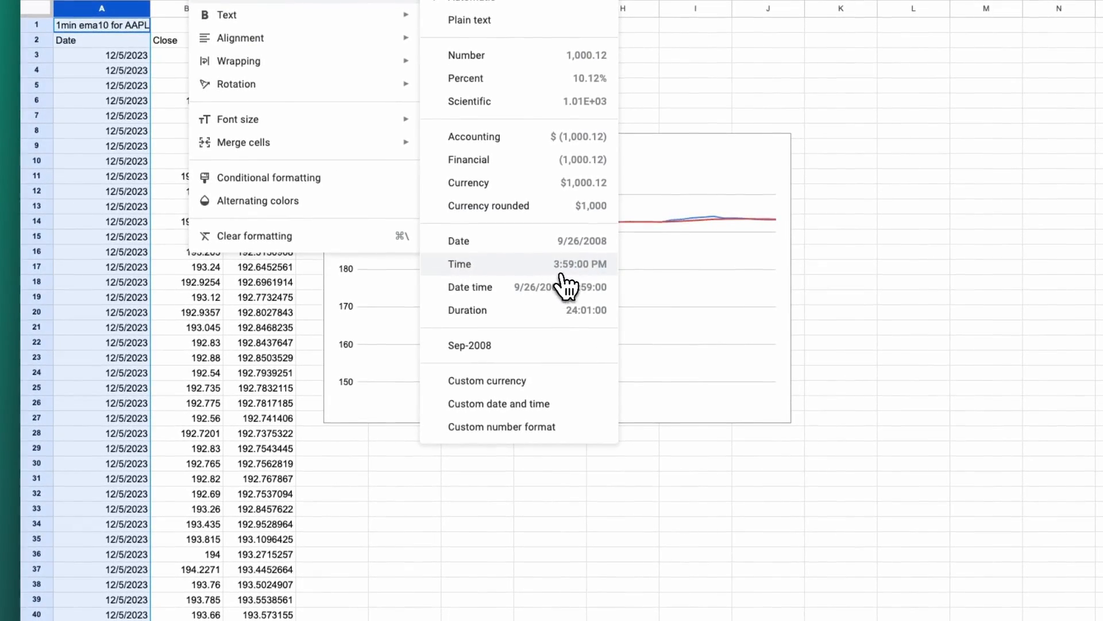
{"action": "left_click", "coordinate": [566, 283]}
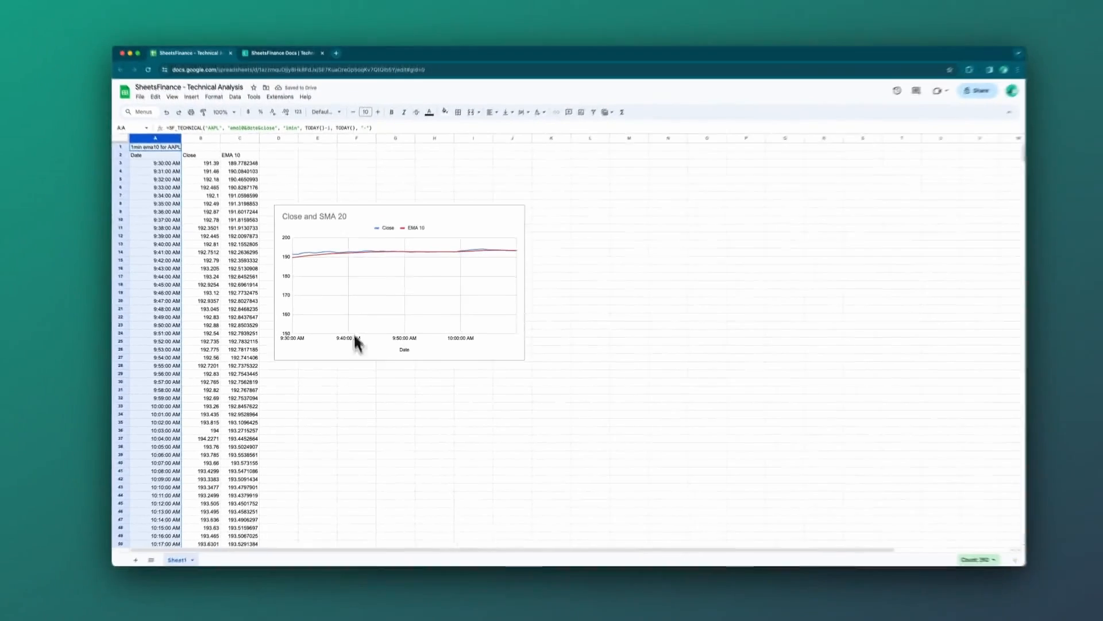
Set the minimum of the chart's vertical axis to 188
{"action": "double_click", "coordinate": [388, 226]}
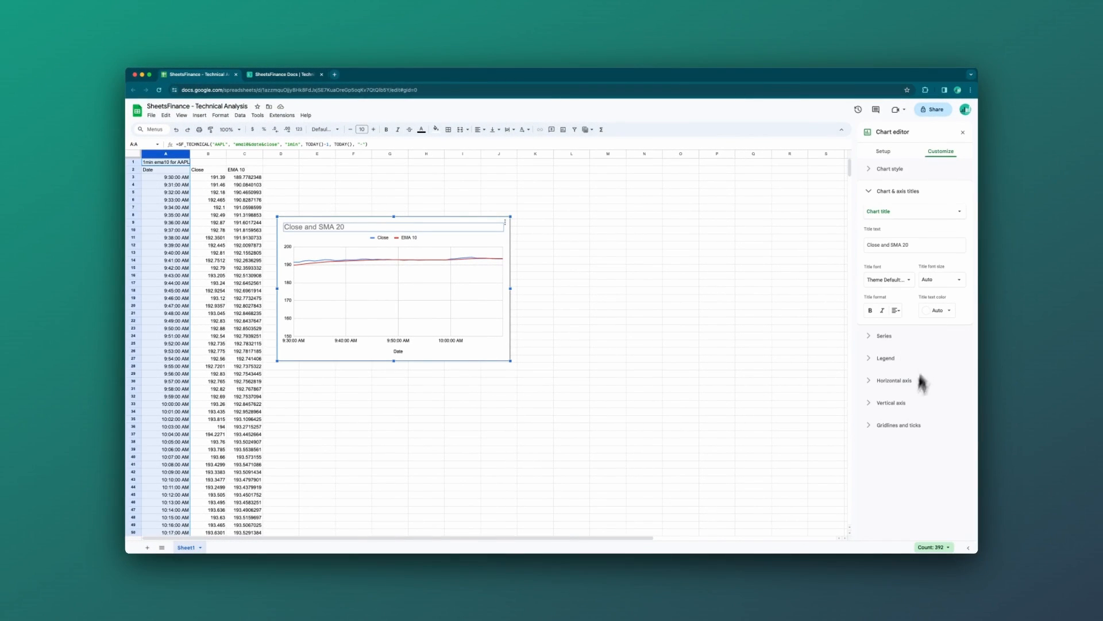
{"action": "left_click", "coordinate": [892, 402]}
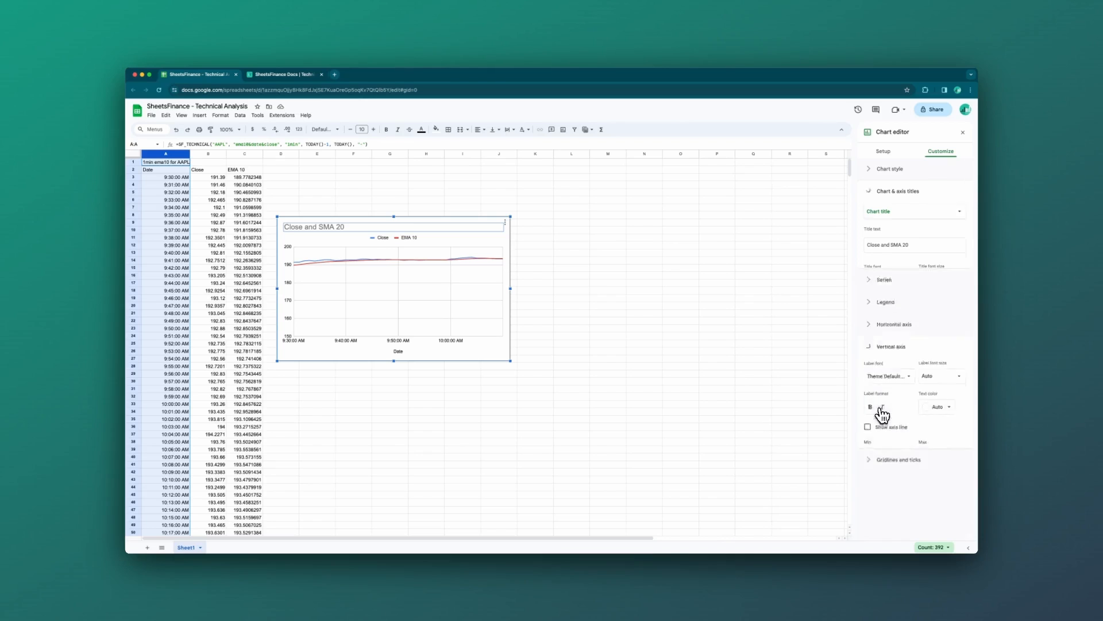
{"action": "left_click", "coordinate": [888, 396]}
{"action": "type", "text": "150"}
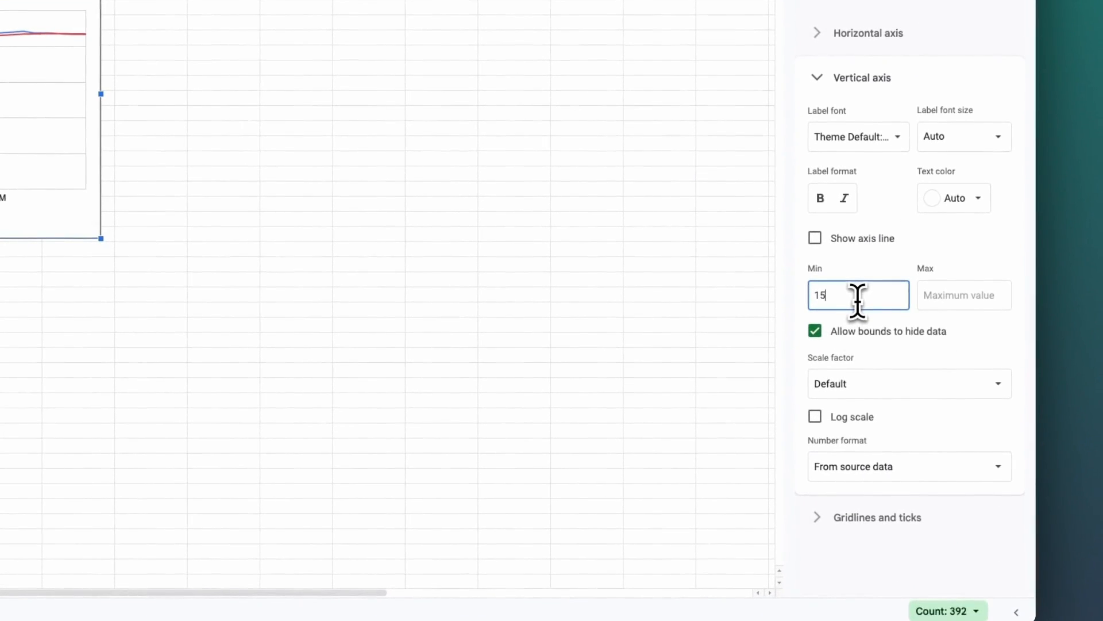
{"action": "key", "text": "BackSpace"}
{"action": "key", "text": "BackSpace"}
{"action": "type", "text": "80"}
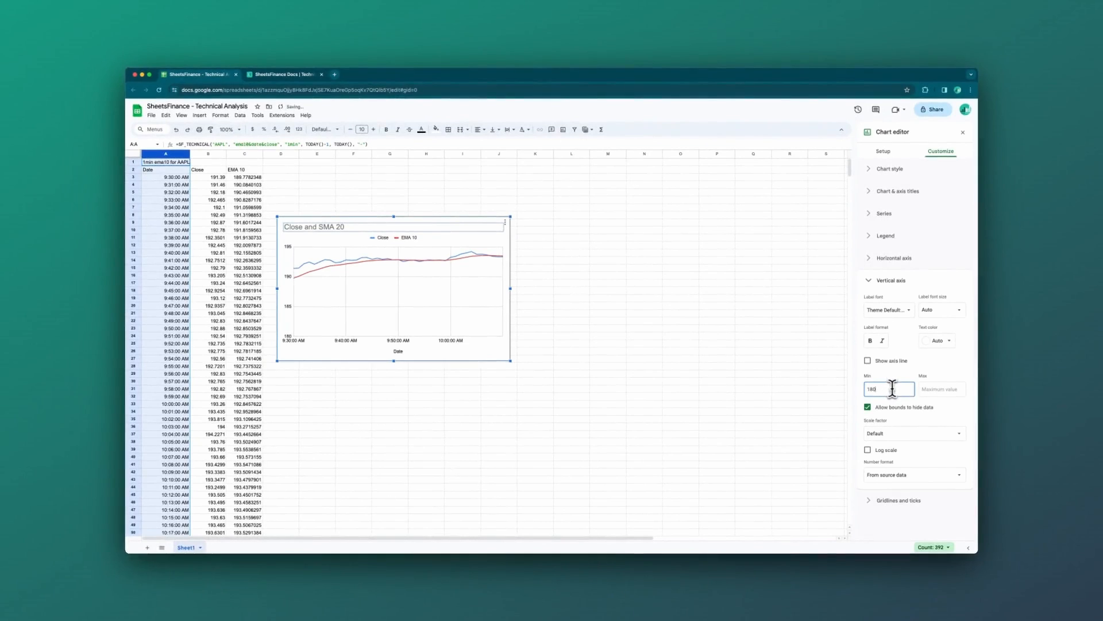
{"action": "key", "text": "BackSpace"}
{"action": "type", "text": "8"}
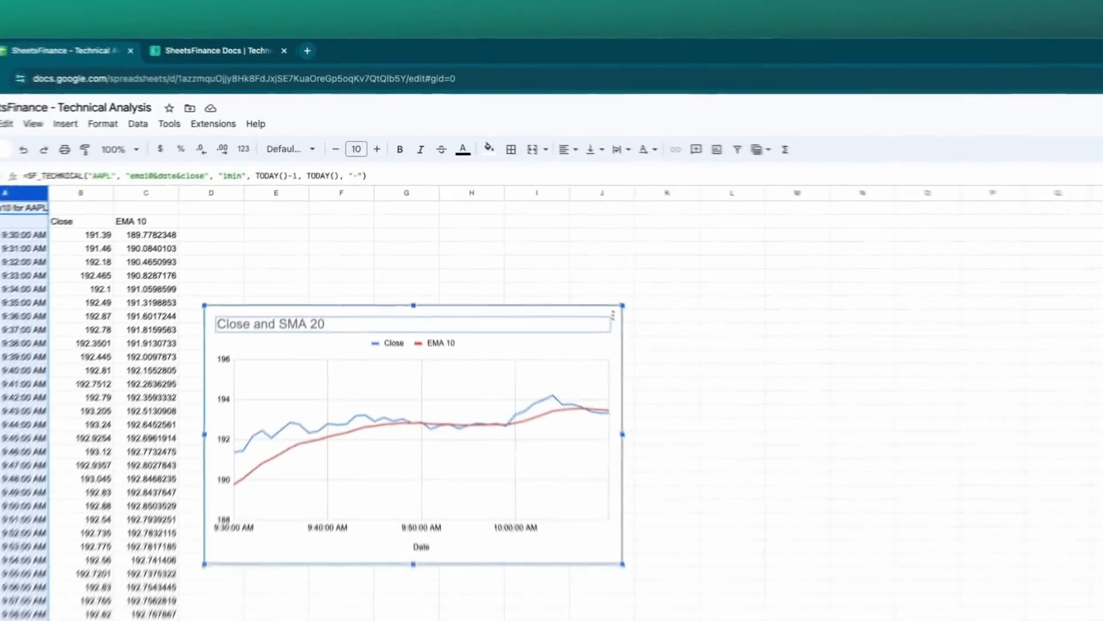
Change the chart title to "Close and EMA 20"
{"action": "left_click", "coordinate": [543, 193]}
{"action": "left_click", "coordinate": [325, 344]}
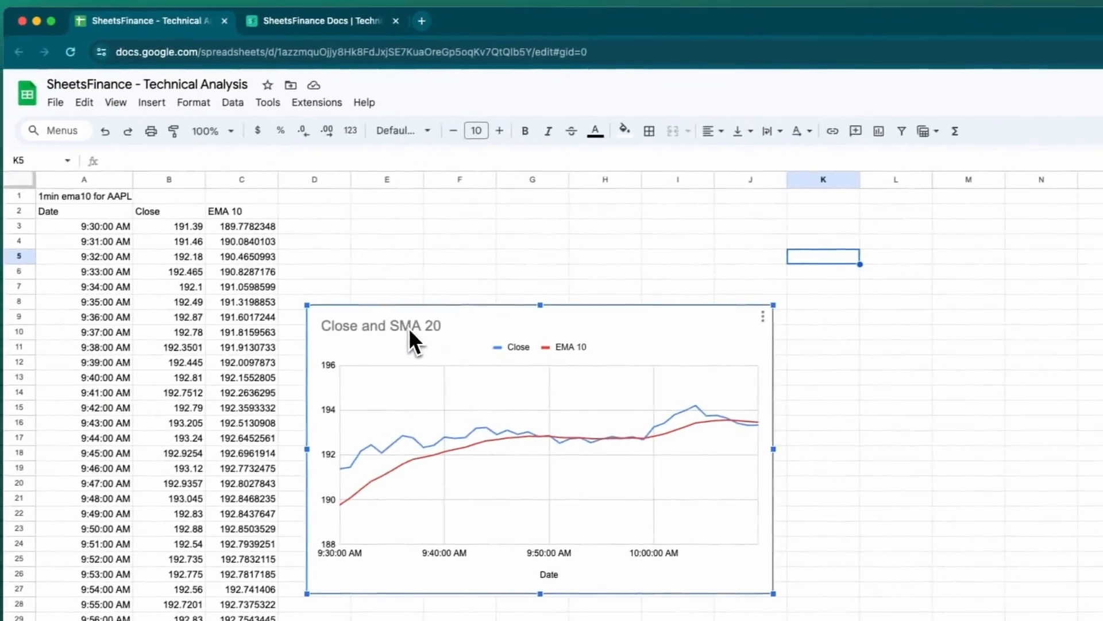
{"action": "double_click", "coordinate": [325, 346]}
{"action": "left_click", "coordinate": [313, 344]}
{"action": "key", "text": "Delete"}
{"action": "type", "text": "E"}
{"action": "key", "text": "Return"}
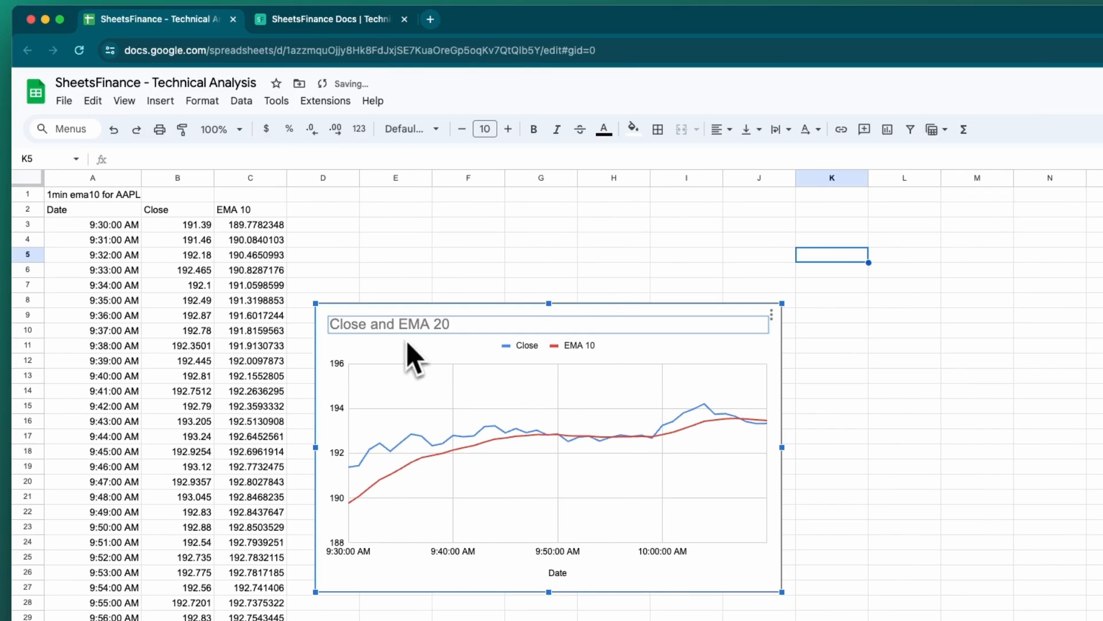
{"action": "left_click", "coordinate": [606, 290]}
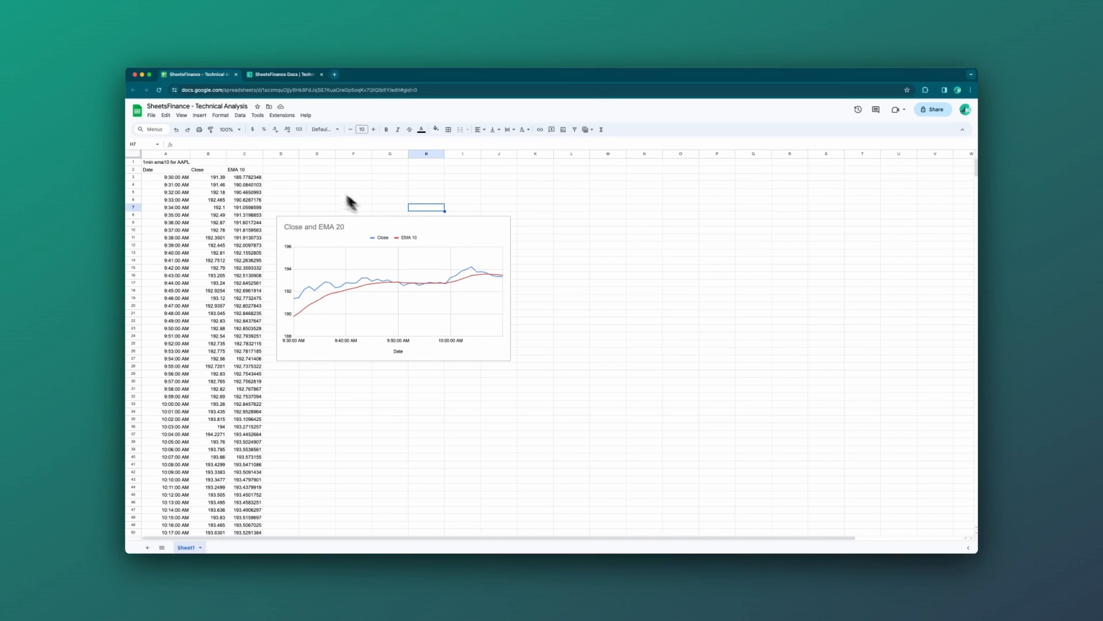
Delete the formula in A1 and open the SheetsFinance Function Generator
{"action": "left_click", "coordinate": [162, 164]}
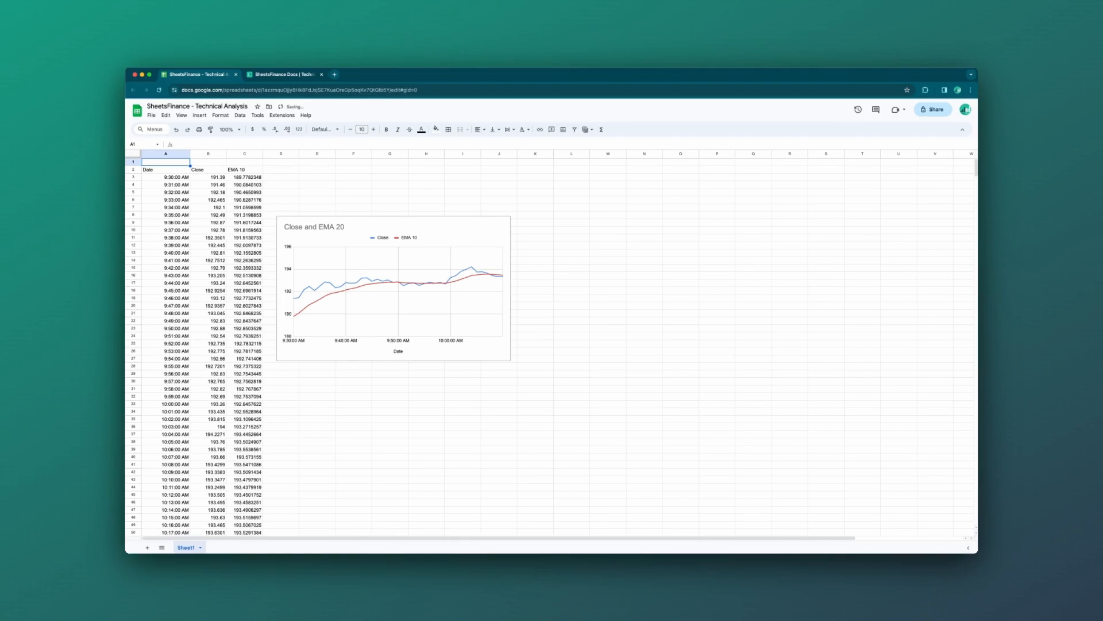
{"action": "key", "text": "Delete"}
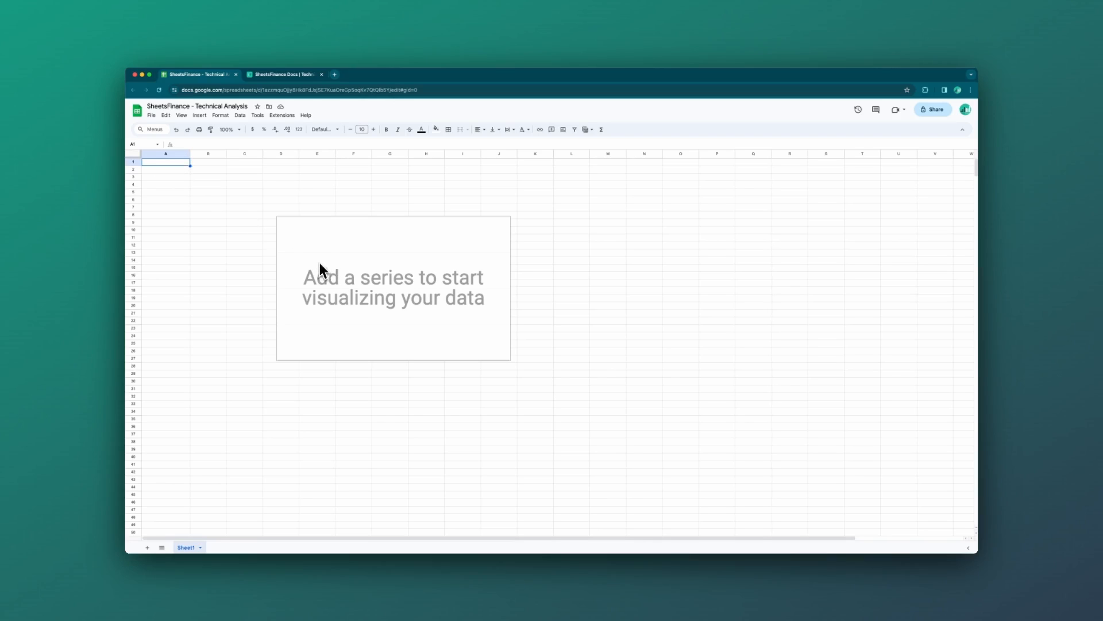
{"action": "left_click", "coordinate": [282, 115]}
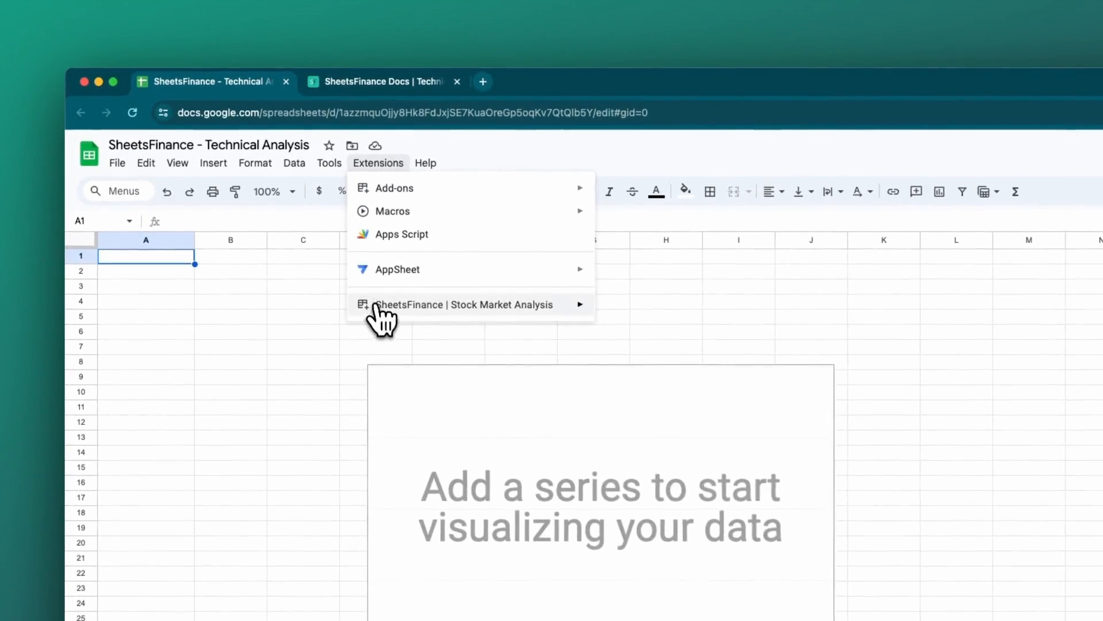
{"action": "mouse_move", "coordinate": [377, 310]}
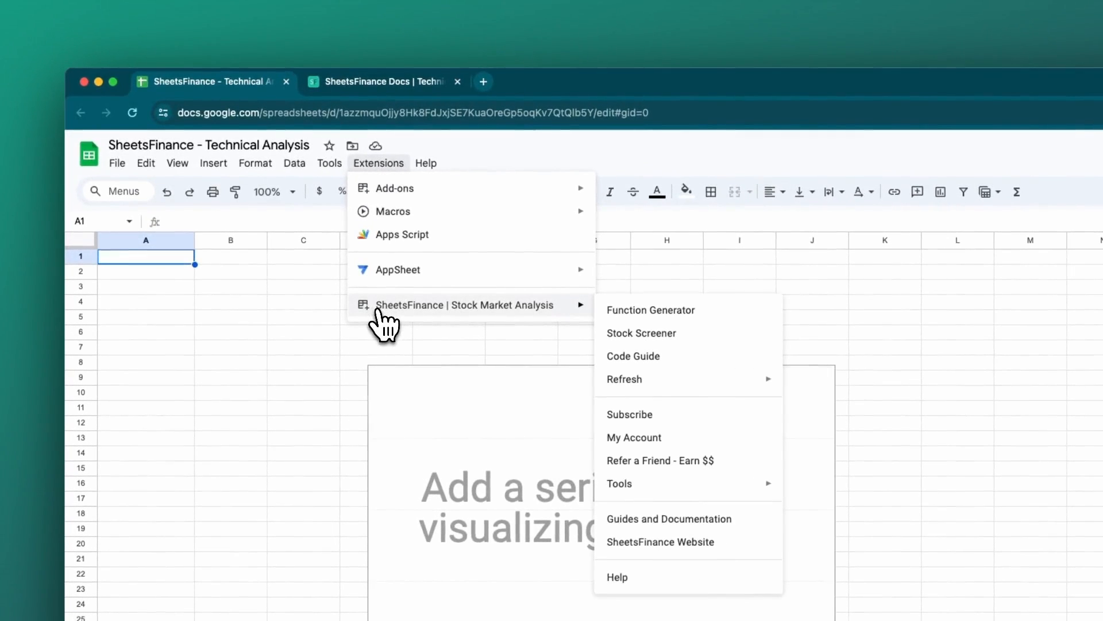
{"action": "left_click", "coordinate": [633, 317]}
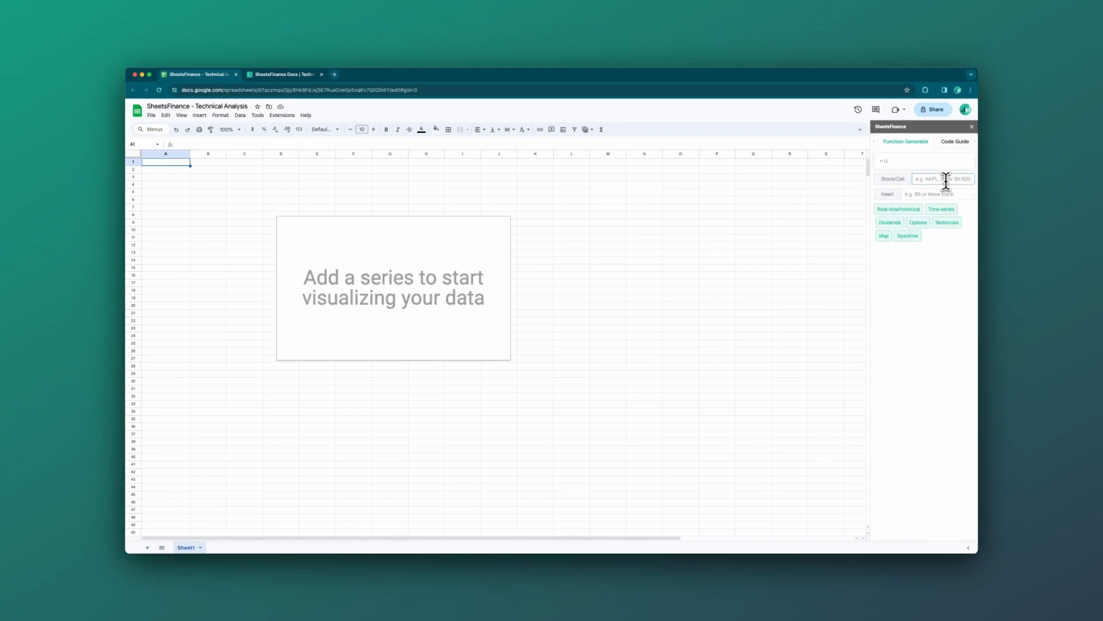
Enter AAPL as the stock in the Function Generator and choose the Technicals function
{"action": "left_click", "coordinate": [946, 178]}
{"action": "type", "text": "AAPL"}
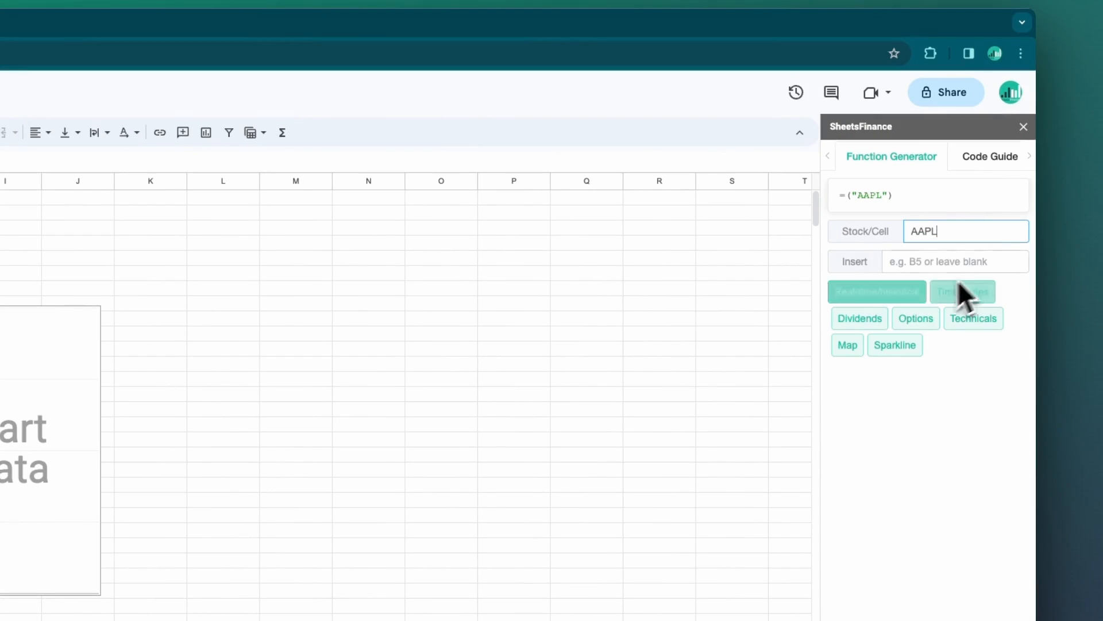
{"action": "left_click", "coordinate": [983, 331]}
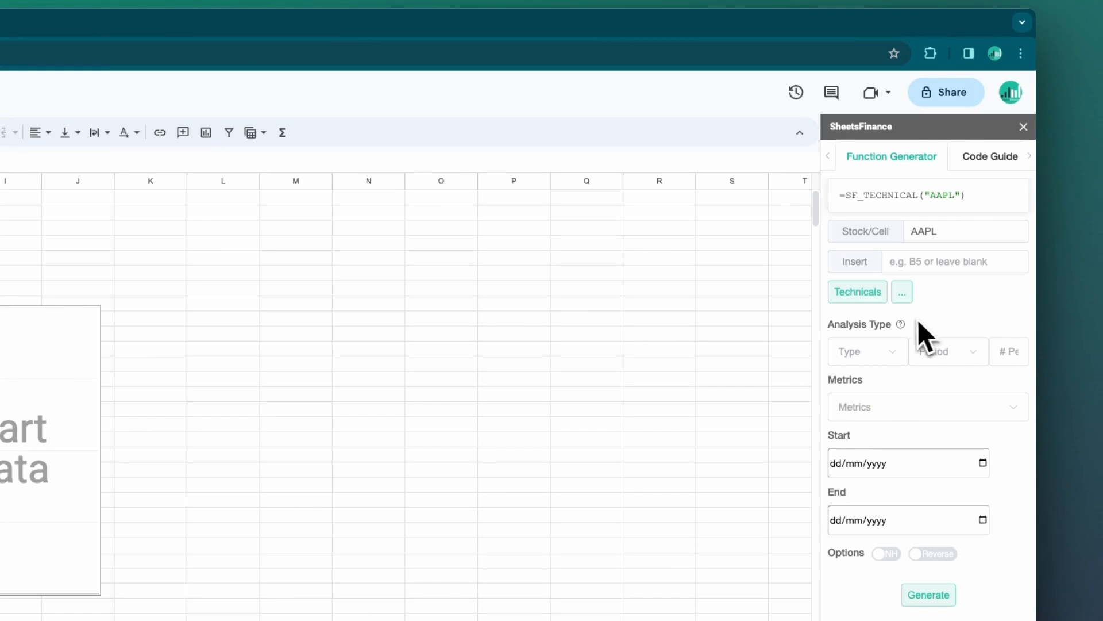
Set the analysis type to EMA with a Daily period and 10 periods
{"action": "mouse_move", "coordinate": [900, 328]}
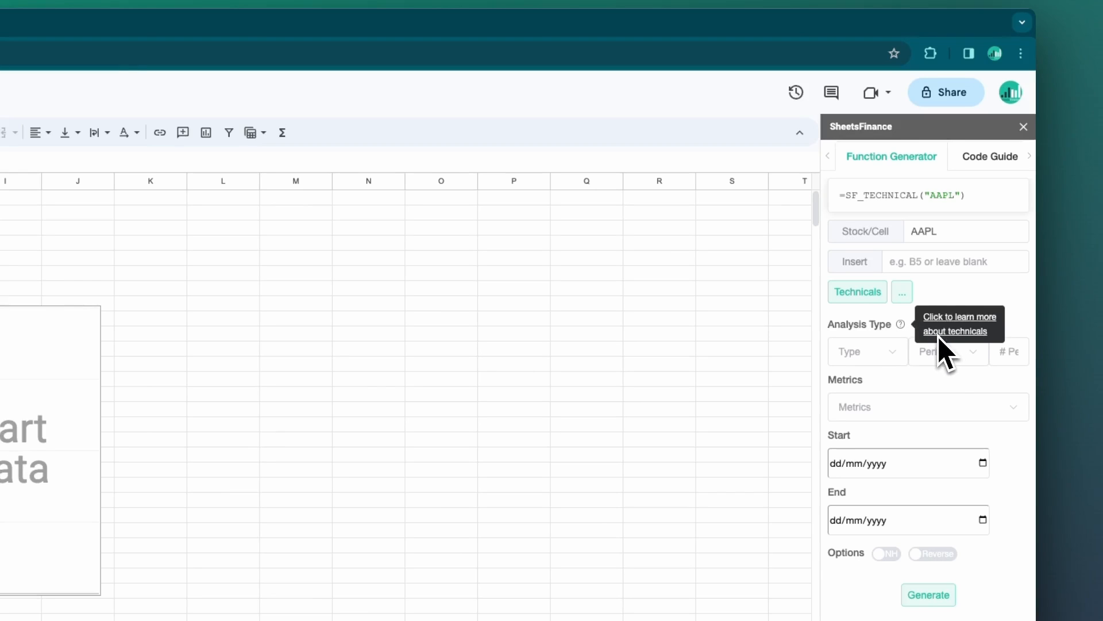
{"action": "left_click", "coordinate": [888, 355]}
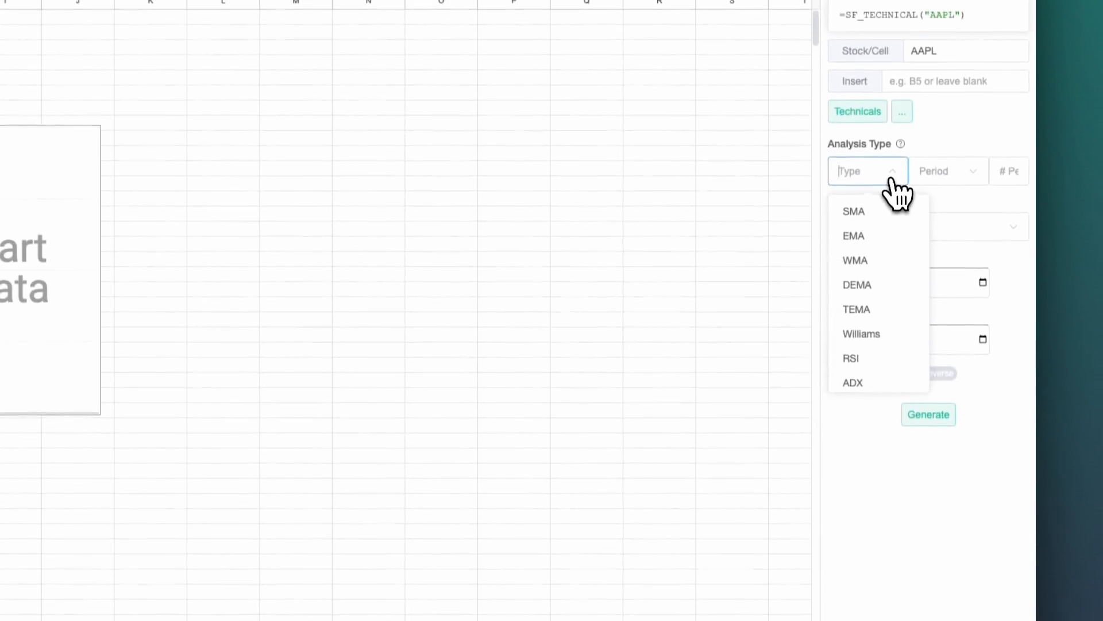
{"action": "left_click", "coordinate": [879, 236]}
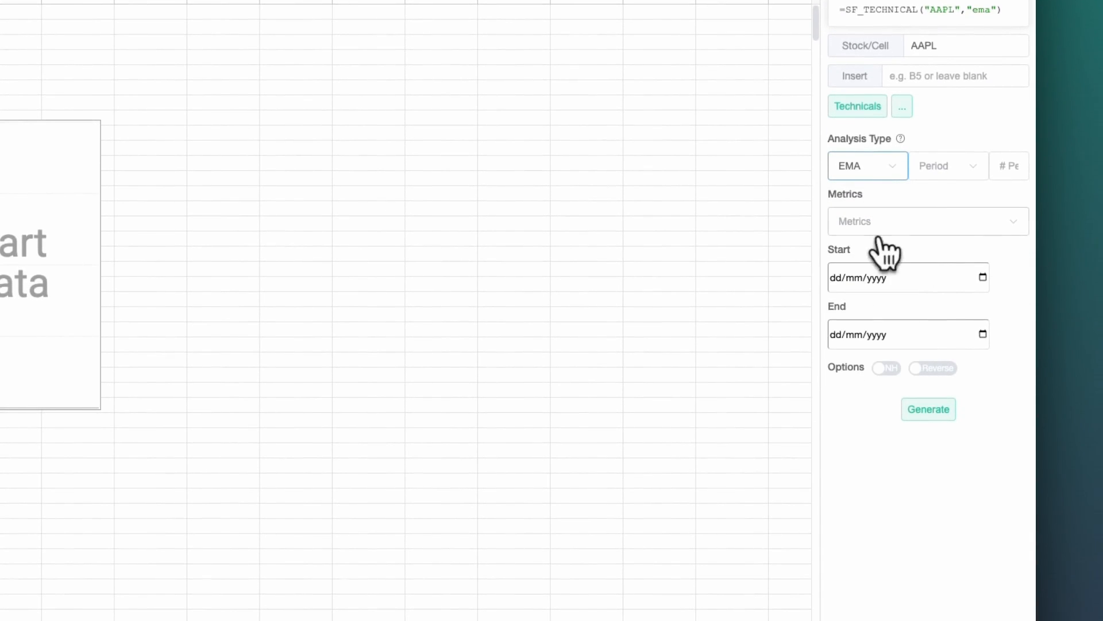
{"action": "left_click", "coordinate": [958, 174]}
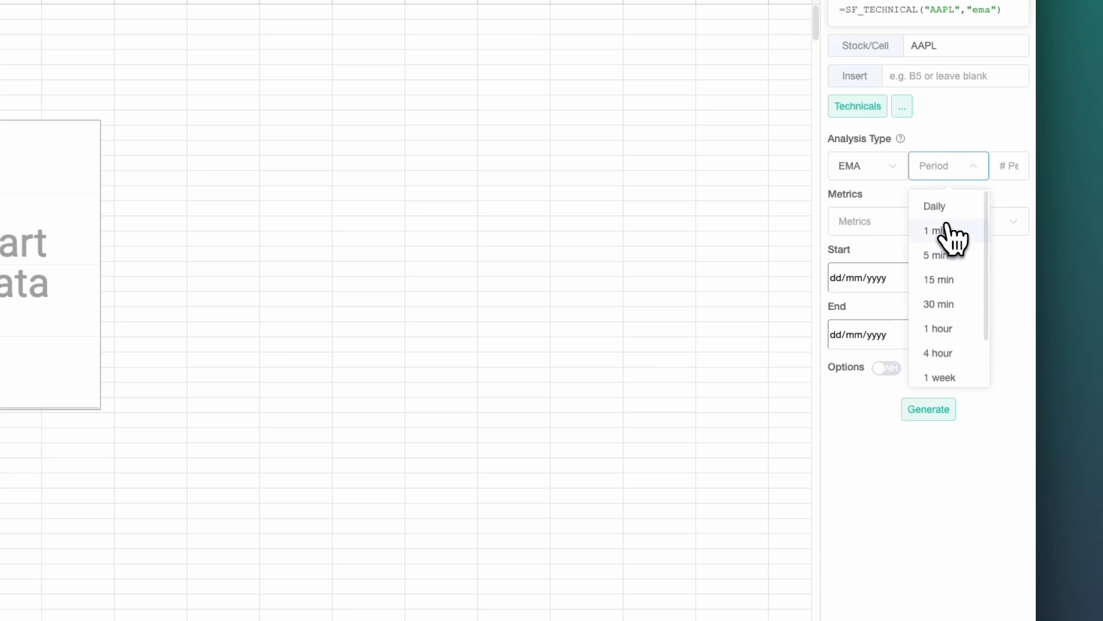
{"action": "left_click", "coordinate": [955, 207]}
{"action": "left_click", "coordinate": [997, 178]}
{"action": "type", "text": "10"}
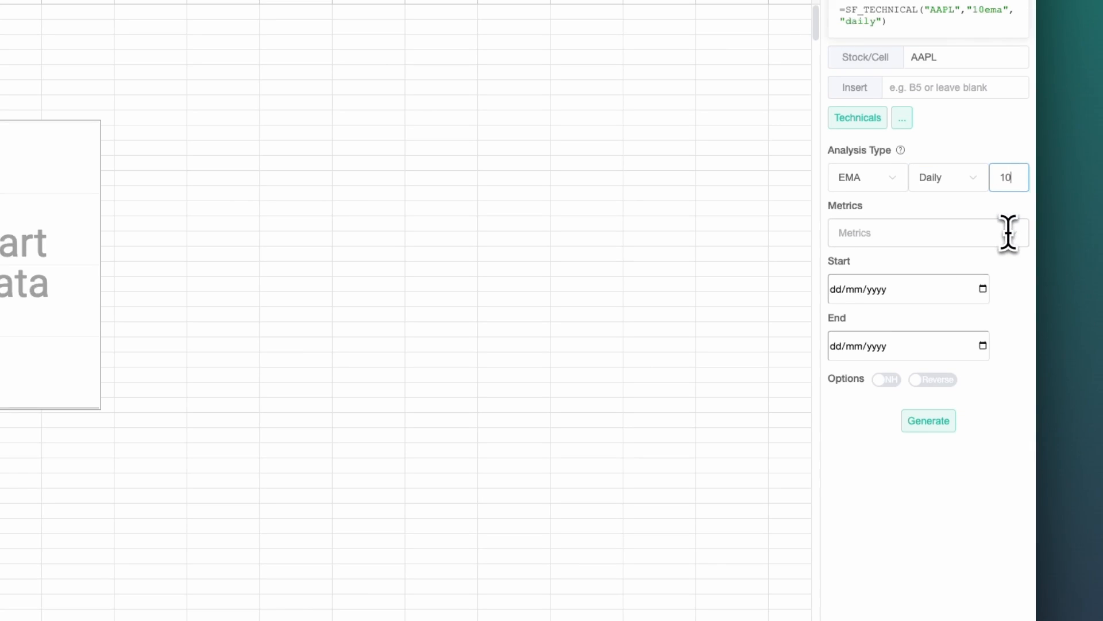
Select Date and Close as the metrics for the generated function
{"action": "left_click", "coordinate": [982, 245]}
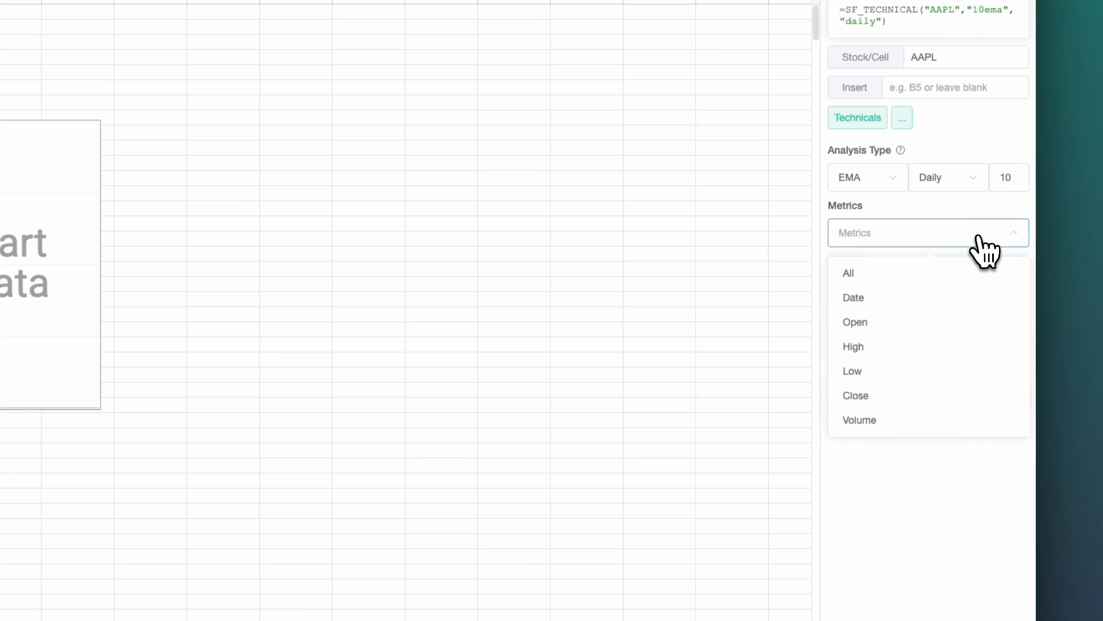
{"action": "left_click", "coordinate": [880, 304]}
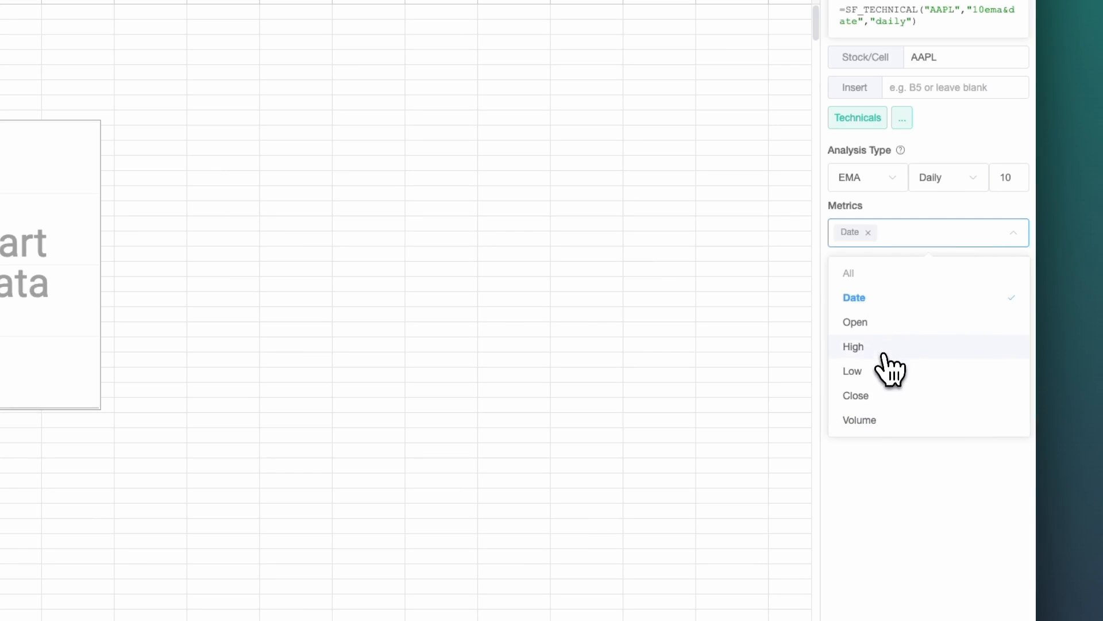
{"action": "left_click", "coordinate": [878, 396]}
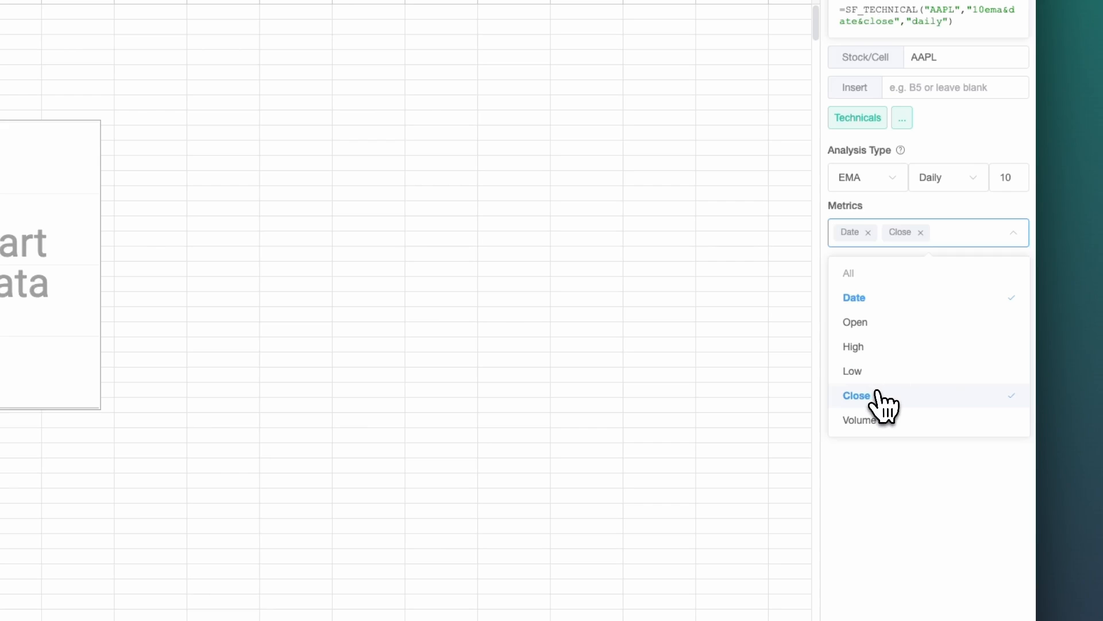
{"action": "left_click", "coordinate": [902, 494]}
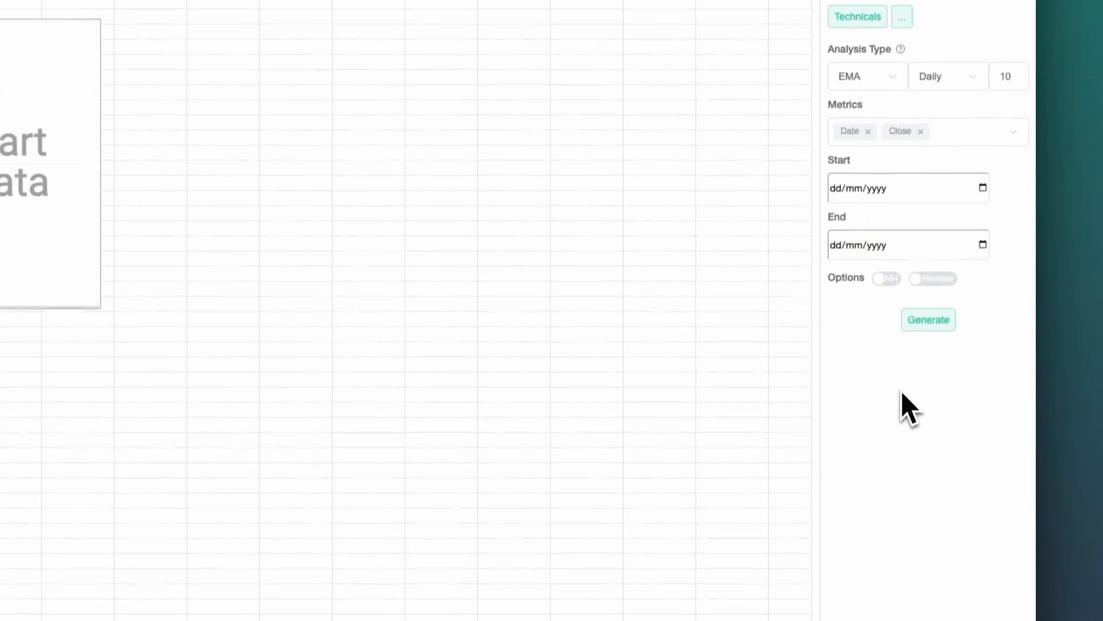
Set the function's start date to 01/09/2023 and its end date to 06/12/2023
{"action": "left_click", "coordinate": [981, 196]}
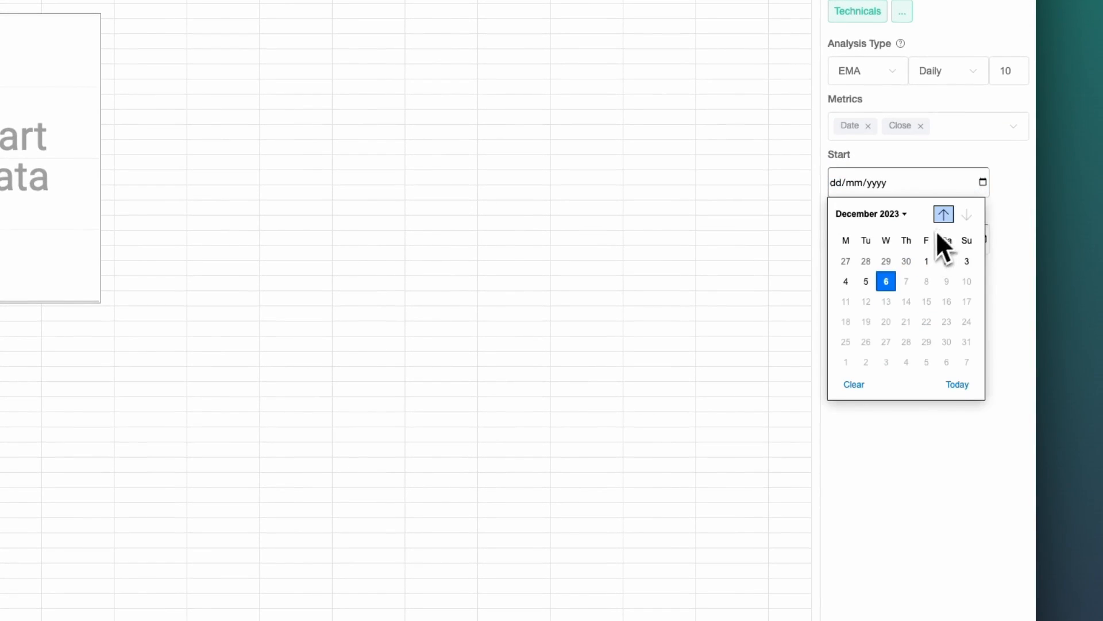
{"action": "left_click", "coordinate": [943, 204]}
{"action": "left_click", "coordinate": [943, 204]}
{"action": "left_click", "coordinate": [943, 216]}
{"action": "left_click", "coordinate": [932, 263]}
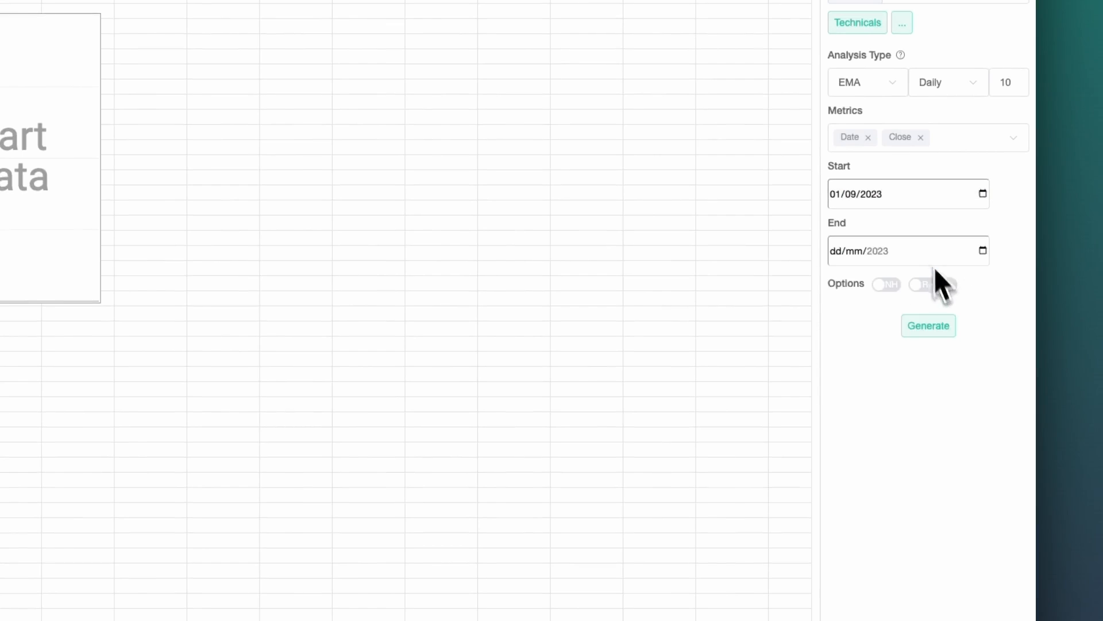
{"action": "left_click", "coordinate": [983, 250]}
{"action": "left_click", "coordinate": [957, 450]}
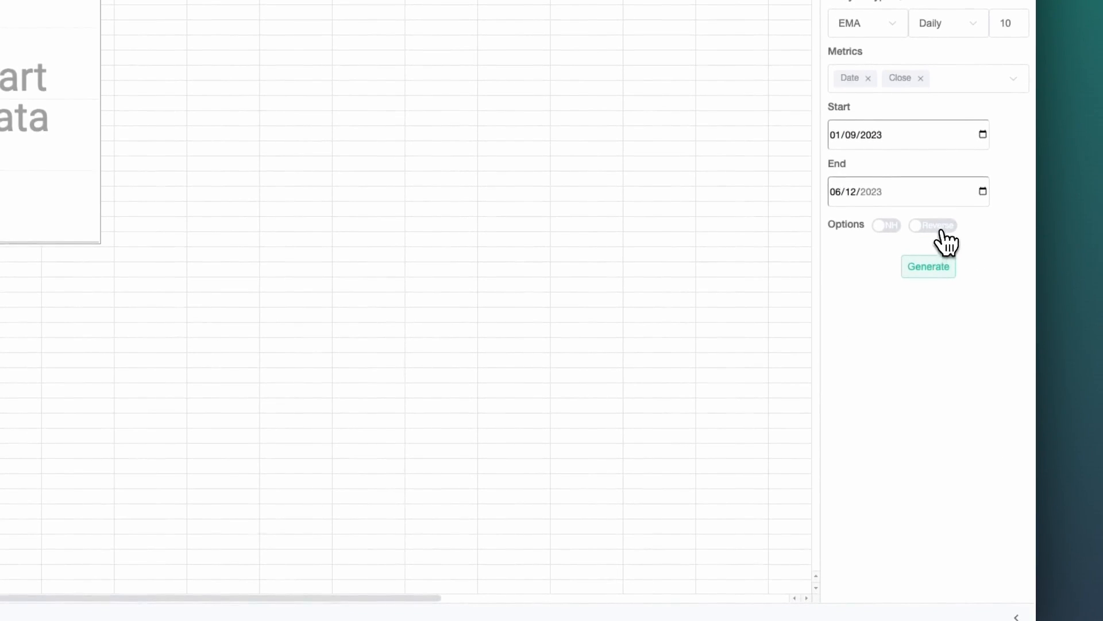
Enable the Reverse option and generate the SF_TECHNICAL formula in A1
{"action": "left_click", "coordinate": [943, 250]}
{"action": "left_click", "coordinate": [938, 273]}
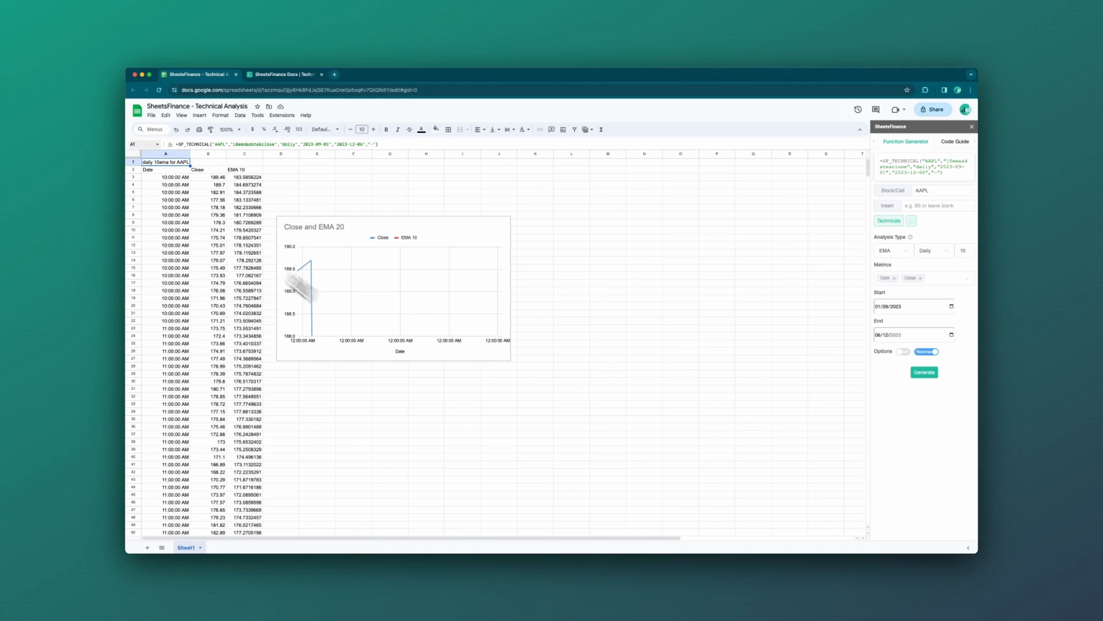
Format column A's values as Date
{"action": "left_click", "coordinate": [171, 154]}
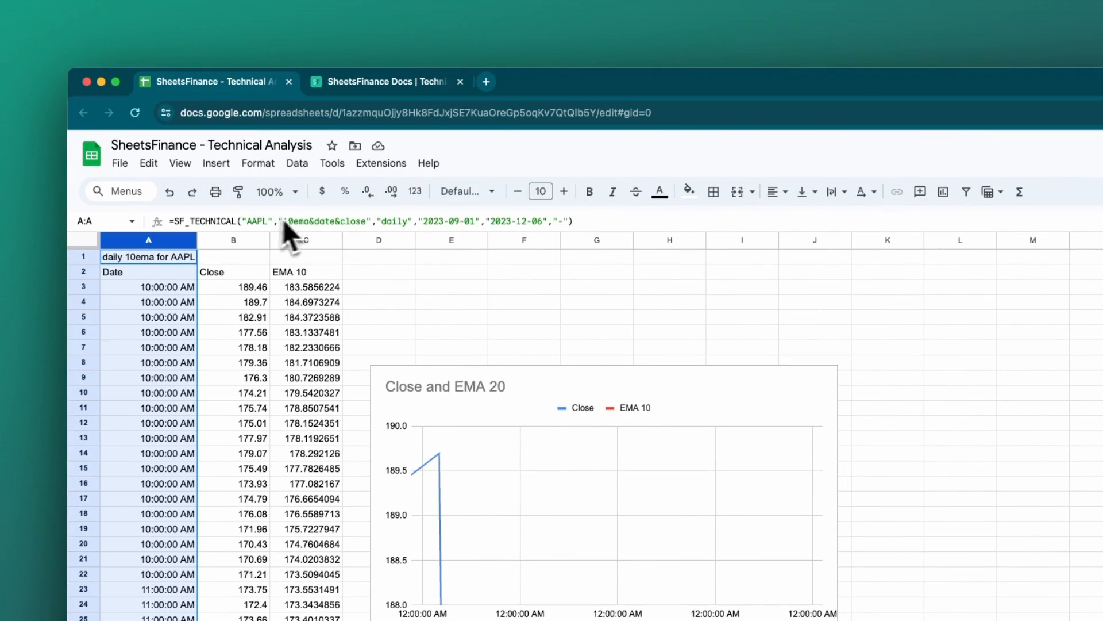
{"action": "left_click", "coordinate": [253, 164]}
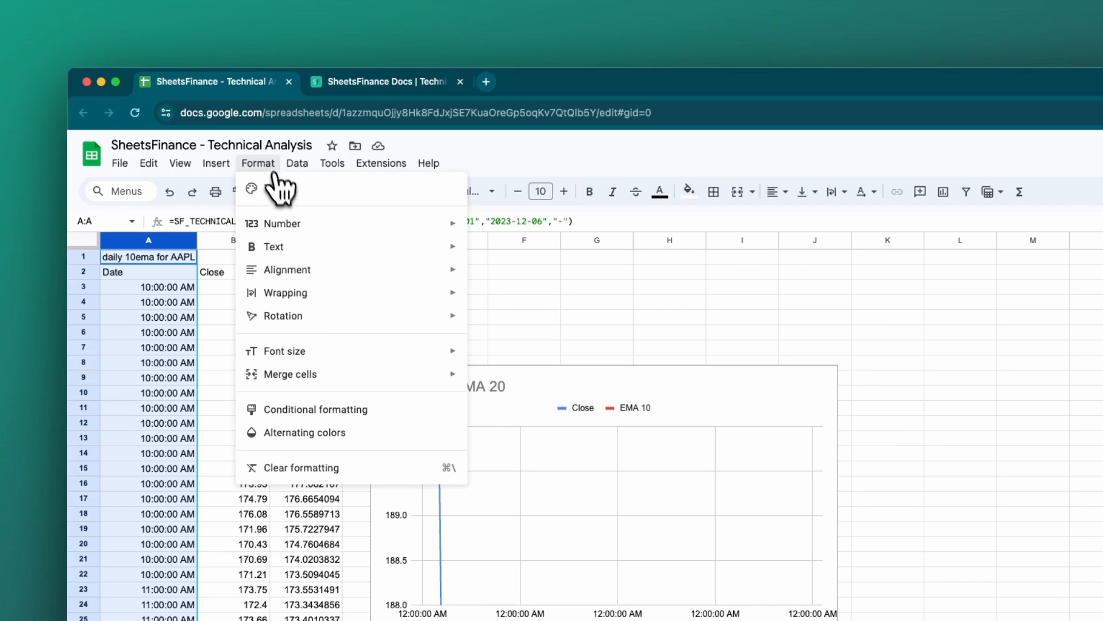
{"action": "mouse_move", "coordinate": [377, 233]}
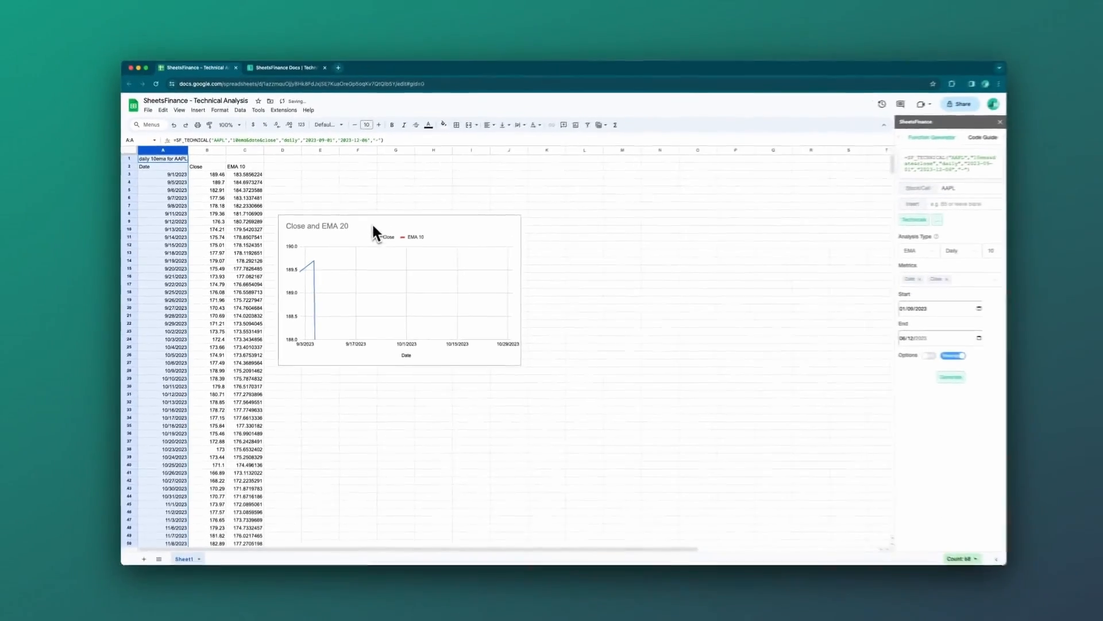
Set the minimum of the Close and EMA line chart's vertical axis to 150
{"action": "left_click", "coordinate": [438, 226]}
{"action": "double_click", "coordinate": [462, 228]}
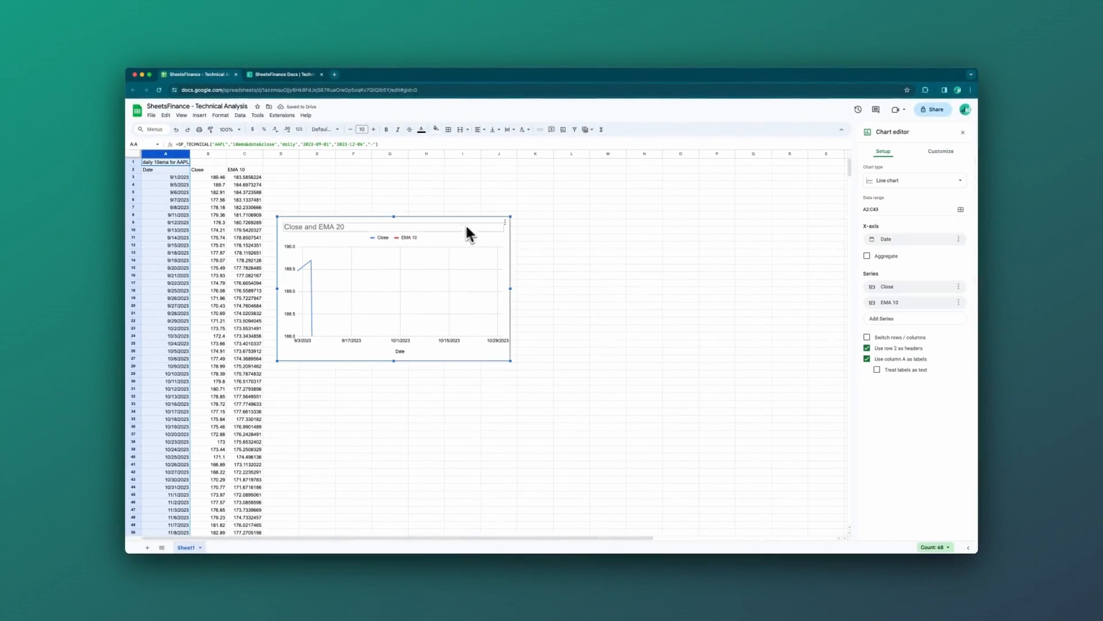
{"action": "left_click", "coordinate": [948, 157]}
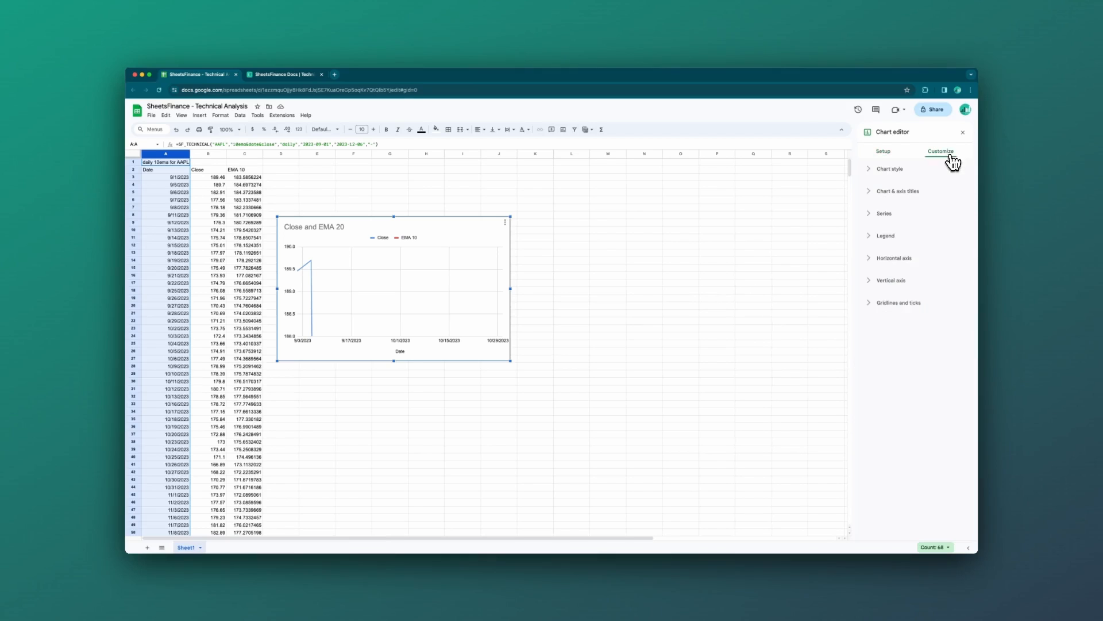
{"action": "left_click", "coordinate": [873, 262]}
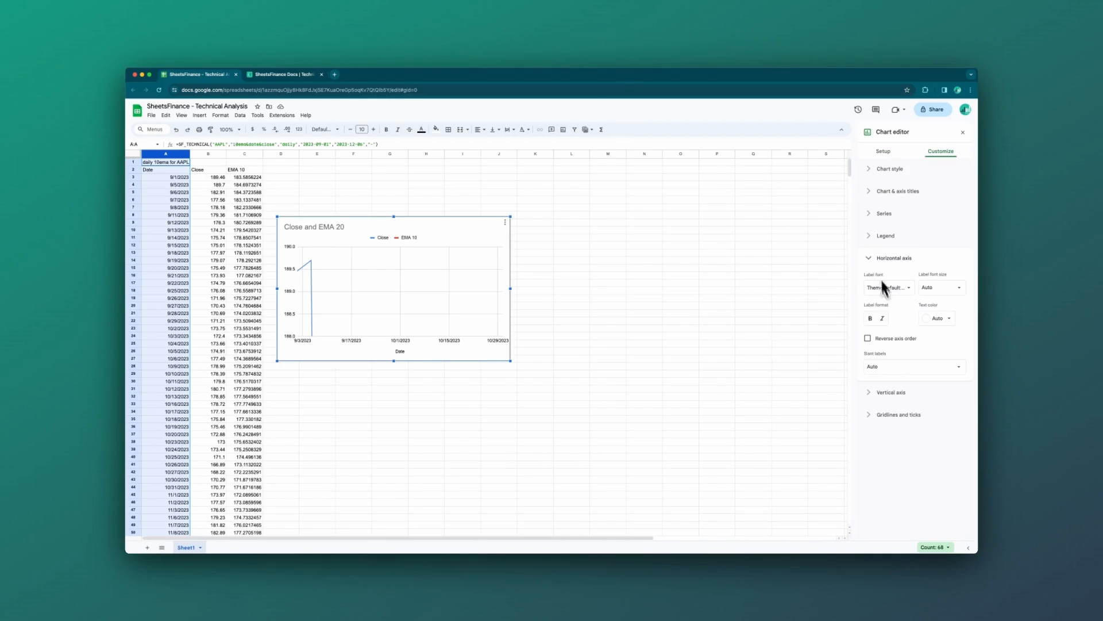
{"action": "left_click", "coordinate": [886, 400]}
{"action": "left_click_drag", "start_coordinate": [876, 389], "coordinate": [854, 401]}
{"action": "type", "text": "150"}
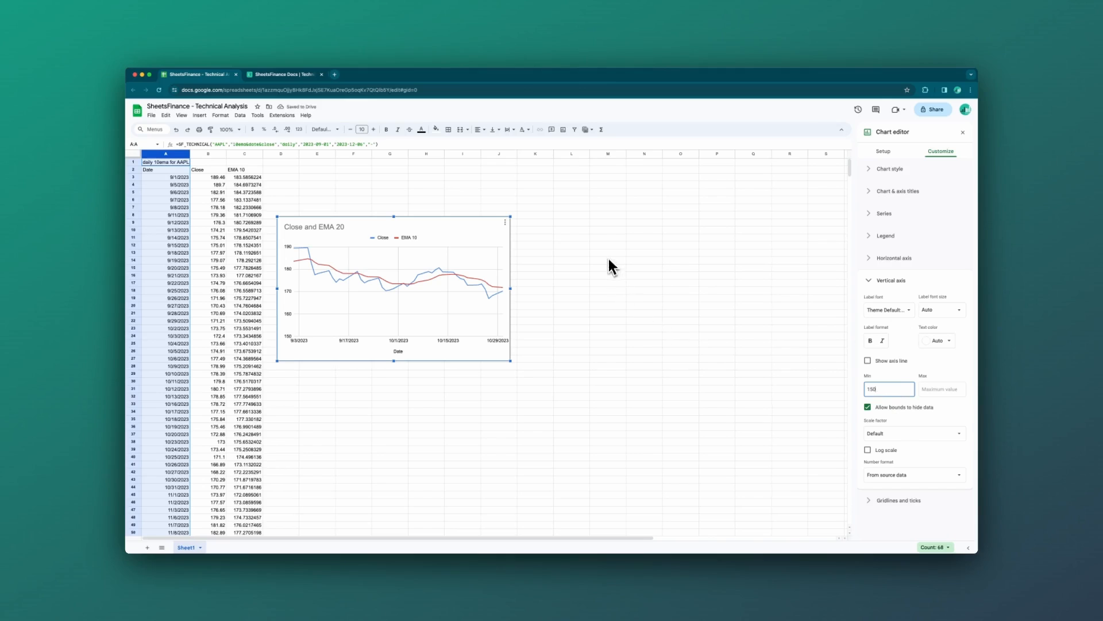
{"action": "left_click", "coordinate": [546, 201]}
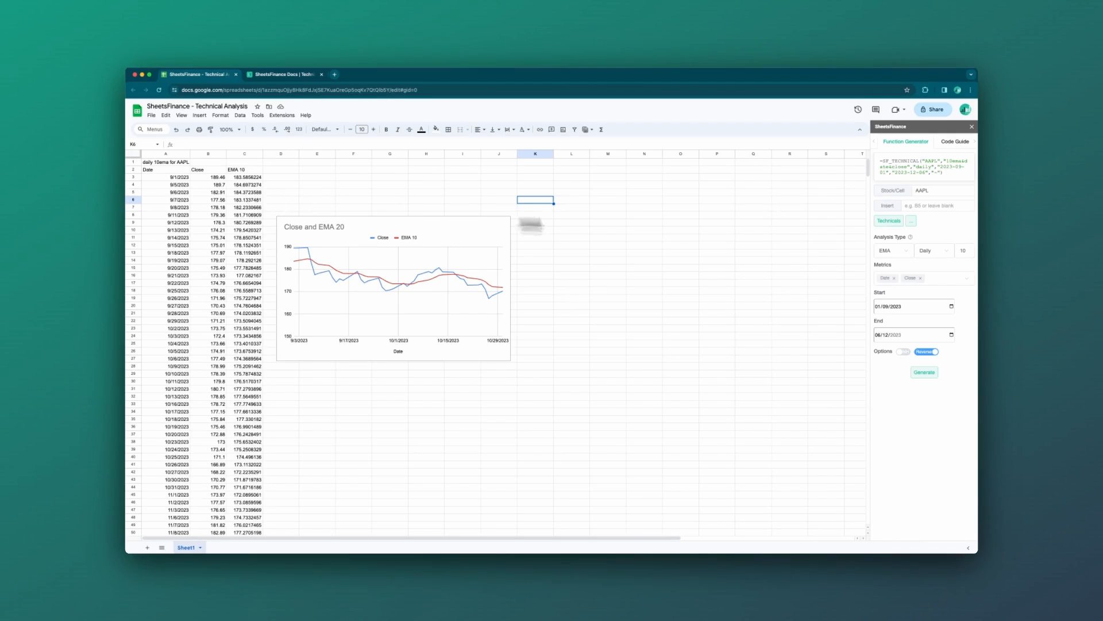
Try the 1 min and 5 min intervals for the generated AAPL function, returning to Daily
{"action": "left_click", "coordinate": [941, 193]}
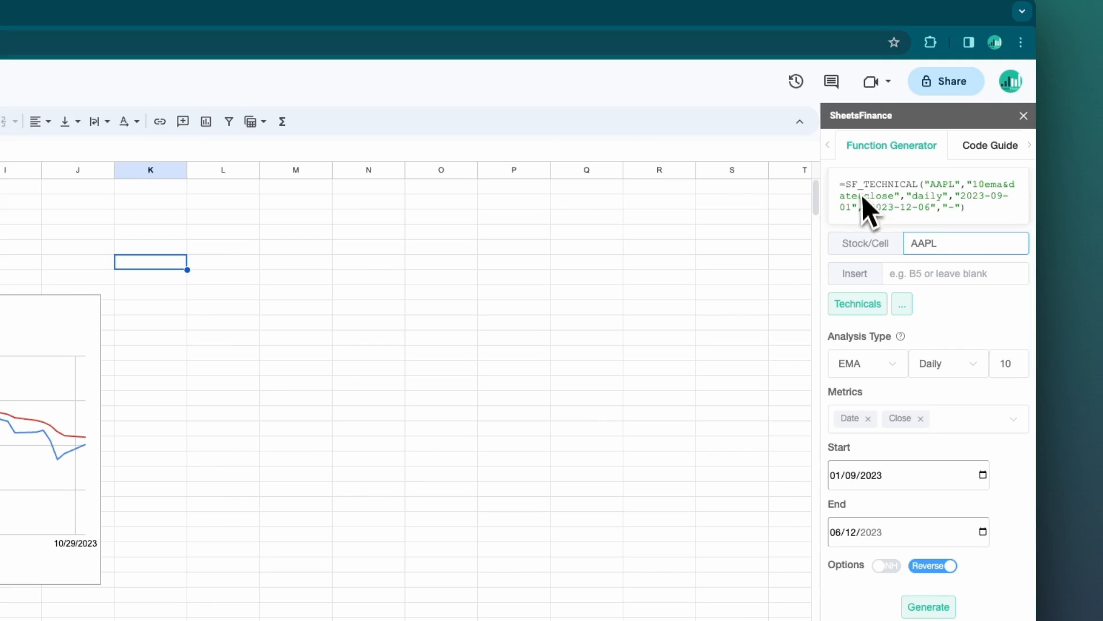
{"action": "left_click", "coordinate": [974, 370]}
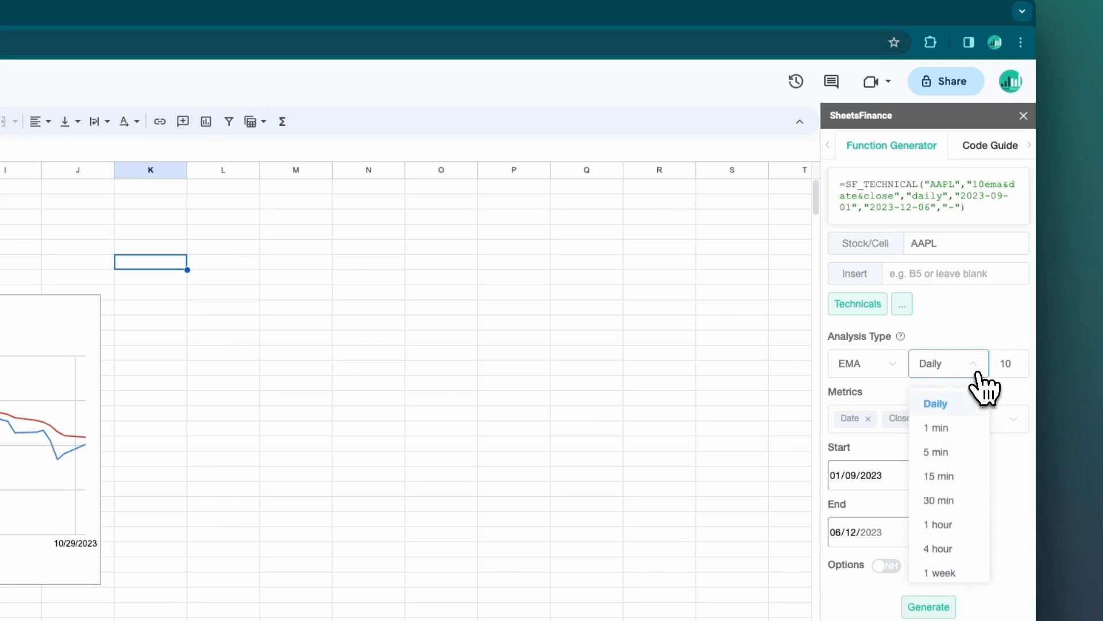
{"action": "left_click", "coordinate": [955, 428]}
{"action": "left_click", "coordinate": [975, 370]}
{"action": "left_click", "coordinate": [948, 453]}
{"action": "left_click", "coordinate": [971, 371]}
{"action": "left_click", "coordinate": [949, 398]}
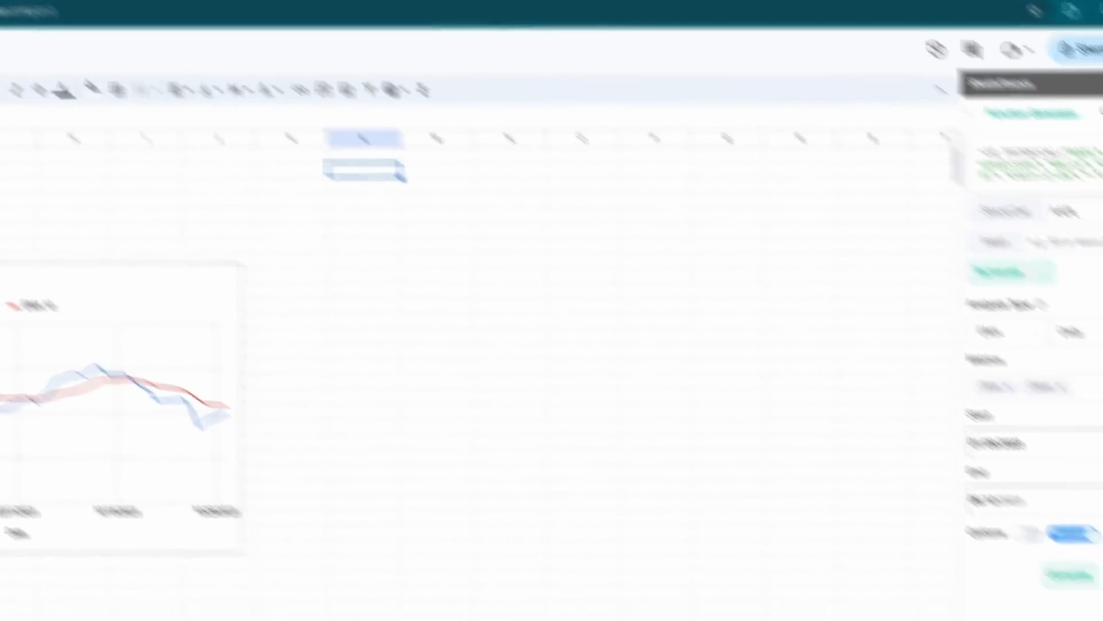
Change the analysis type to RSI in the Function Generator and generate the SF_TECHNICAL formula in L2
{"action": "left_click", "coordinate": [1024, 332]}
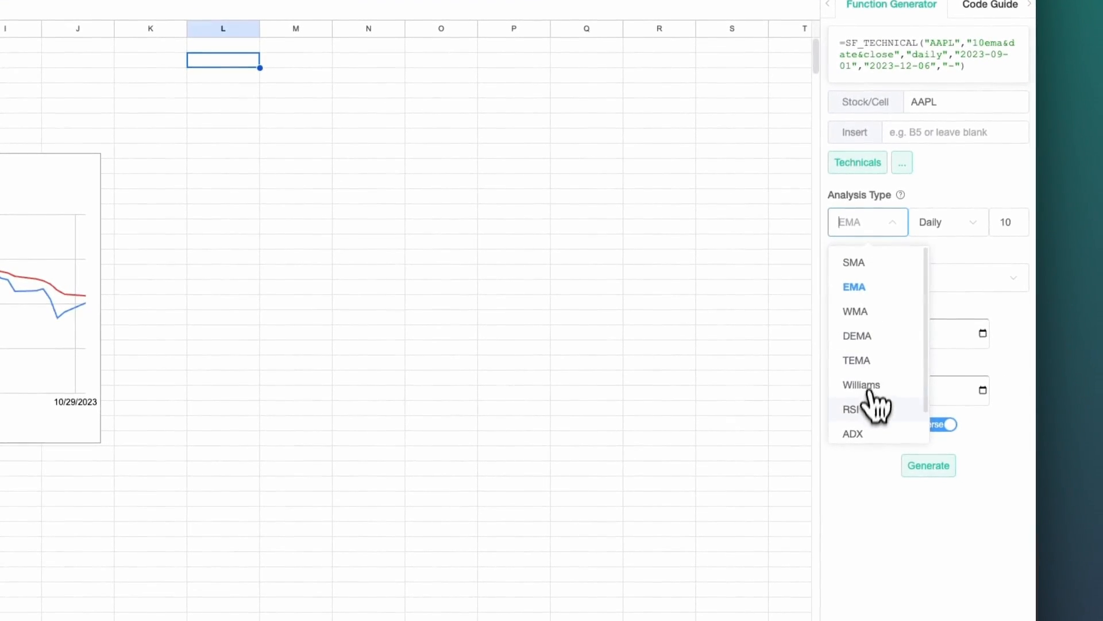
{"action": "left_click", "coordinate": [1010, 519]}
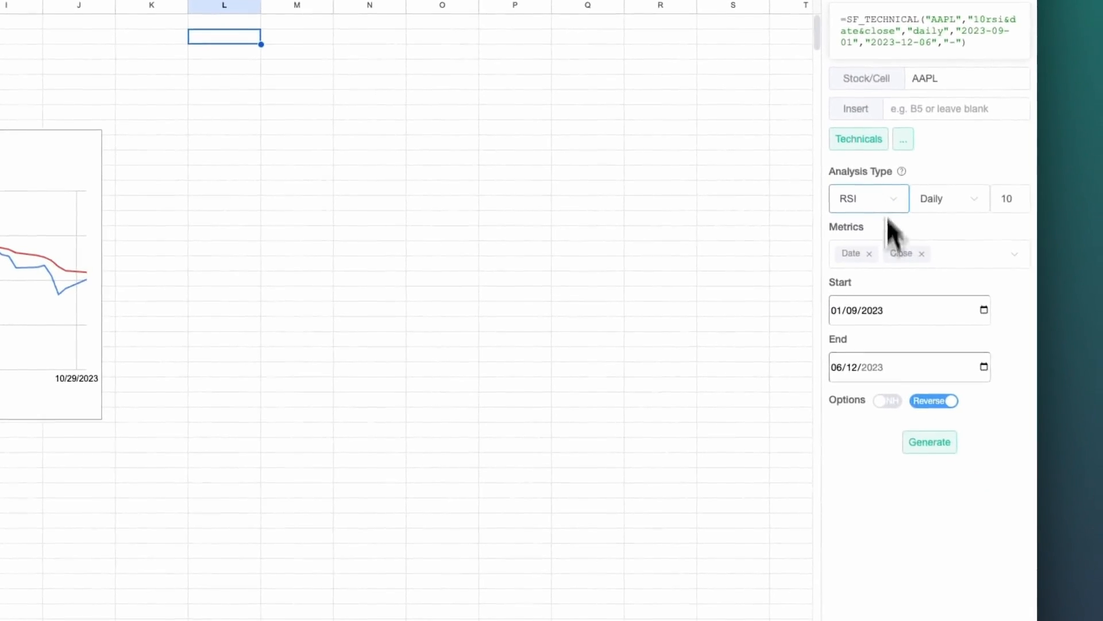
{"action": "left_click", "coordinate": [929, 440]}
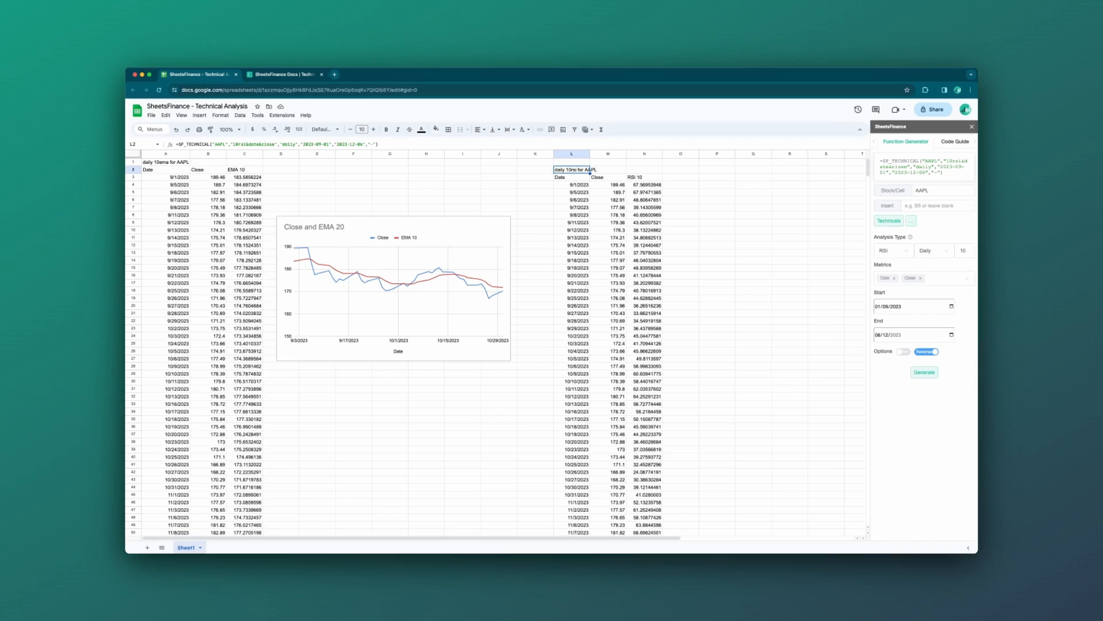
Clear the sheet by deleting the RSI formula in L2, the line chart and the EMA formula in A1
{"action": "key", "text": "Delete"}
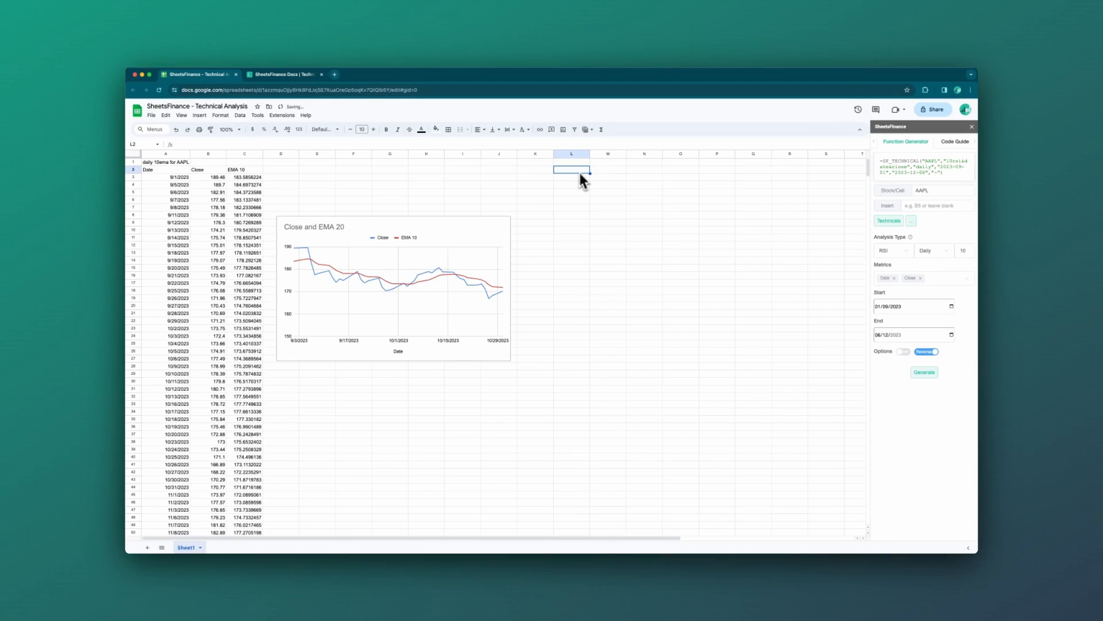
{"action": "left_click", "coordinate": [478, 228]}
{"action": "key", "text": "Delete"}
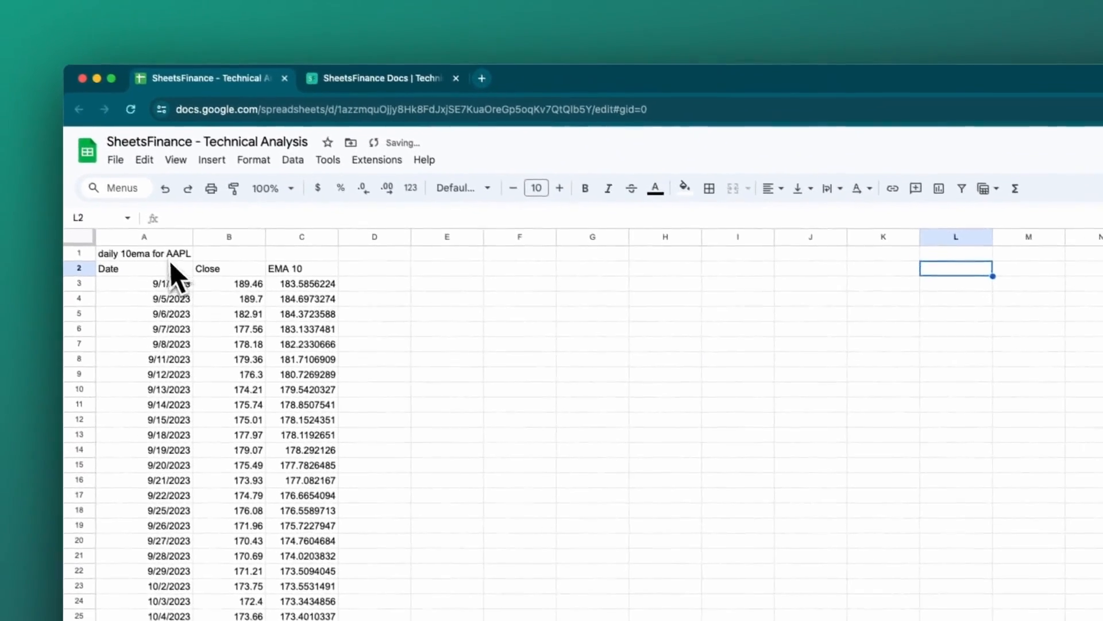
{"action": "left_click", "coordinate": [123, 222]}
{"action": "key", "text": "Delete"}
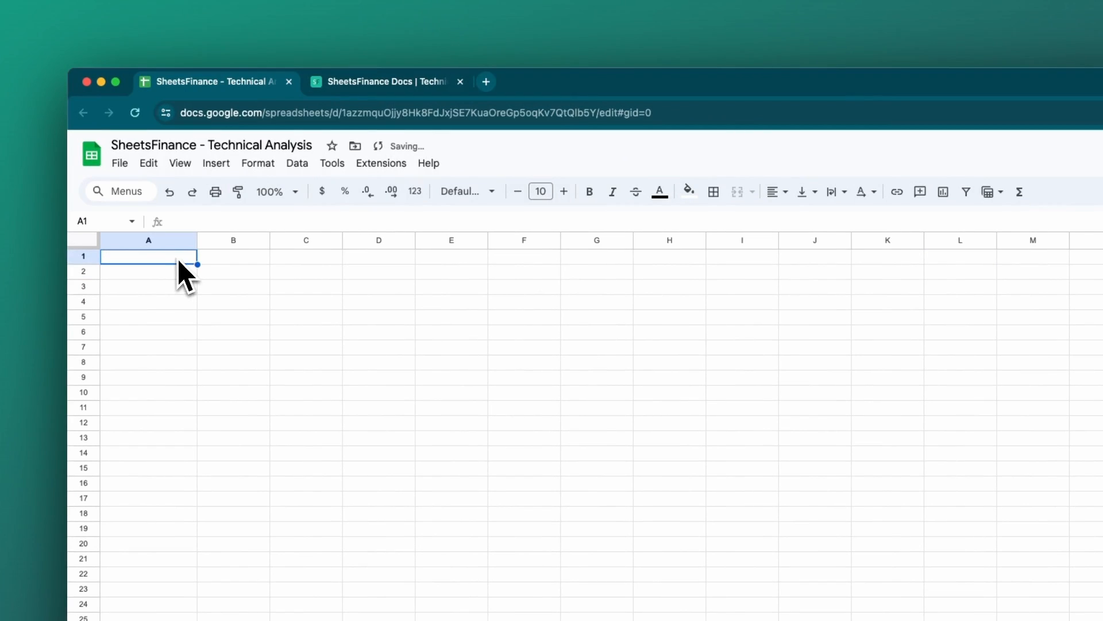
Start an SF_TECHNICAL formula in A1 with "AAPL" as the stock argument
{"action": "left_click", "coordinate": [200, 311]}
{"action": "left_click", "coordinate": [178, 256]}
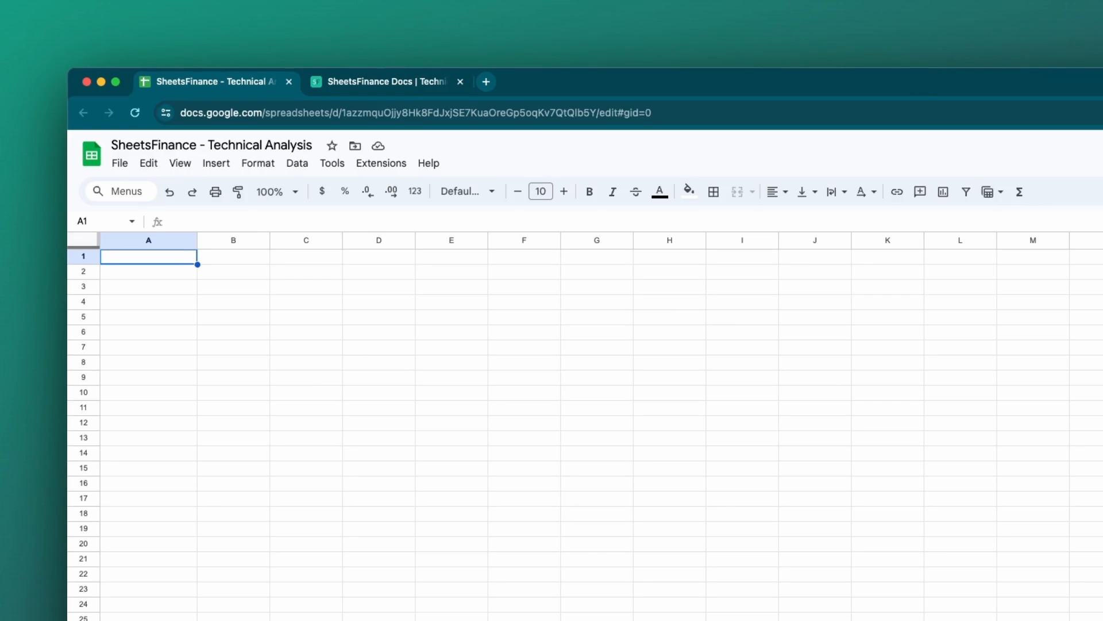
{"action": "type", "text": "=SF"}
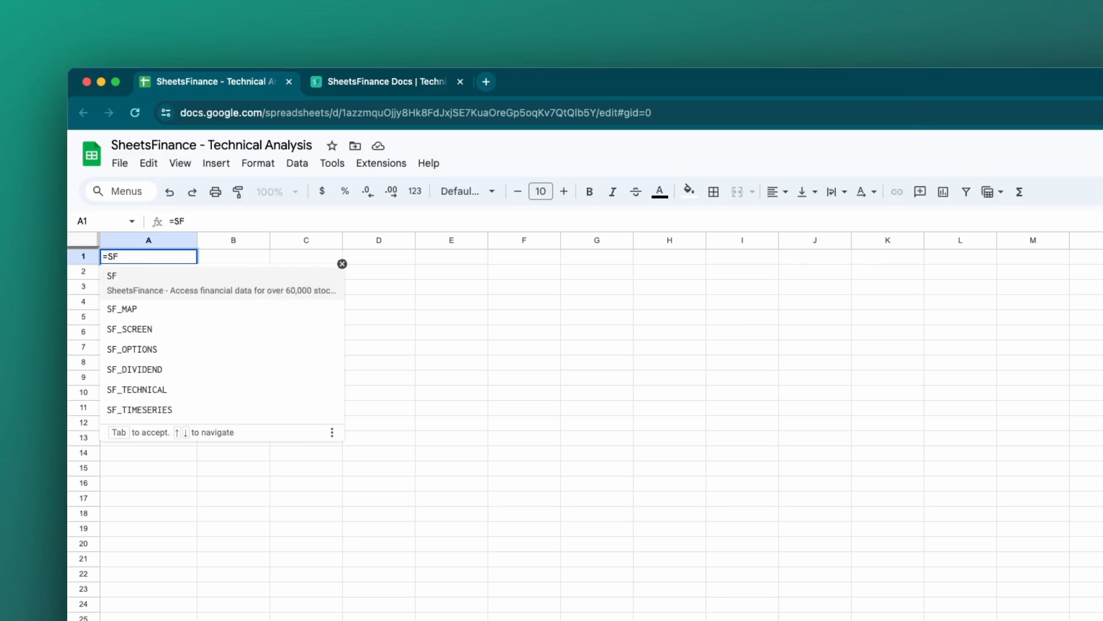
{"action": "type", "text": "_TEHCN"}
{"action": "key", "text": "BackSpace"}
{"action": "type", "text": "CJ"}
{"action": "key", "text": "BackSpace"}
{"action": "type", "text": "H"}
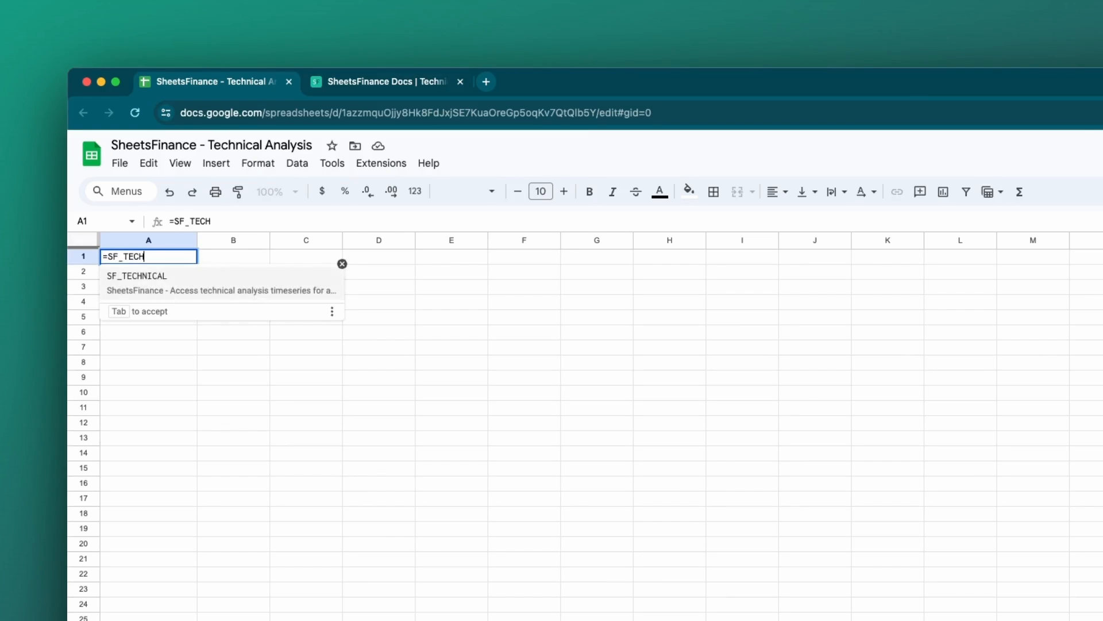
{"action": "type", "text": "NICAL("}
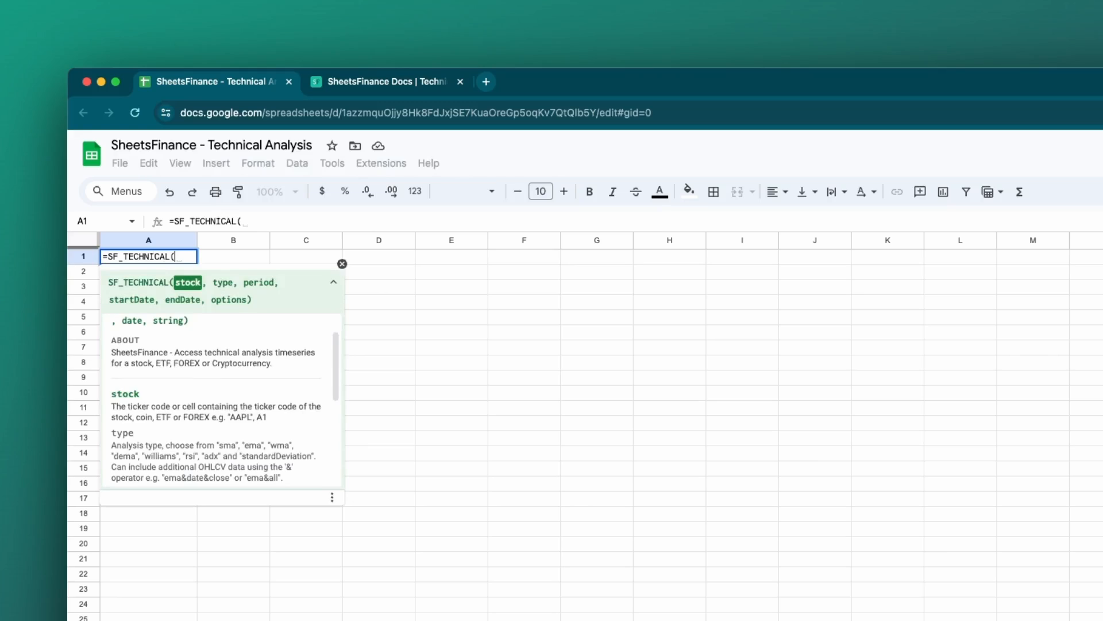
{"action": "type", "text": "\"AAPL\", \""}
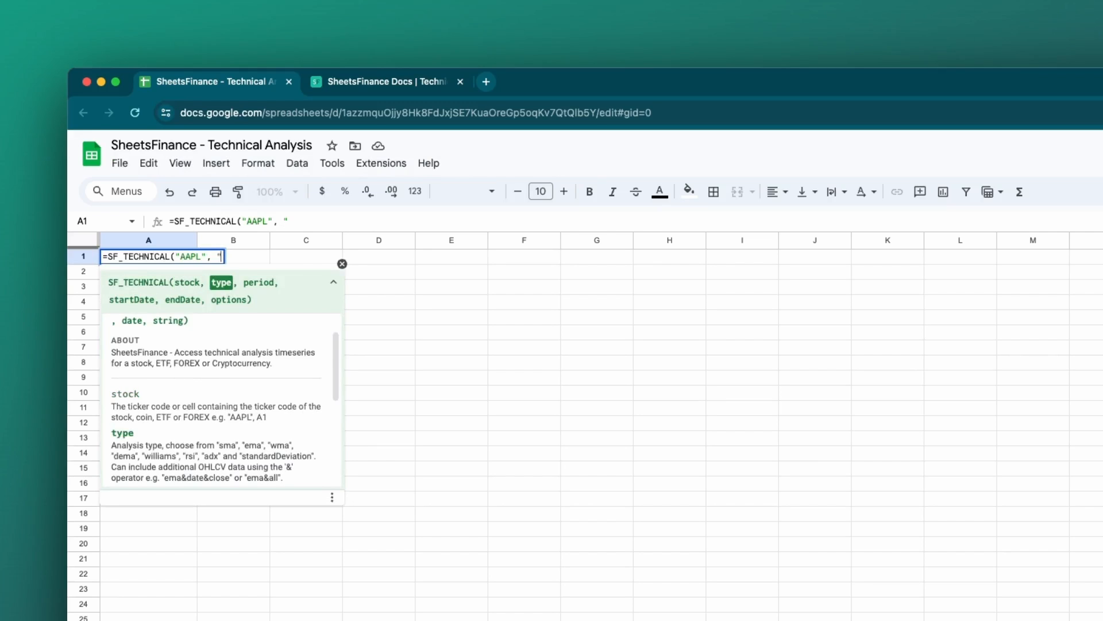
Complete and enter the A1 formula with the arguments "sma20", TODAY()-5 and TODAY()
{"action": "type", "text": "sma20"}
{"action": "type", "text": "\",\""}
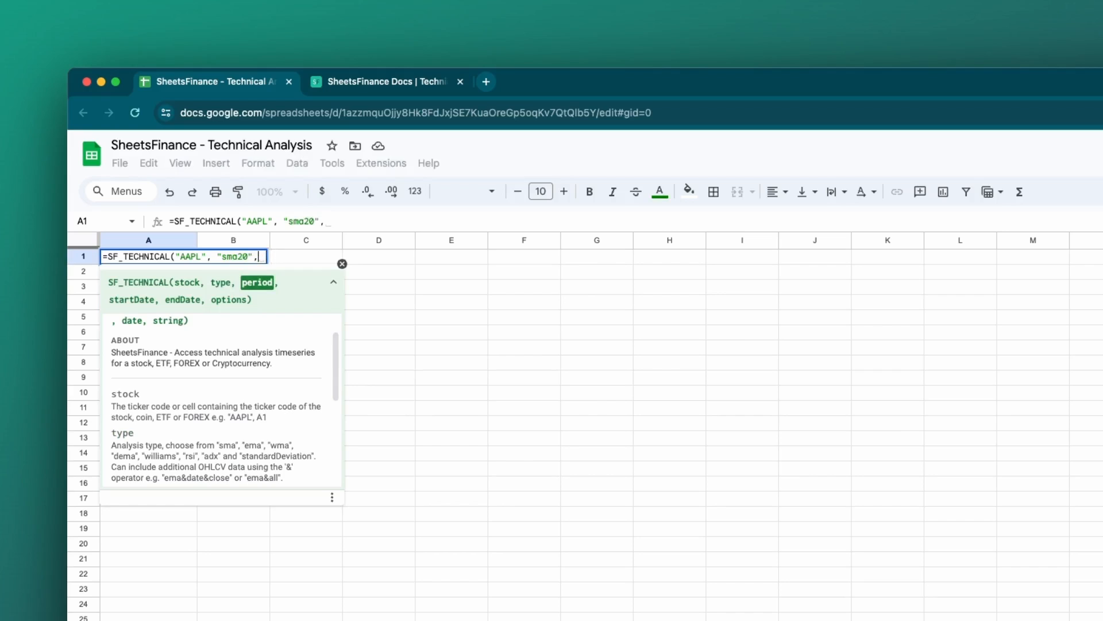
{"action": "key", "text": "BackSpace"}
{"action": "type", "text": "TODAY()-"}
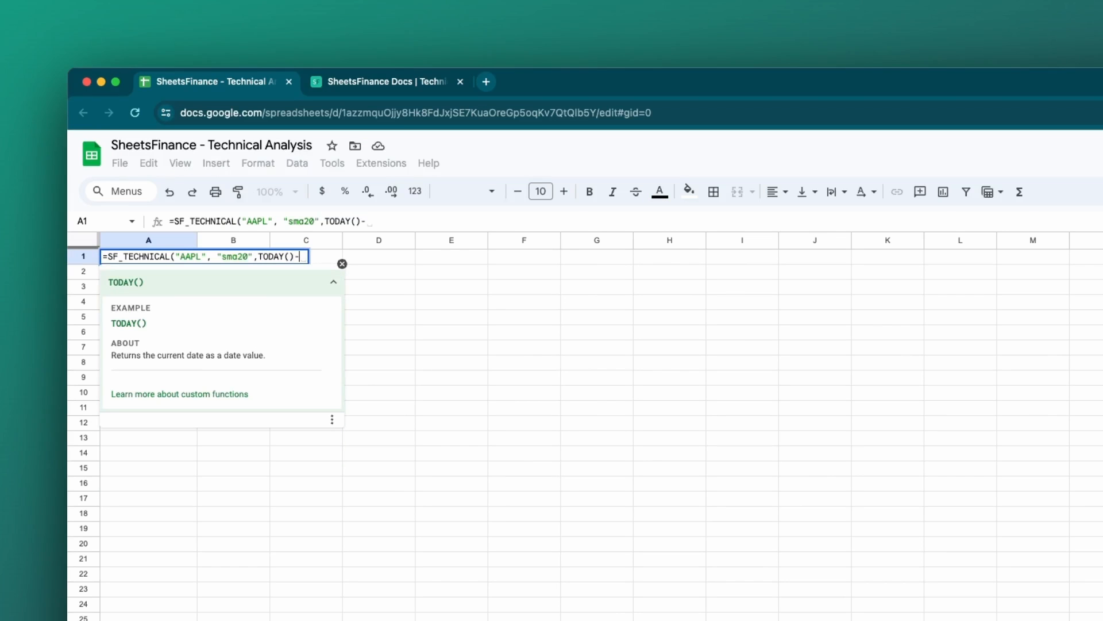
{"action": "type", "text": "5, TODAY()"}
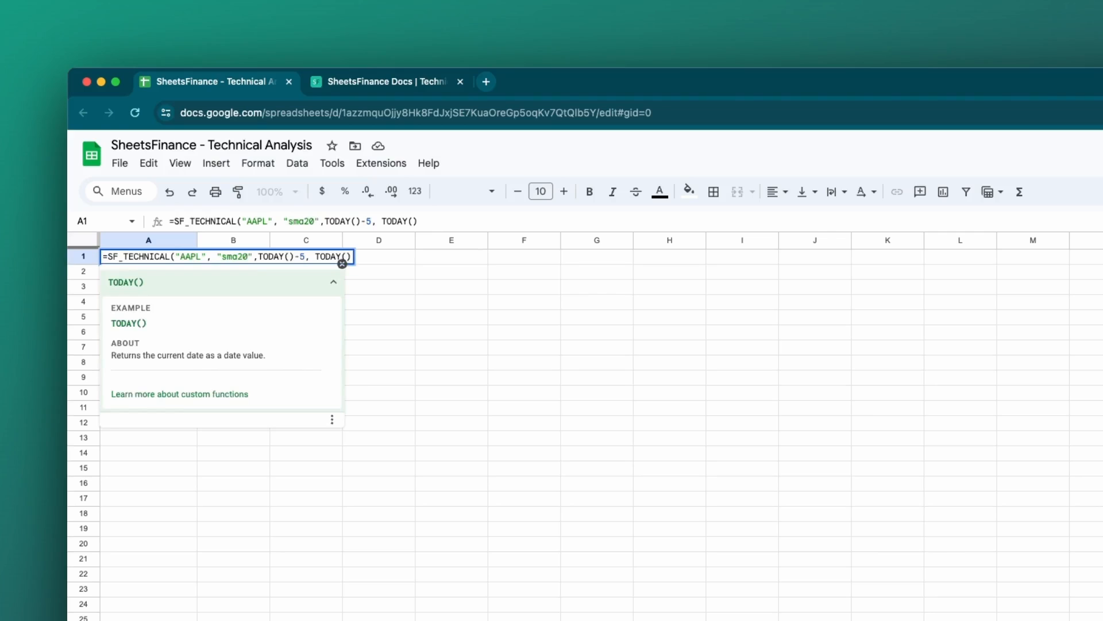
{"action": "type", "text": ","}
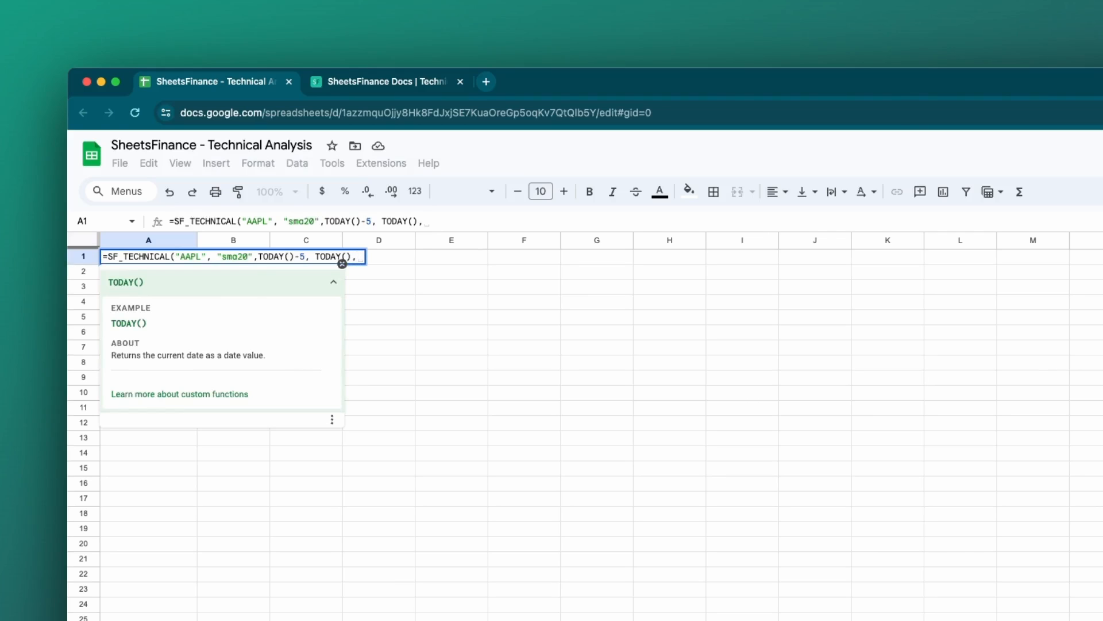
{"action": "key", "text": "BackSpace"}
{"action": "type", "text": ")"}
{"action": "key", "text": "Return"}
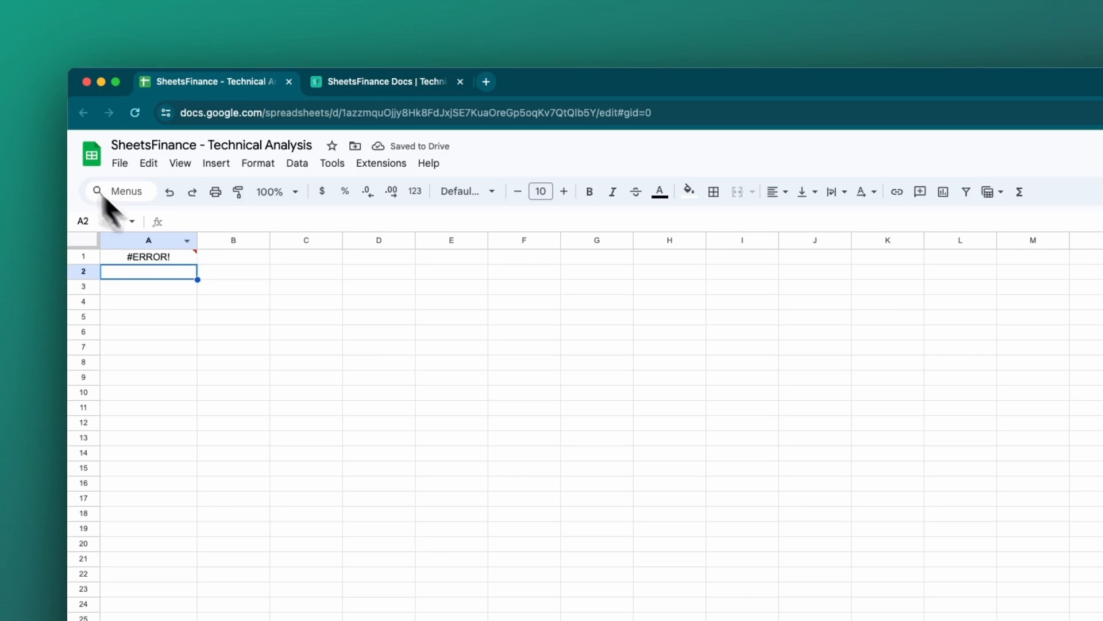
Insert "daily" as the period argument before TODAY()-5 in the A1 formula
{"action": "left_click", "coordinate": [153, 258]}
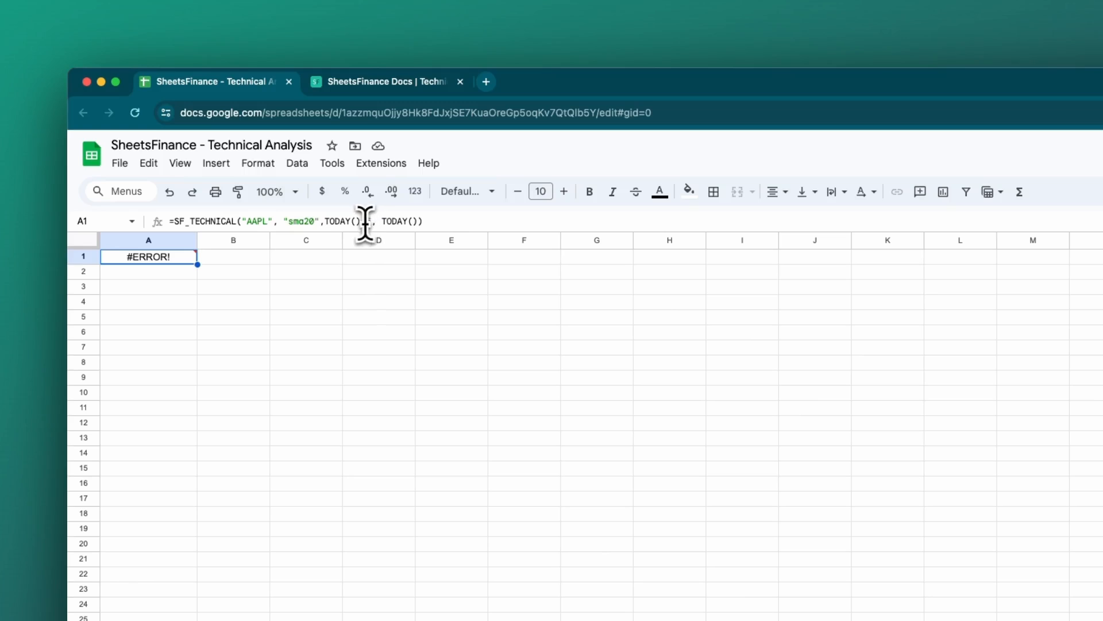
{"action": "left_click", "coordinate": [325, 221]}
{"action": "type", "text": "\"\","}
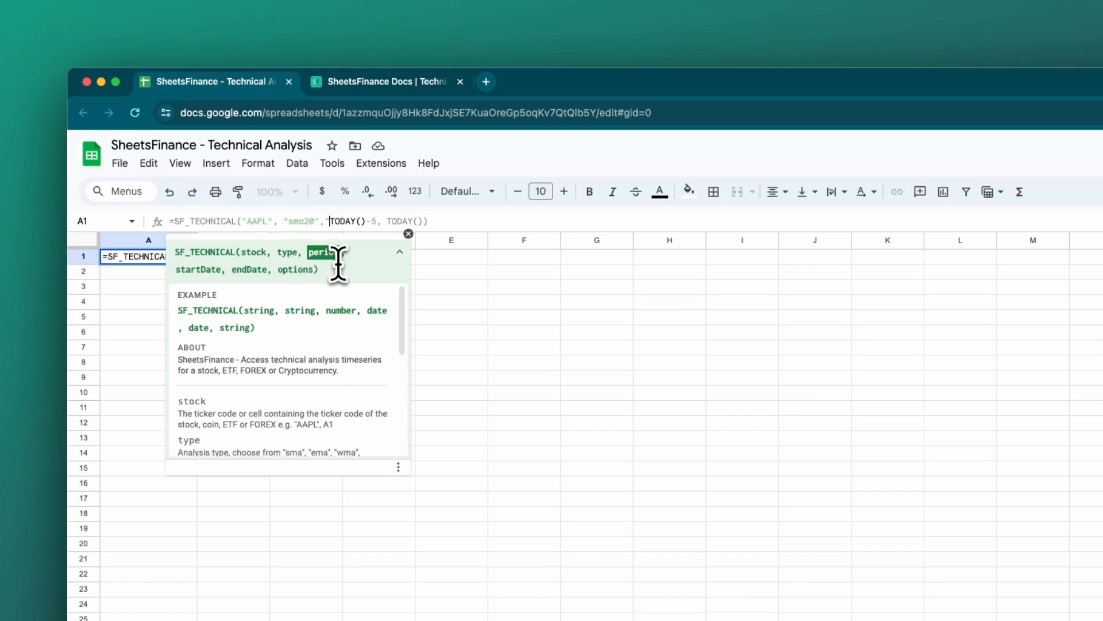
{"action": "key", "text": "Left"}
{"action": "key", "text": "Left"}
{"action": "type", "text": "daily"}
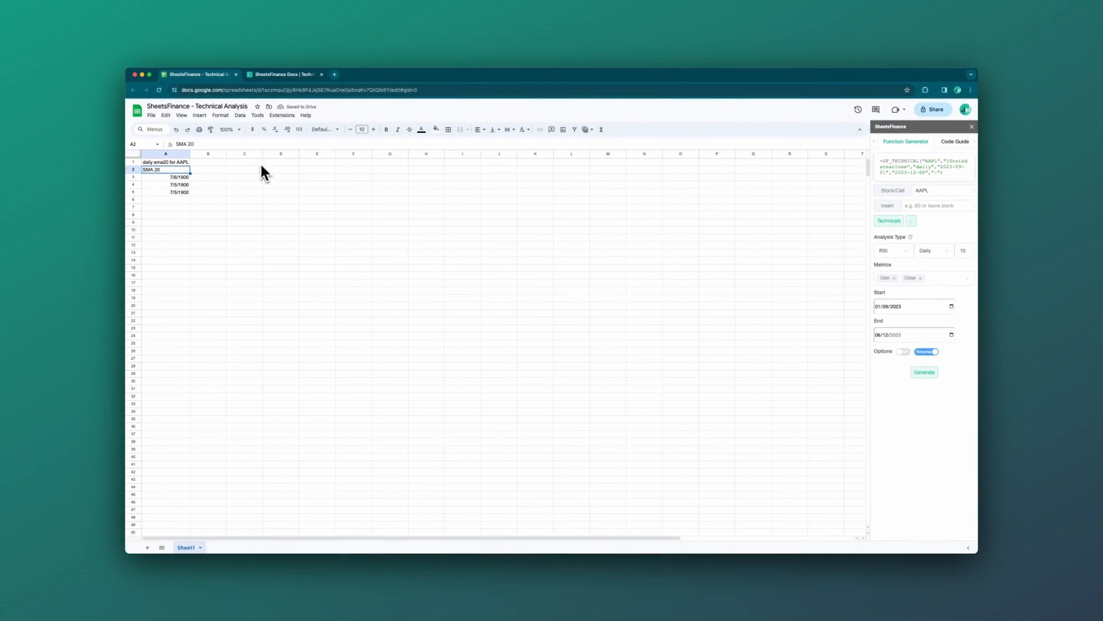
Change the number format of A1:A5 from dates to plain numeric values
{"action": "left_click", "coordinate": [173, 162]}
{"action": "left_click_drag", "start_coordinate": [179, 192], "coordinate": [180, 178]}
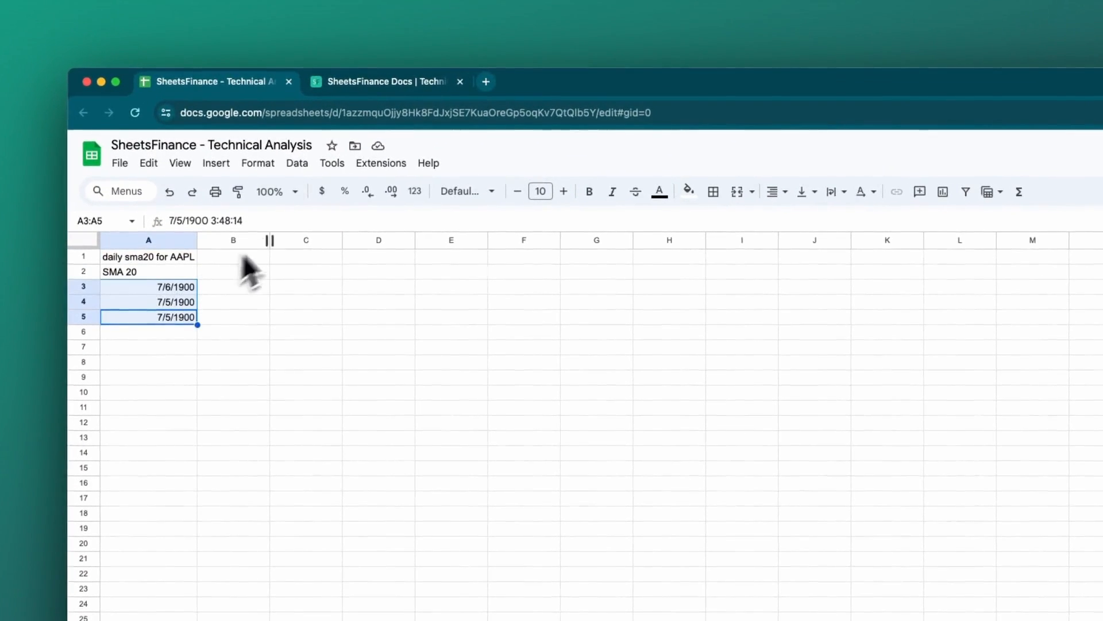
{"action": "left_click", "coordinate": [260, 164]}
{"action": "left_click_drag", "start_coordinate": [155, 259], "coordinate": [161, 315]}
{"action": "left_click", "coordinate": [295, 164]}
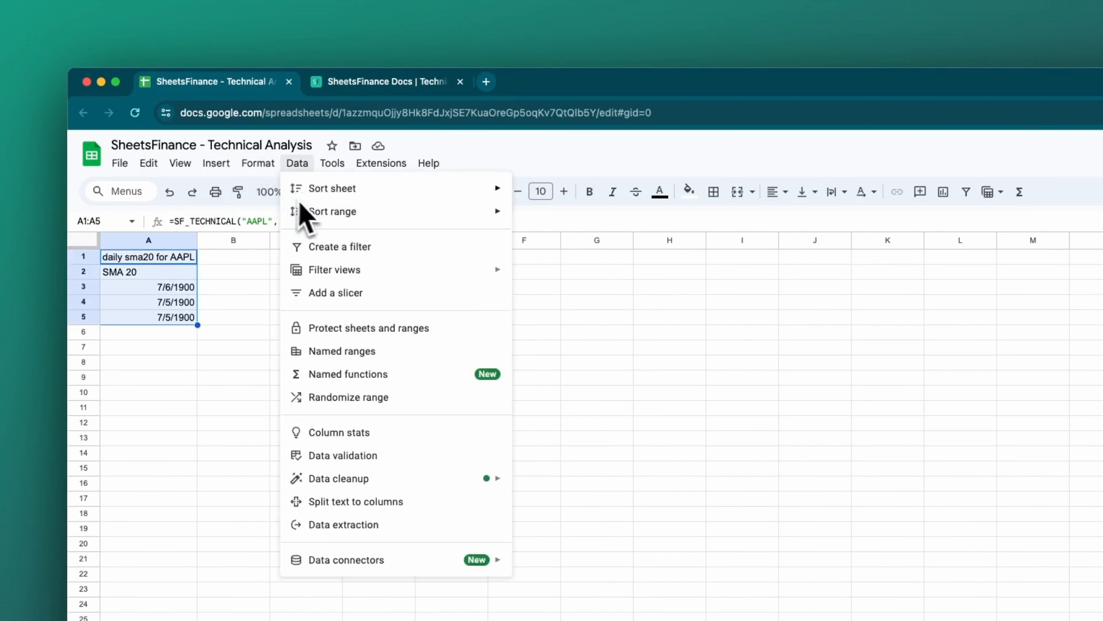
{"action": "mouse_move", "coordinate": [260, 164]}
{"action": "mouse_move", "coordinate": [406, 230]}
{"action": "left_click", "coordinate": [511, 230]}
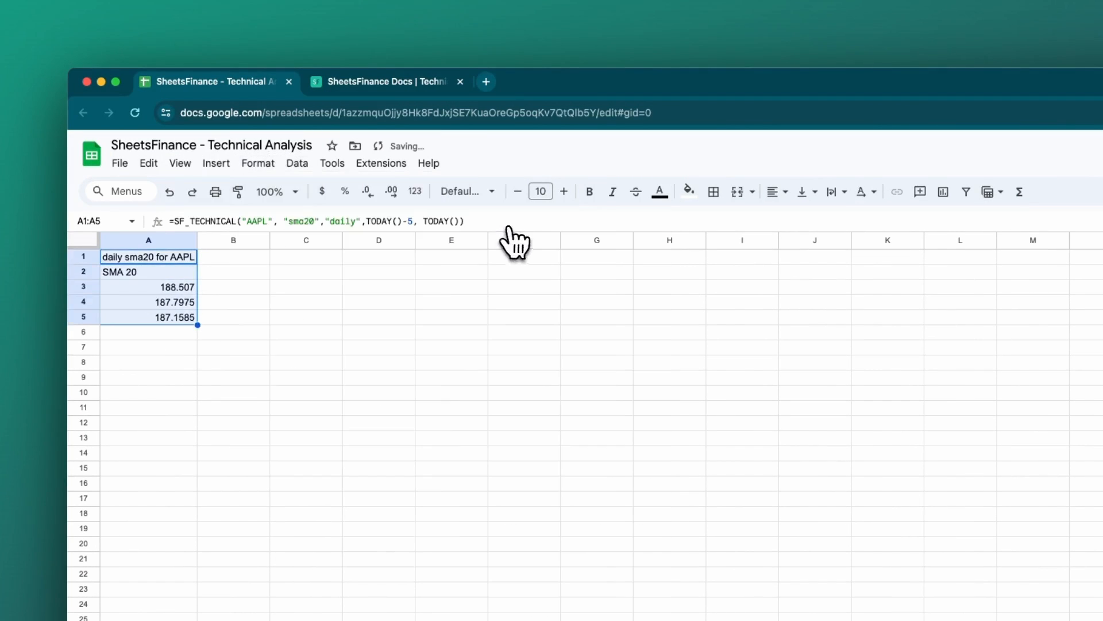
{"action": "left_click", "coordinate": [431, 332]}
Add "NH" as the options argument at the end of the SF_TECHNICAL formula in A1
{"action": "left_click", "coordinate": [172, 262]}
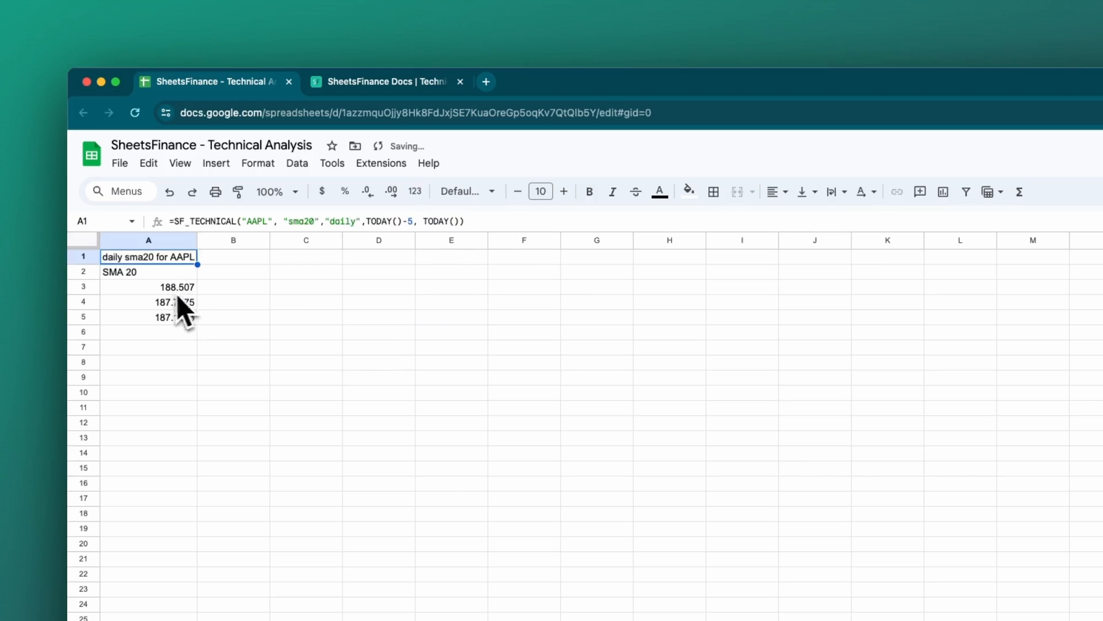
{"action": "left_click", "coordinate": [163, 289]}
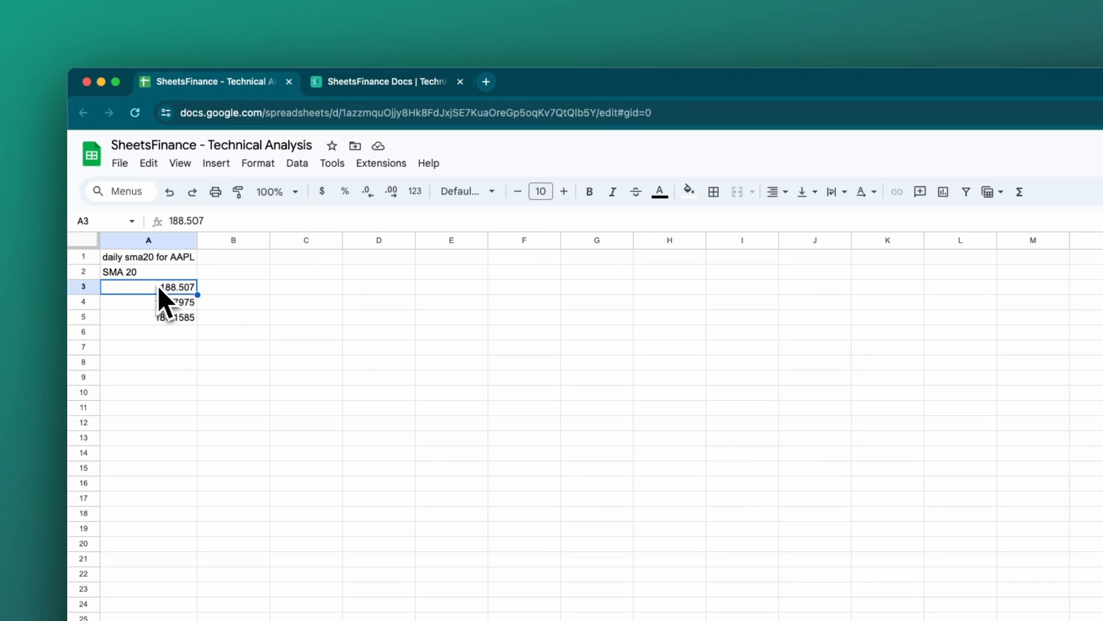
{"action": "left_click", "coordinate": [167, 259]}
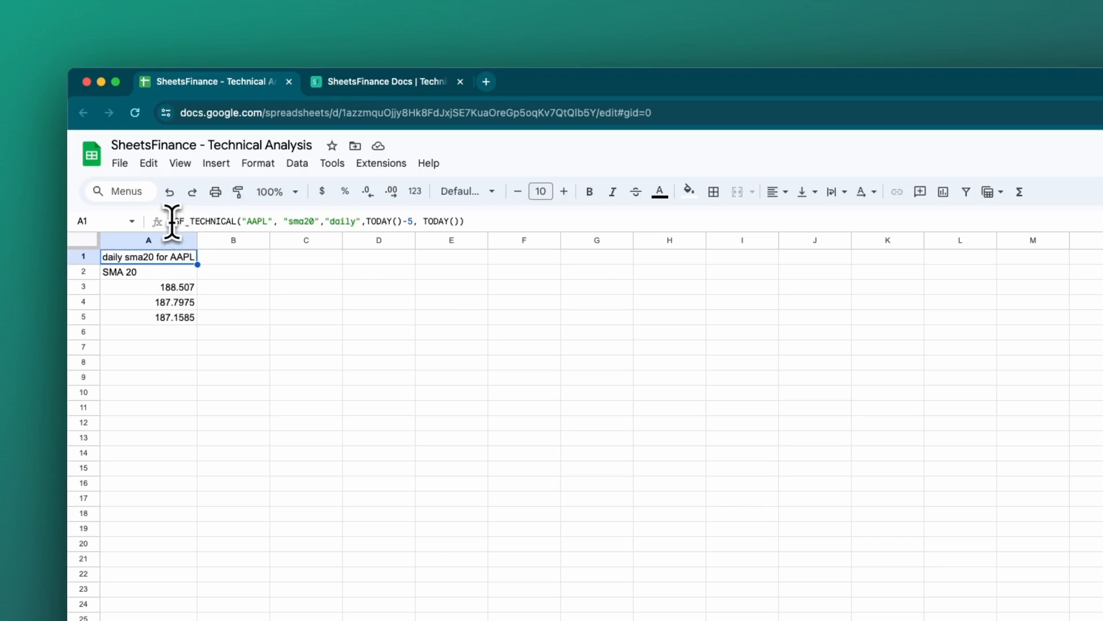
{"action": "left_click", "coordinate": [172, 221]}
{"action": "left_click", "coordinate": [462, 225]}
{"action": "type", "text": ", \"NH"}
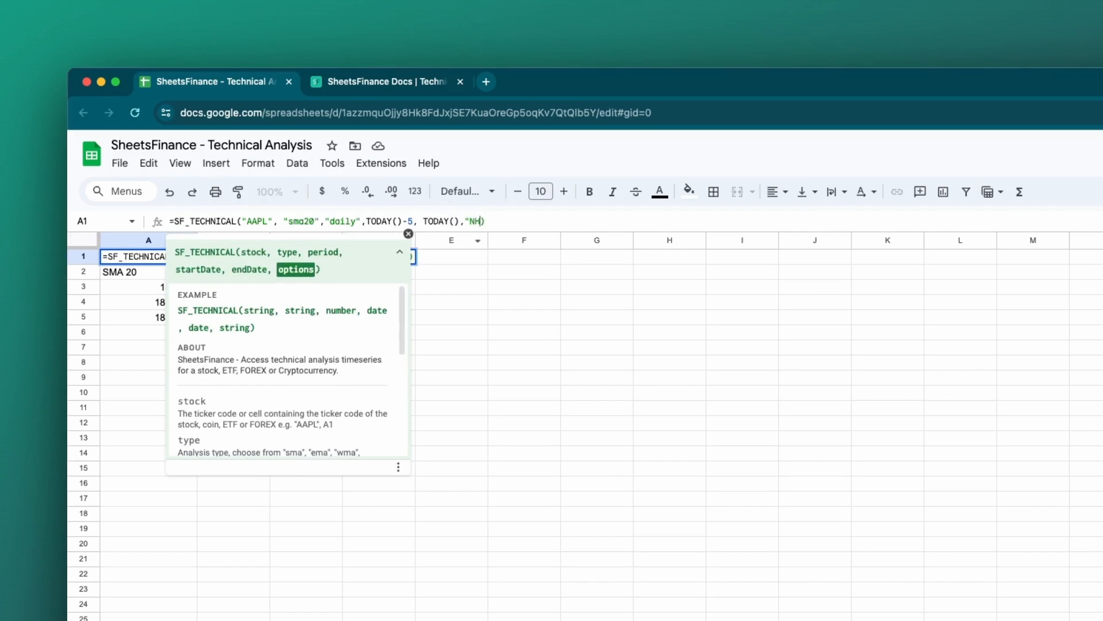
{"action": "key", "text": "Return"}
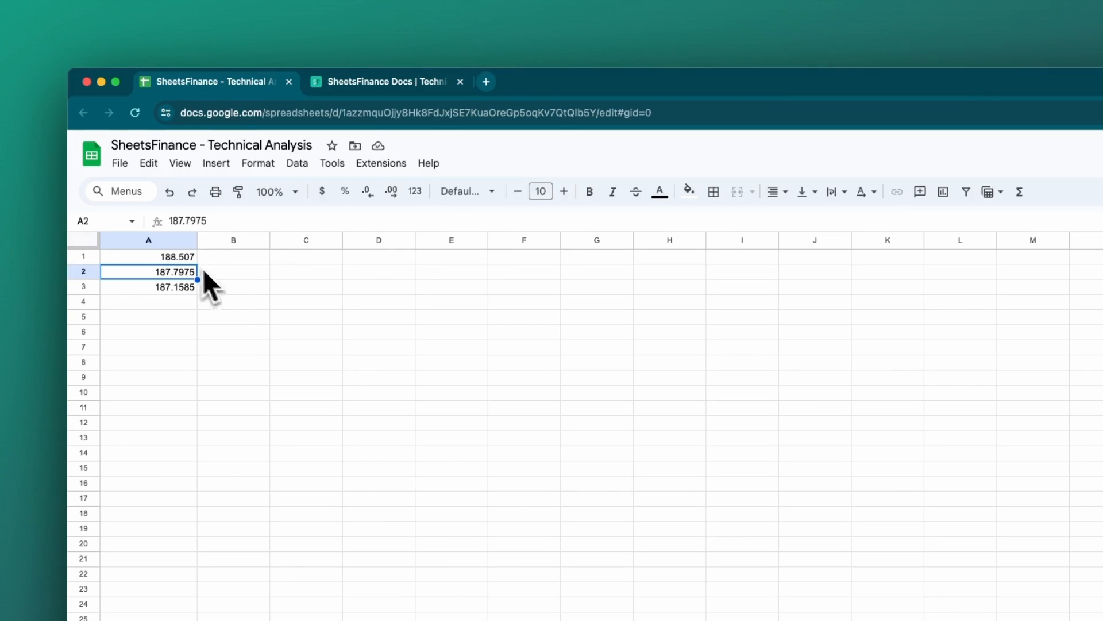
Wrap the SF_TECHNICAL formula in A1 in an INDEX function that returns row 1, column 1
{"action": "left_click", "coordinate": [175, 262]}
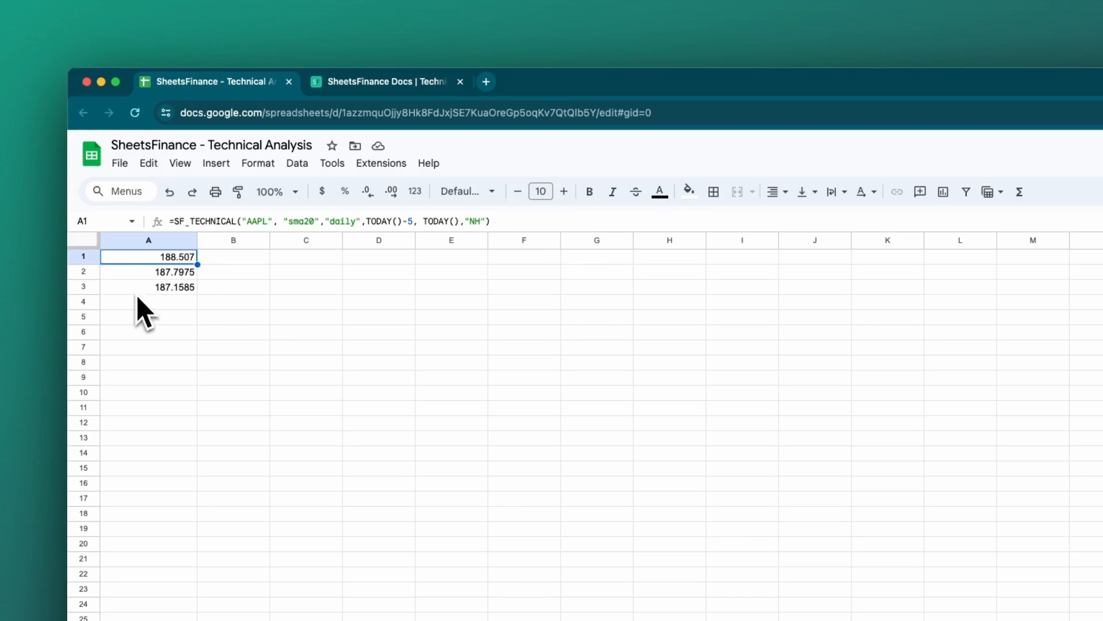
{"action": "left_click_drag", "start_coordinate": [152, 285], "coordinate": [154, 261]}
{"action": "left_click", "coordinate": [154, 261]}
{"action": "left_click", "coordinate": [174, 221]}
{"action": "type", "text": "INDE"}
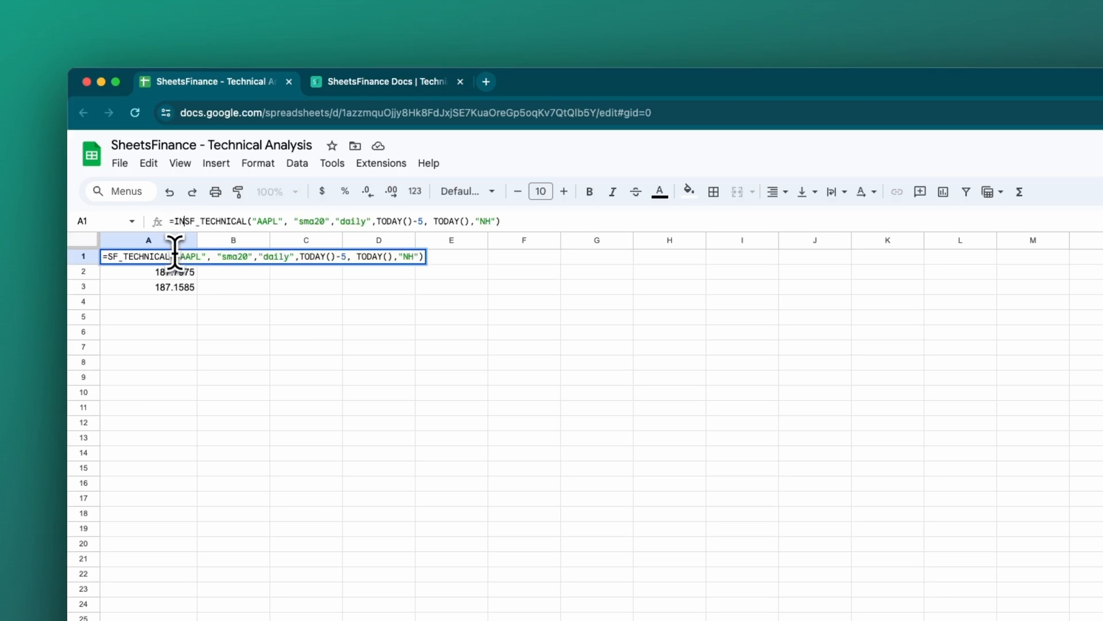
{"action": "type", "text": "X("}
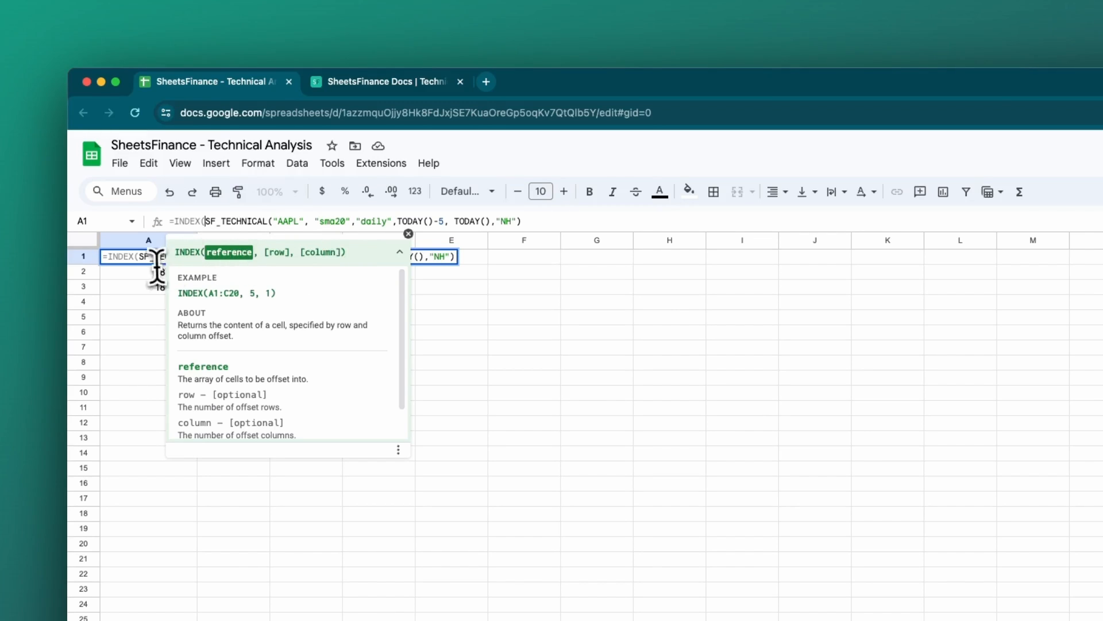
{"action": "left_click", "coordinate": [544, 224]}
{"action": "type", "text": ", "}
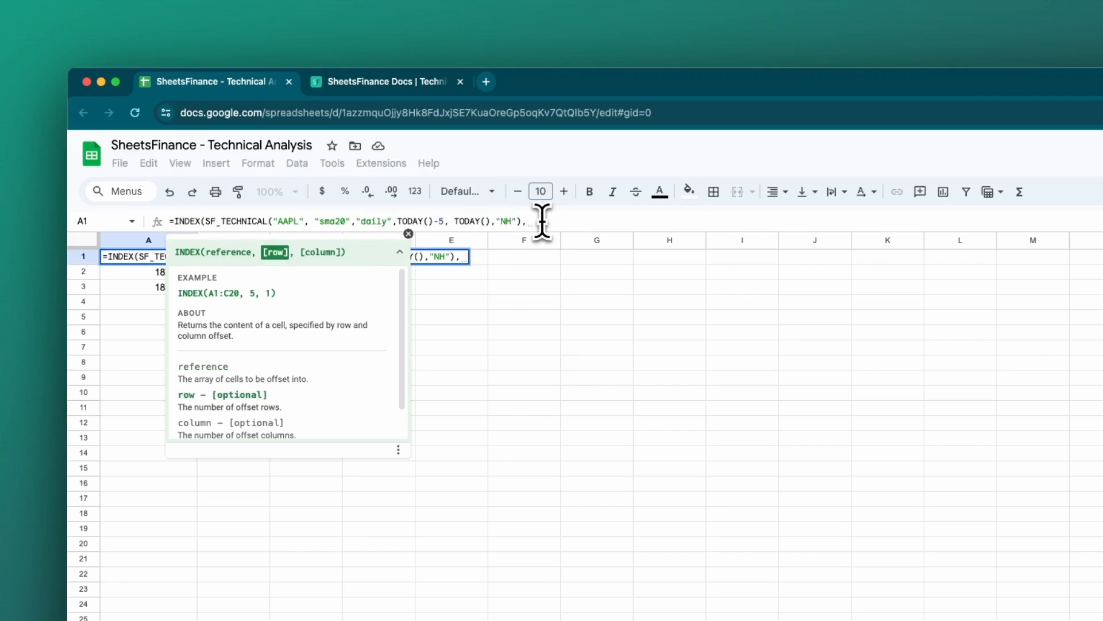
{"action": "type", "text": "1,"}
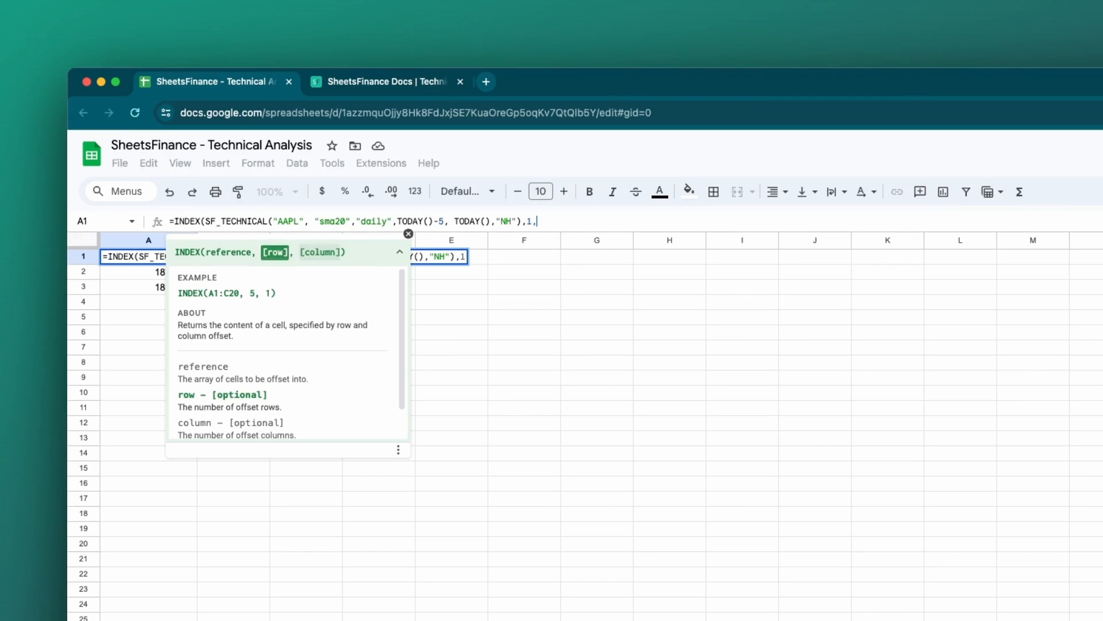
{"action": "type", "text": "1)"}
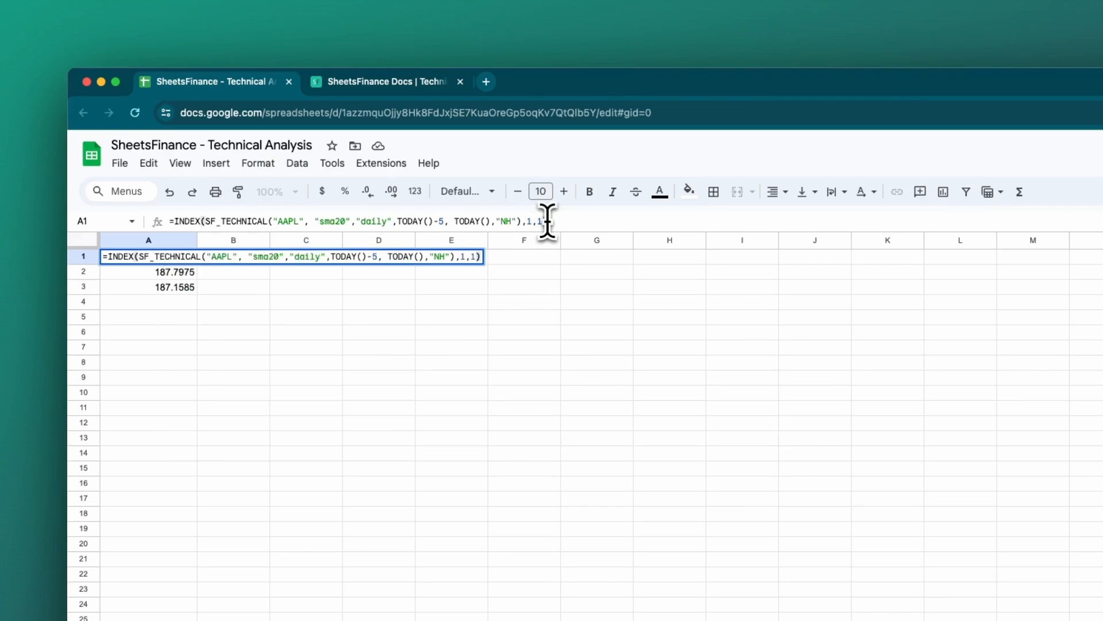
{"action": "key", "text": "Return"}
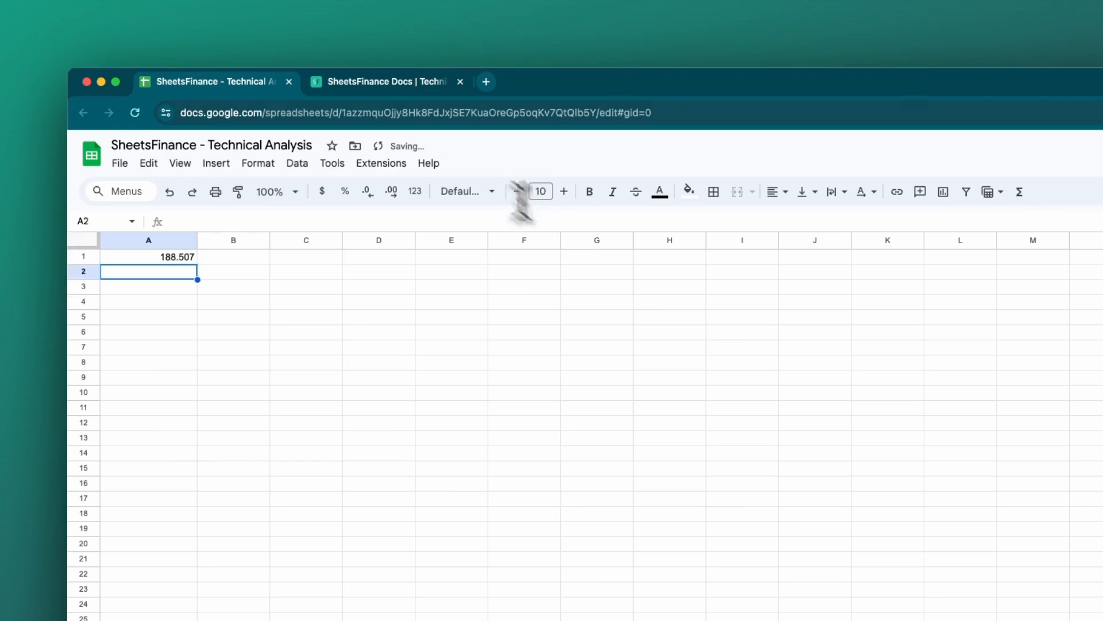
Replace the analysis type in the A1 INDEX formula with "rsi14" and reselect the cell
{"action": "left_click", "coordinate": [175, 263]}
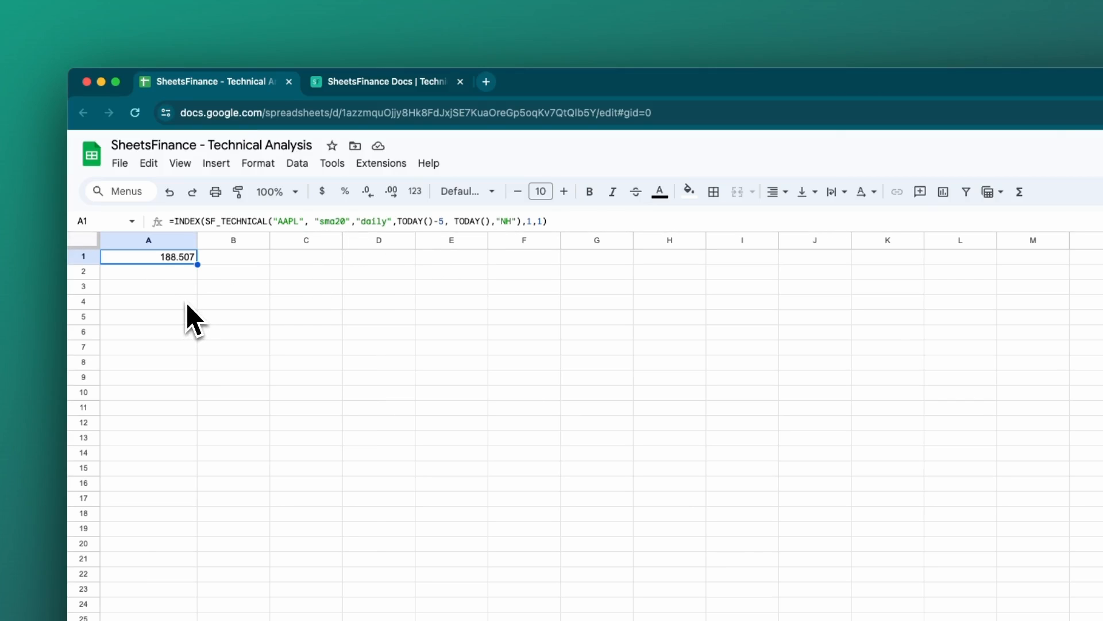
{"action": "left_click", "coordinate": [181, 219]}
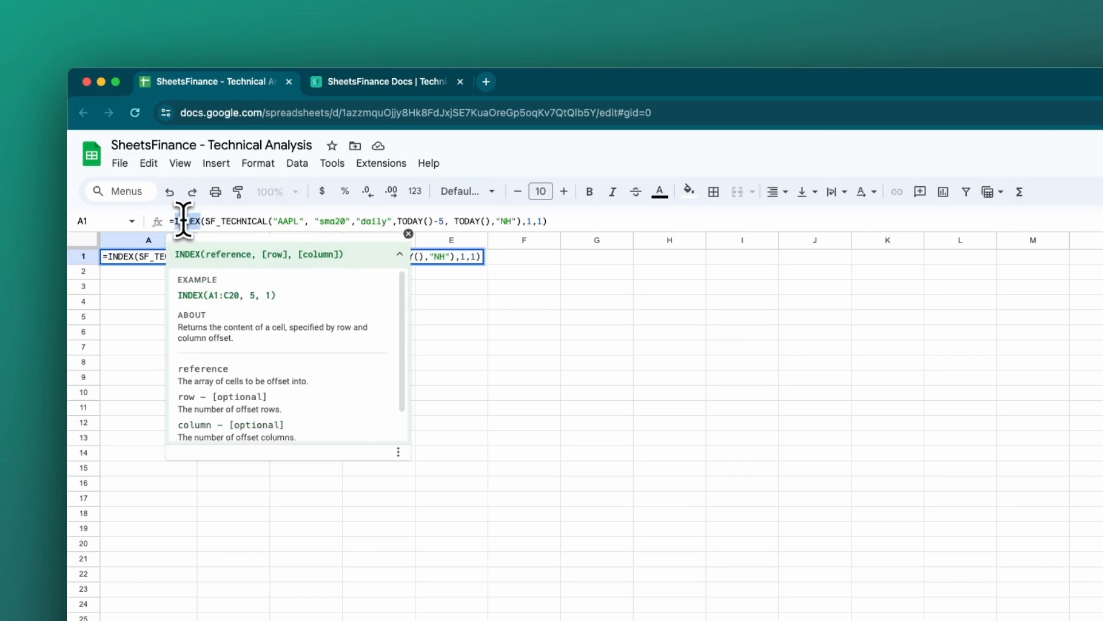
{"action": "key", "text": "Escape"}
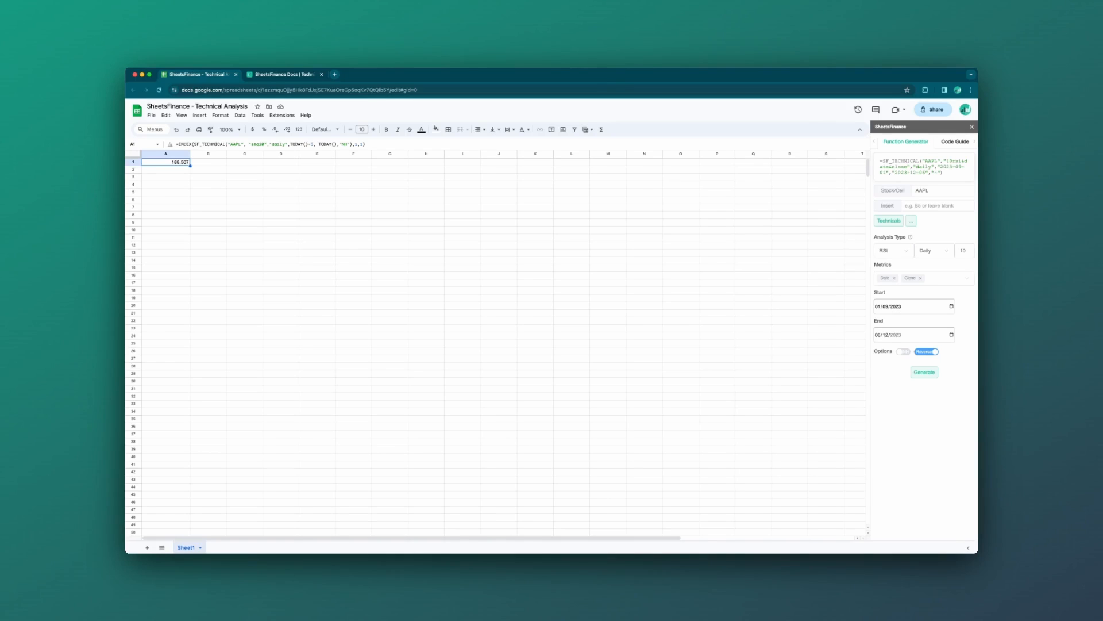
{"action": "left_click", "coordinate": [262, 144]}
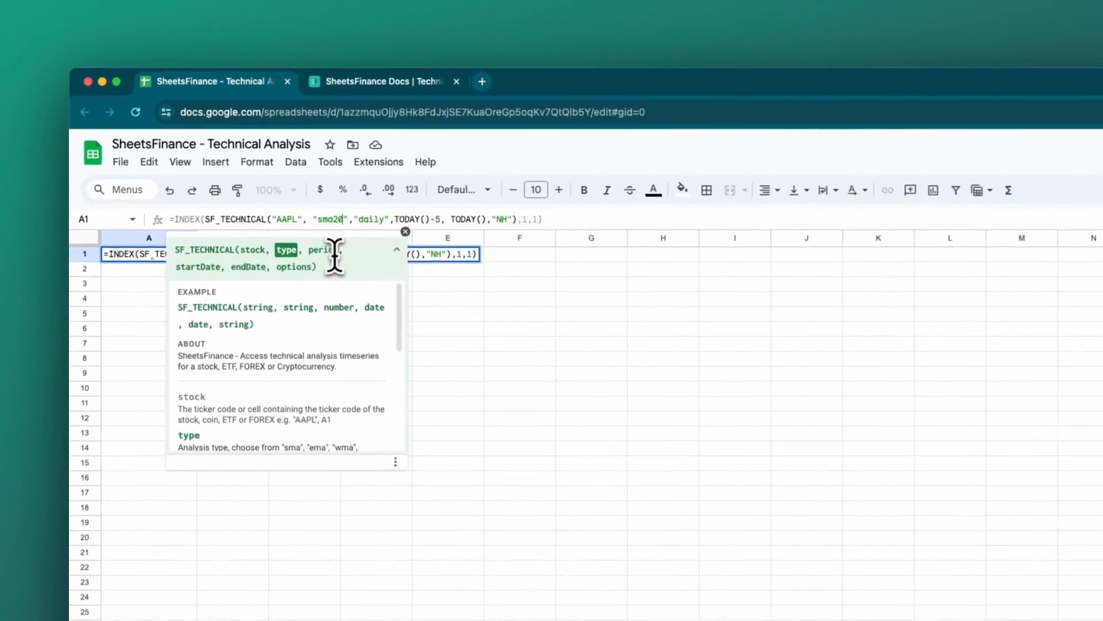
{"action": "key", "text": "BackSpace"}
{"action": "key", "text": "BackSpace"}
{"action": "key", "text": "BackSpace"}
{"action": "key", "text": "BackSpace"}
{"action": "type", "text": "RSI"}
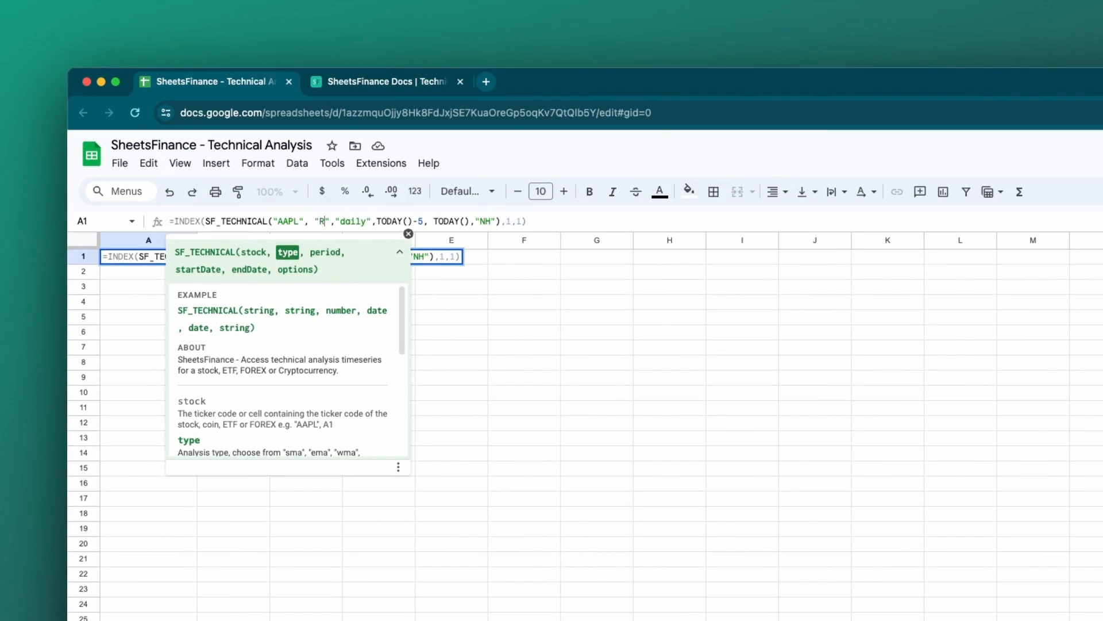
{"action": "key", "text": "BackSpace"}
{"action": "key", "text": "BackSpace"}
{"action": "key", "text": "BackSpace"}
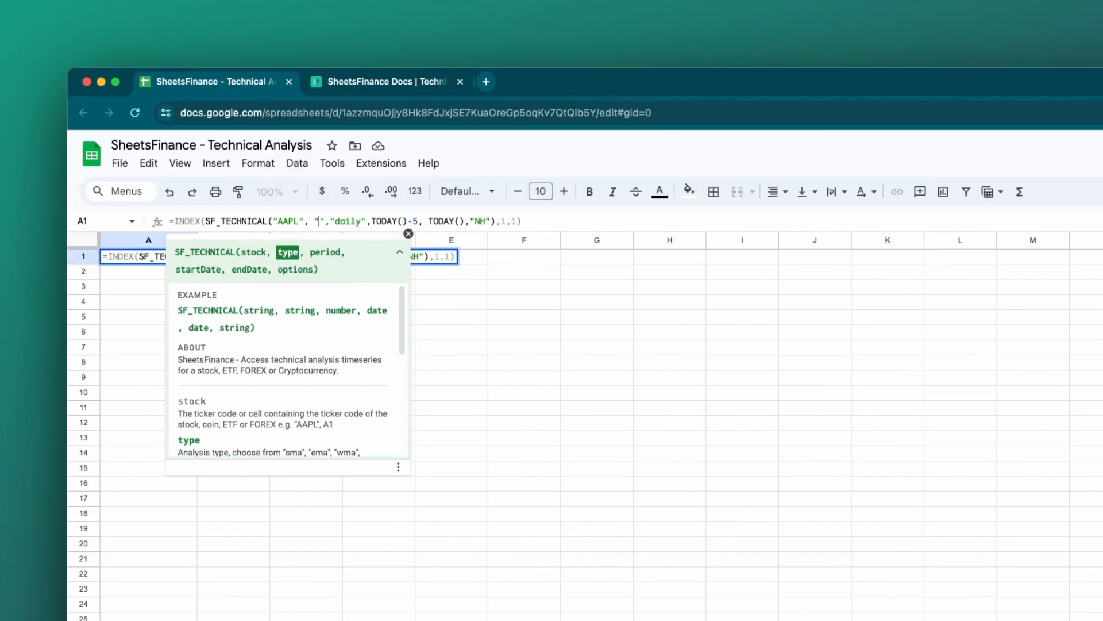
{"action": "type", "text": "rsi14"}
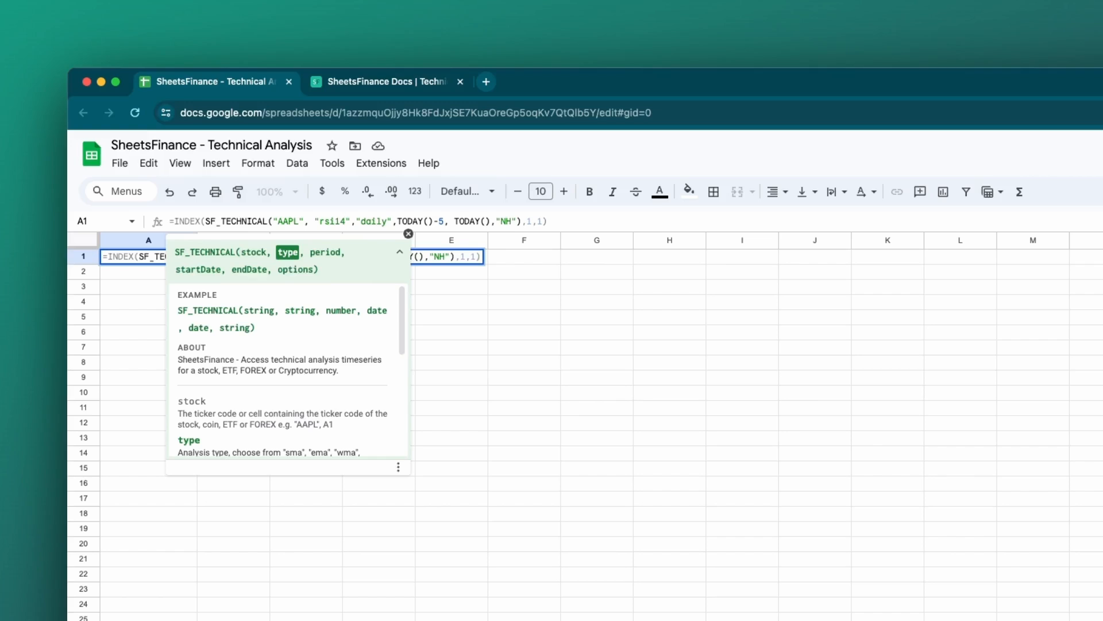
{"action": "key", "text": "Return"}
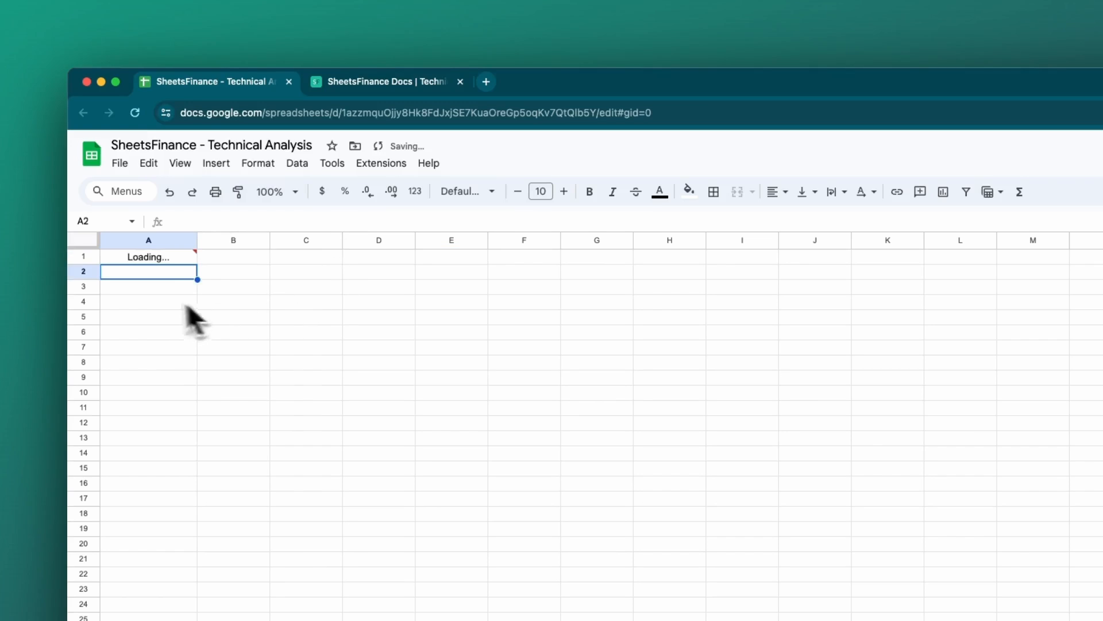
{"action": "left_click", "coordinate": [178, 259]}
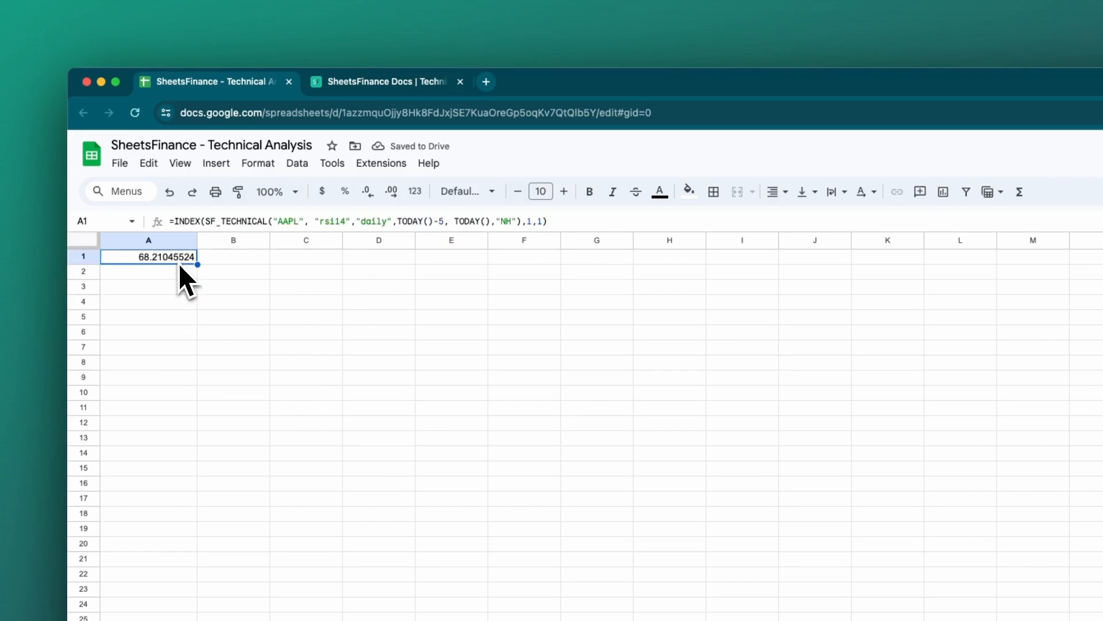